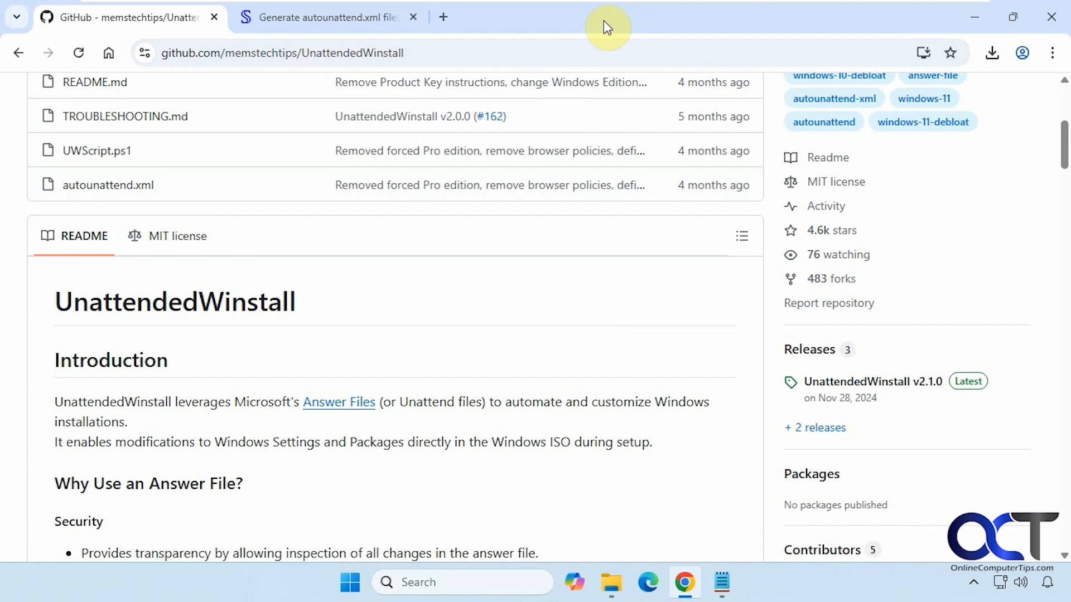
Look through the UnattendedWinstall repository's README, covering its purpose, key features, script notes and WIMUtil usage instructions.
scroll(557, 100, up, 5)
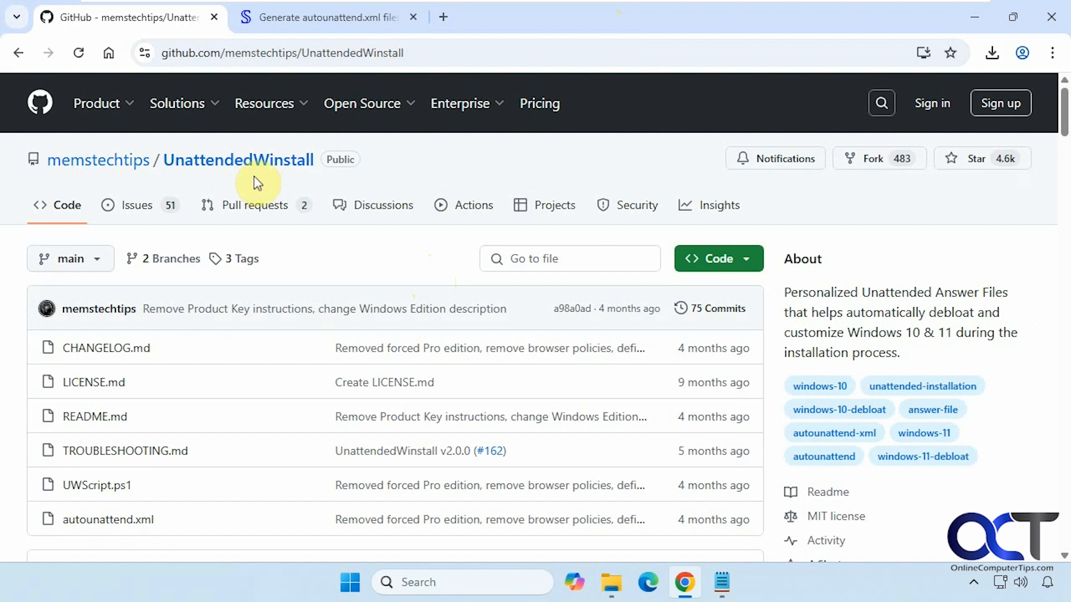
scroll(442, 270, down, 5)
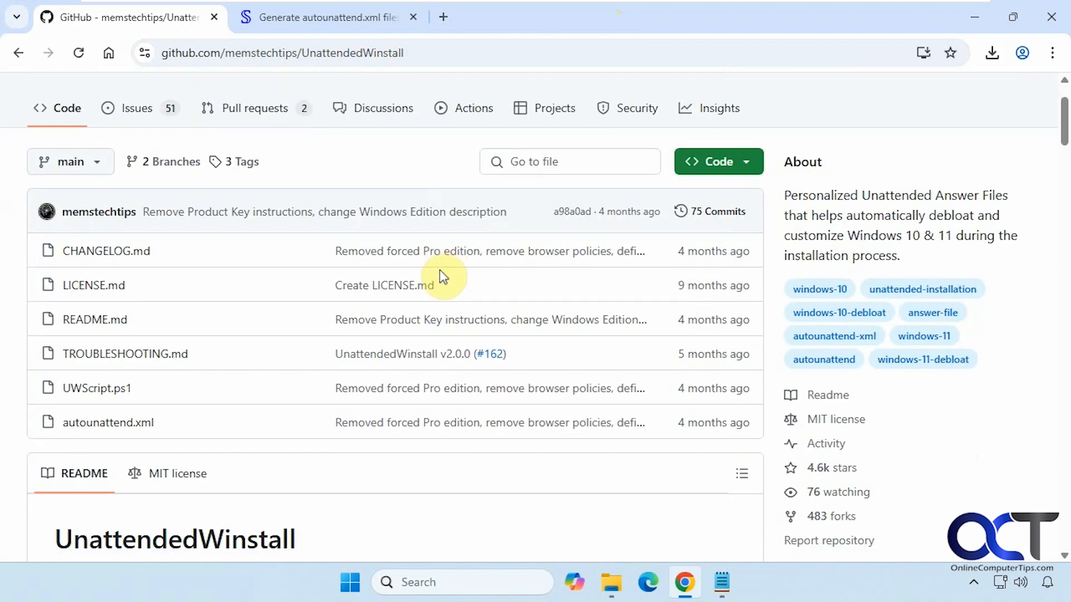
scroll(440, 269, down, 6)
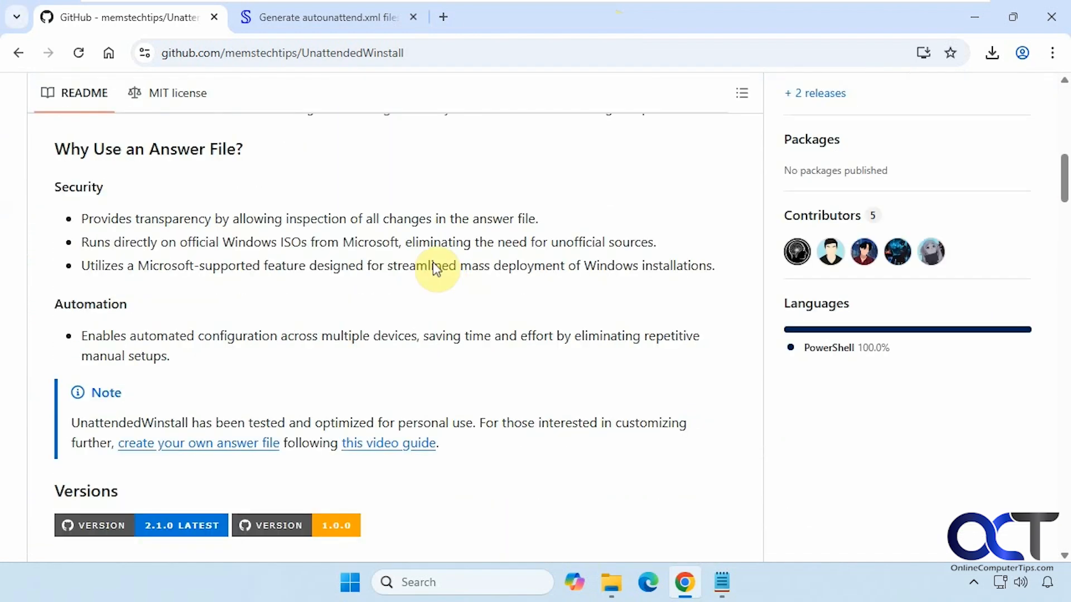
scroll(440, 270, down, 3)
scroll(439, 269, down, 5)
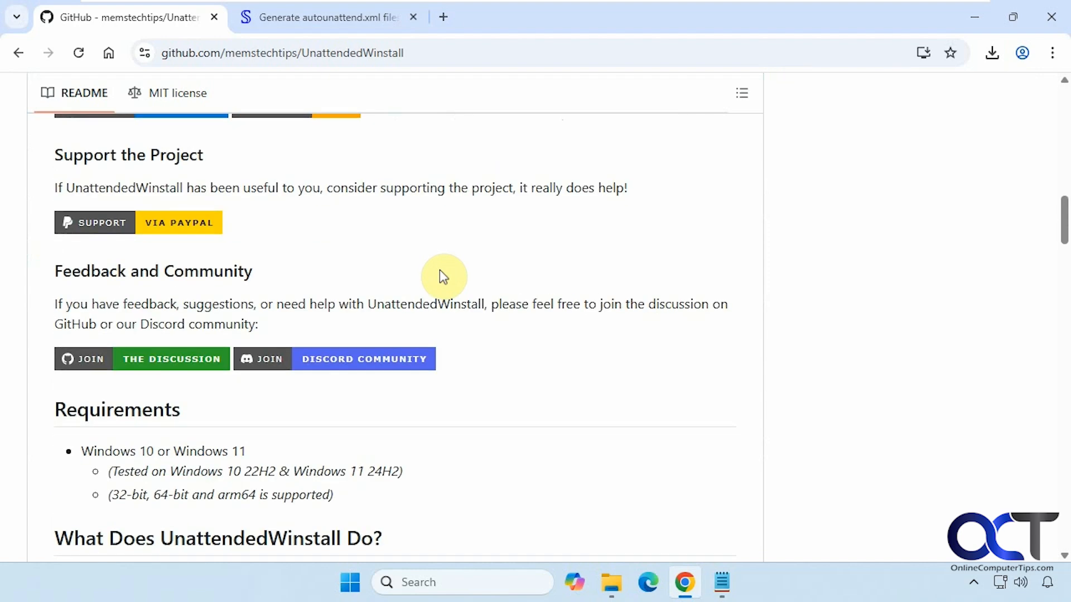
scroll(440, 269, down, 9)
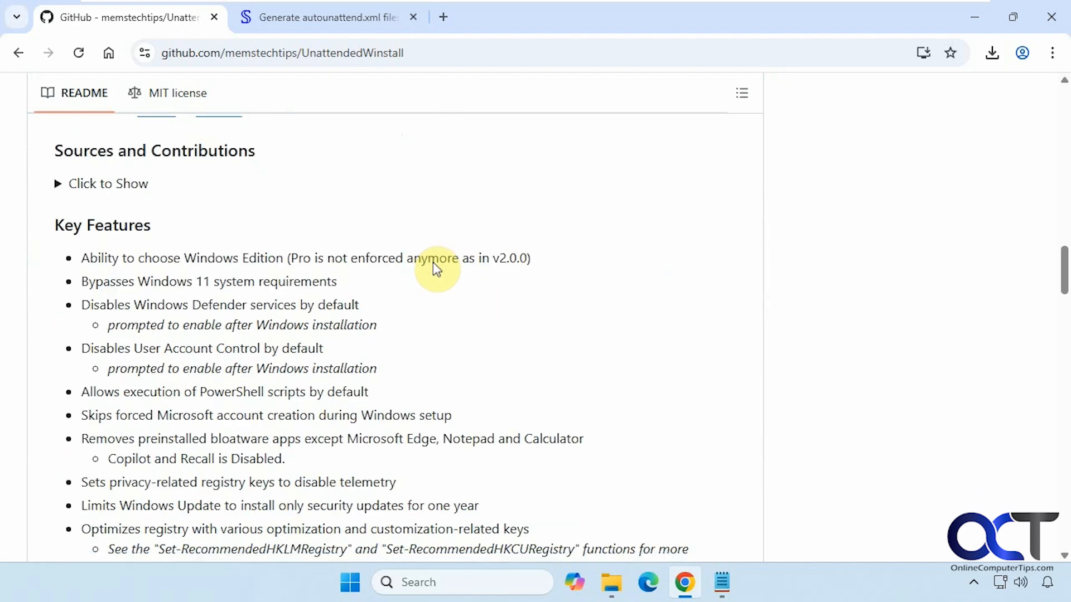
scroll(433, 264, down, 4)
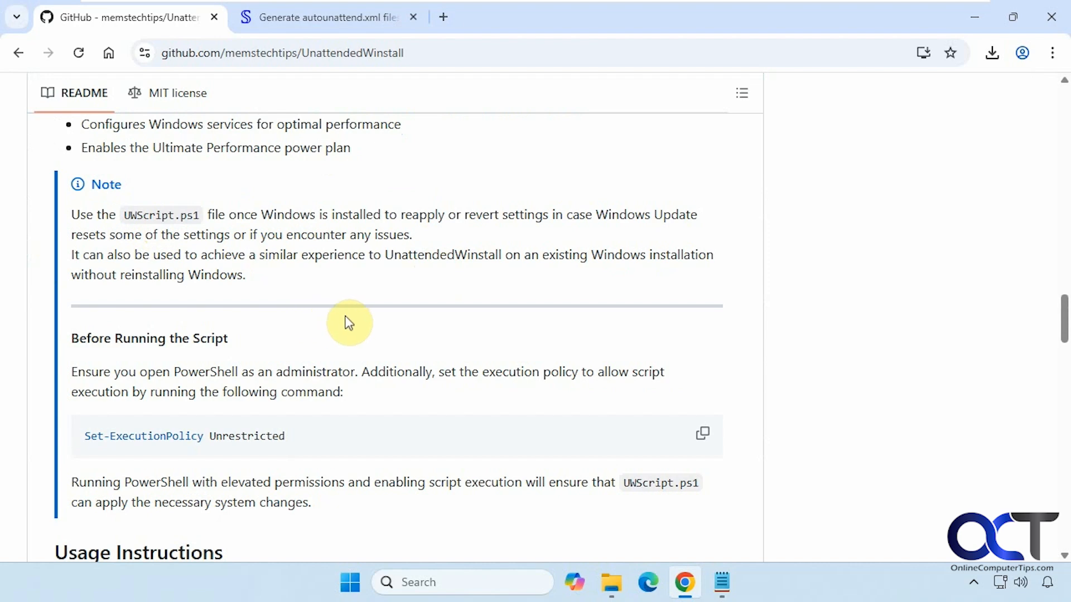
scroll(349, 323, down, 2)
scroll(349, 323, down, 9)
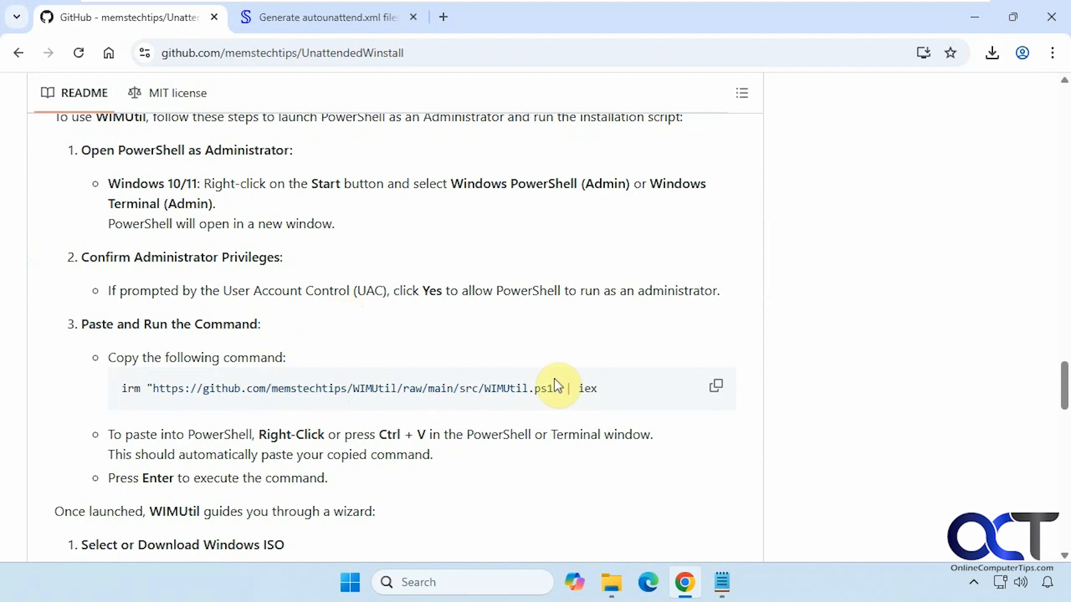
scroll(448, 402, down, 3)
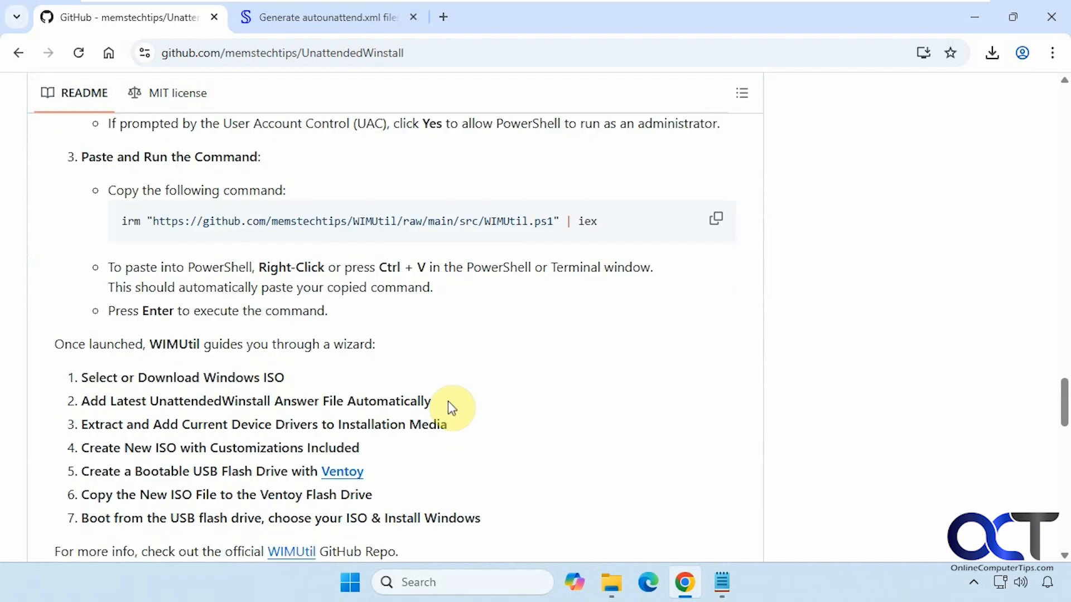
scroll(486, 401, up, 10)
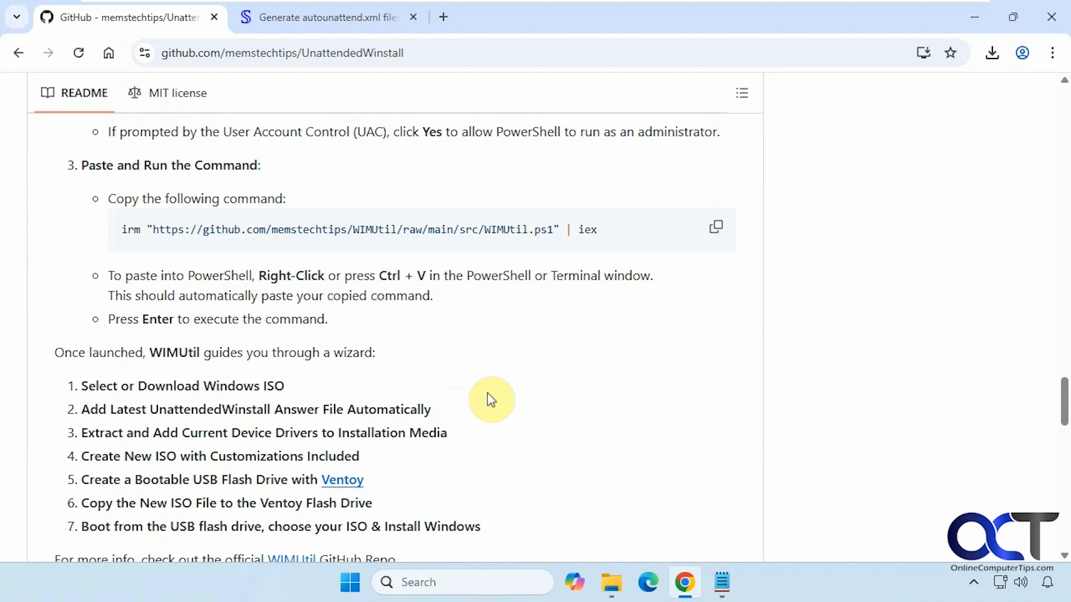
scroll(490, 394, up, 15)
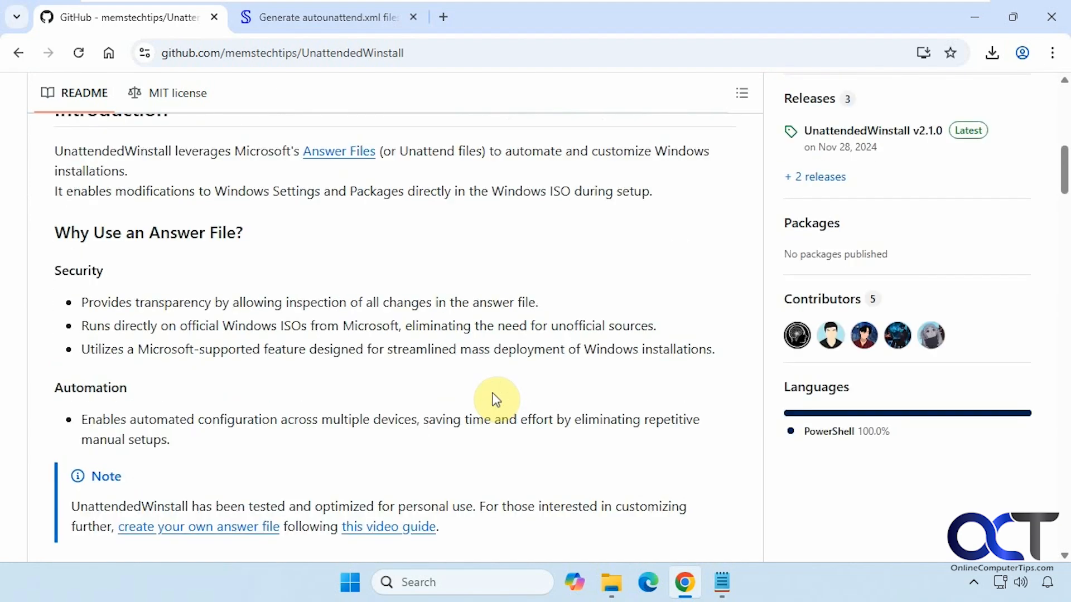
scroll(491, 399, up, 3)
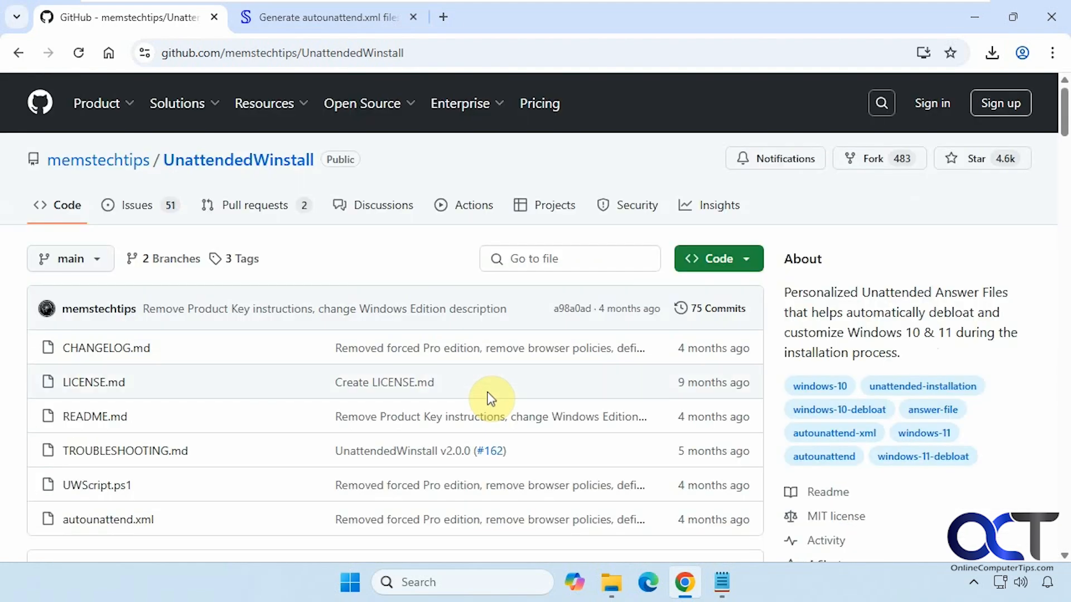
Open the repository's releases and view the downloadable assets of UnattendedWinstall v2.1.0.
scroll(491, 399, down, 4)
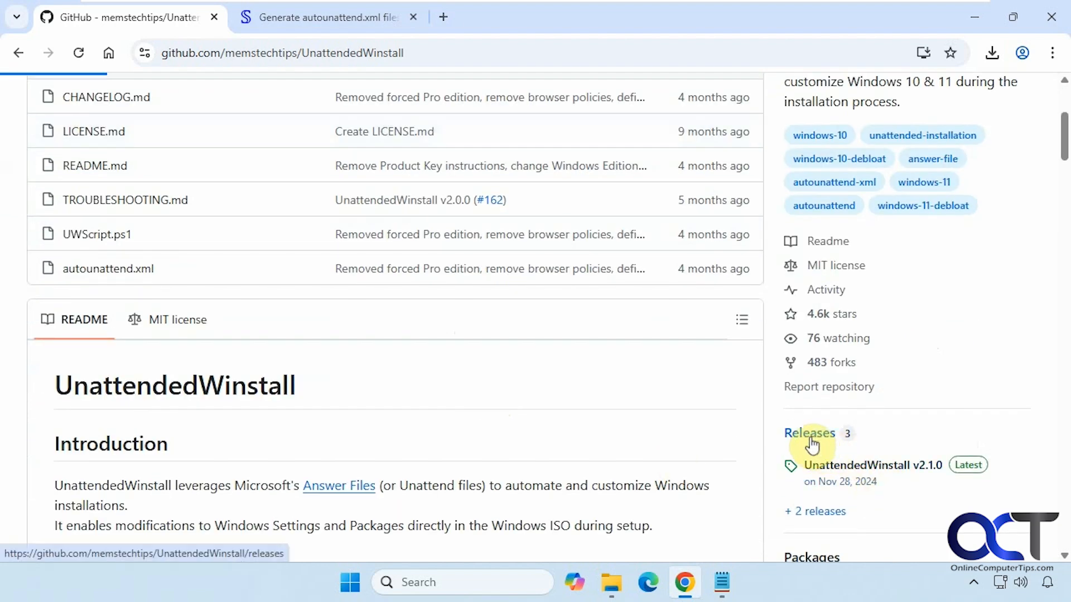
click(811, 439)
scroll(797, 442, down, 3)
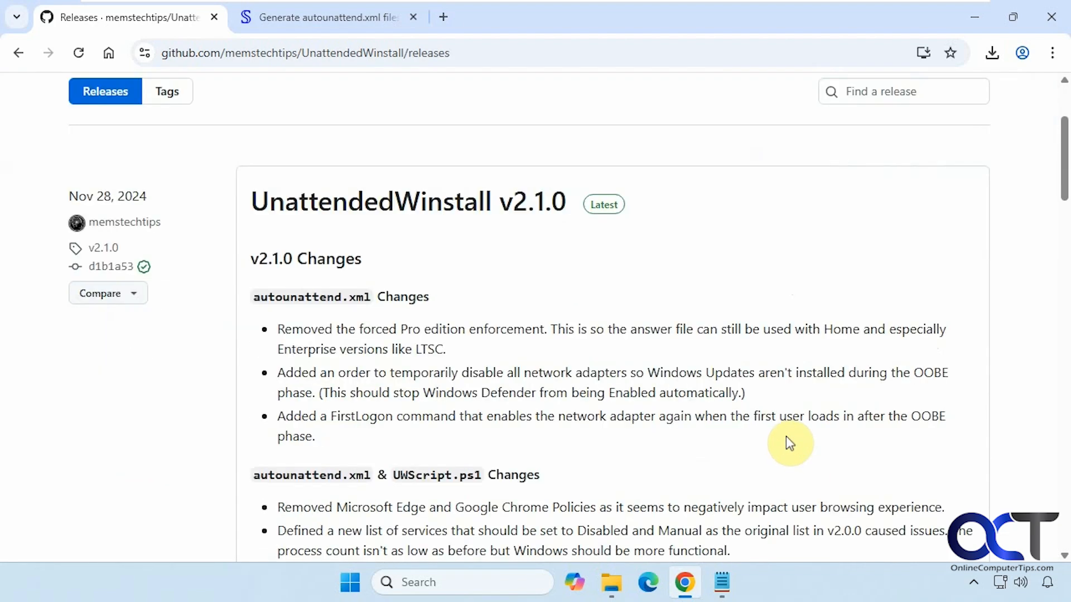
scroll(786, 441, down, 12)
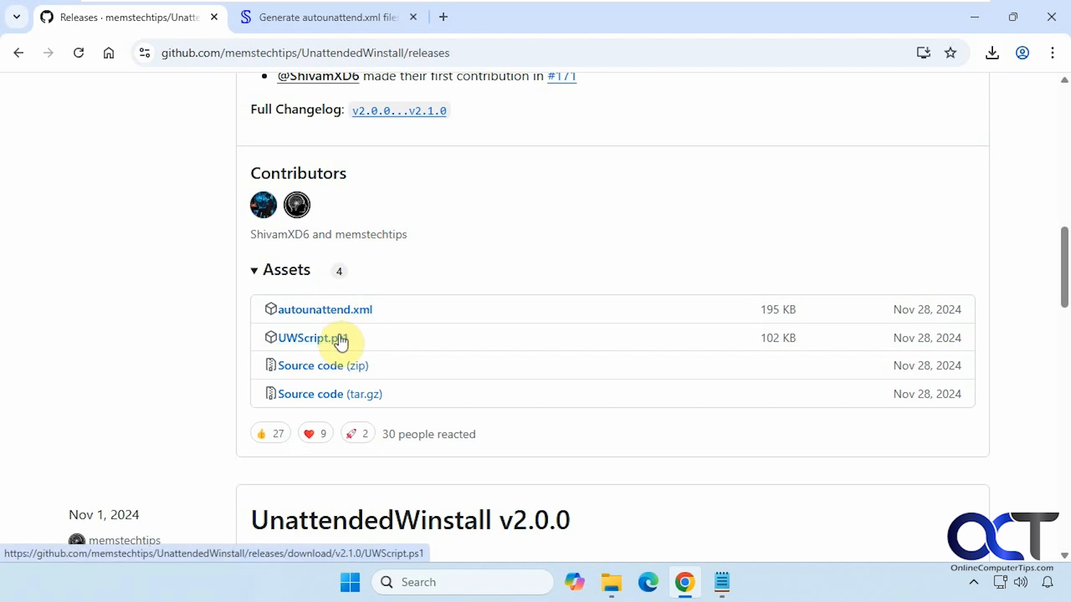
Switch to the autounattend.xml generator page and review its language, home location, processor architecture and setup settings.
click(329, 18)
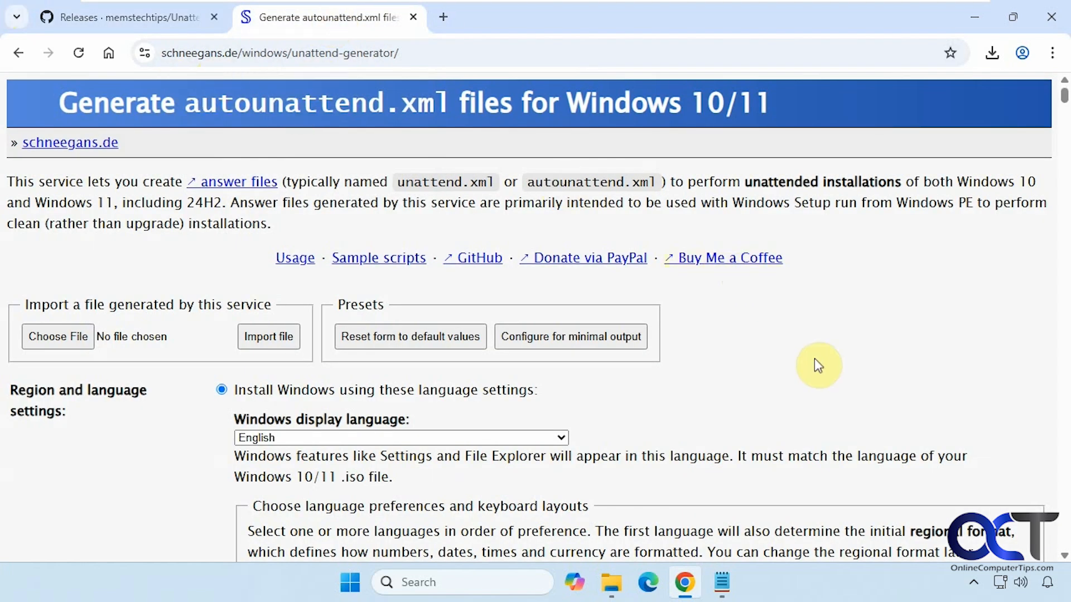
scroll(736, 347, down, 3)
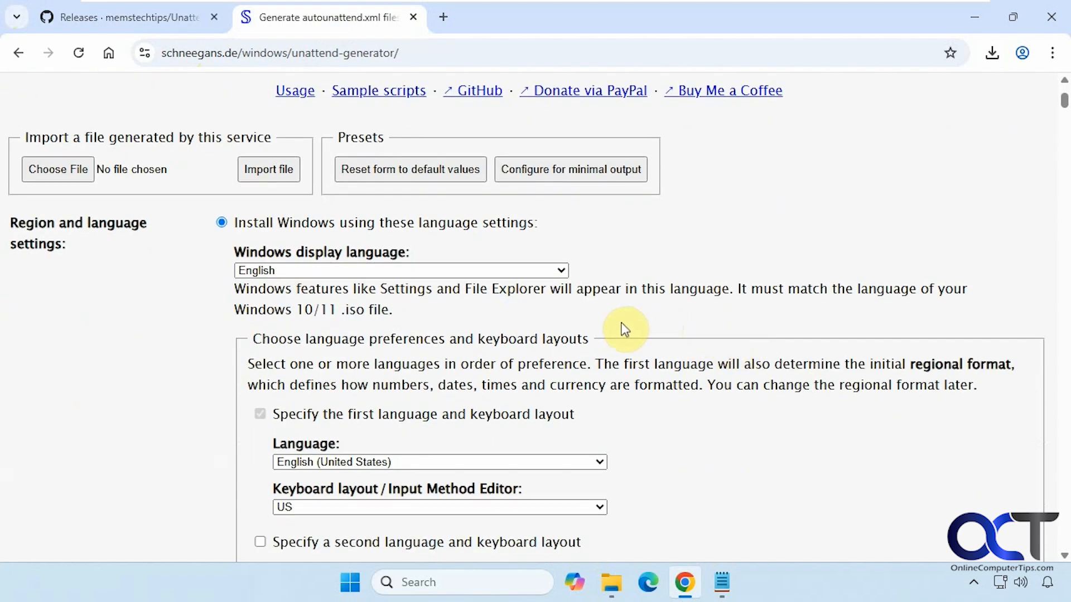
scroll(581, 337, down, 3)
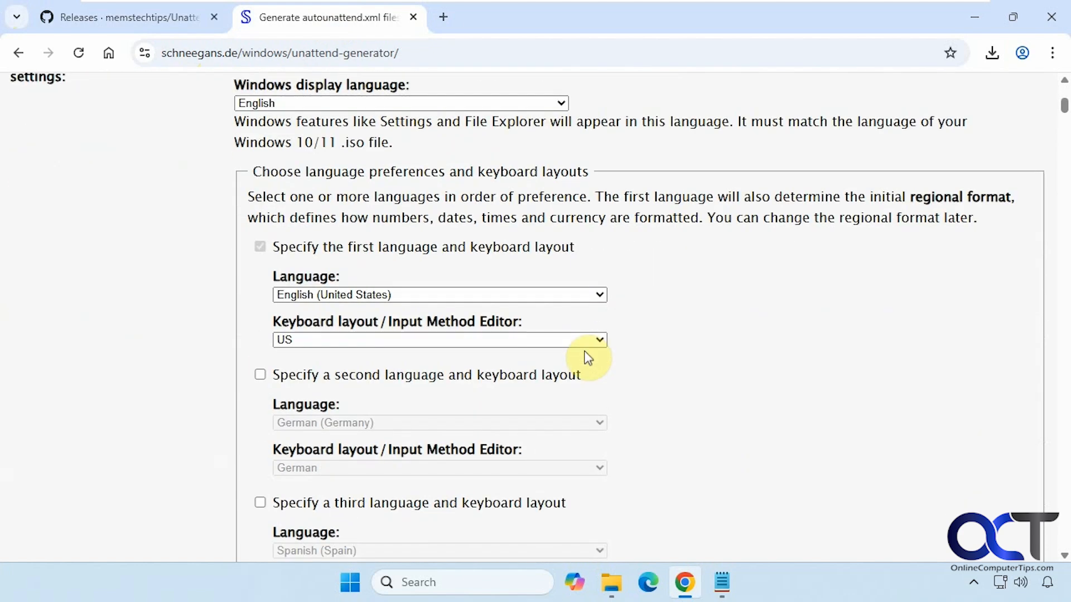
scroll(510, 385, down, 6)
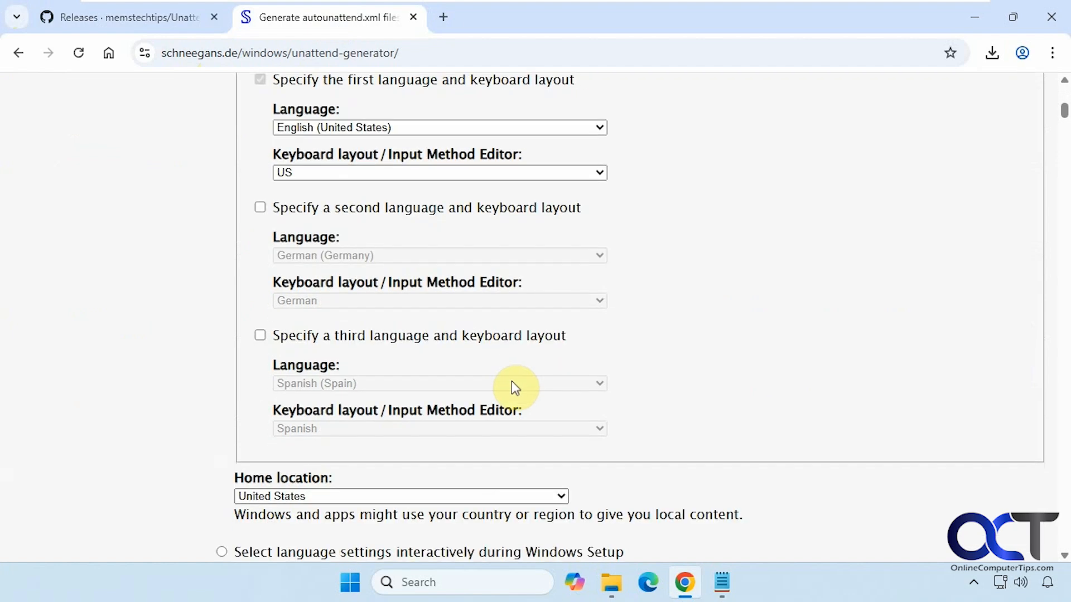
scroll(511, 383, down, 2)
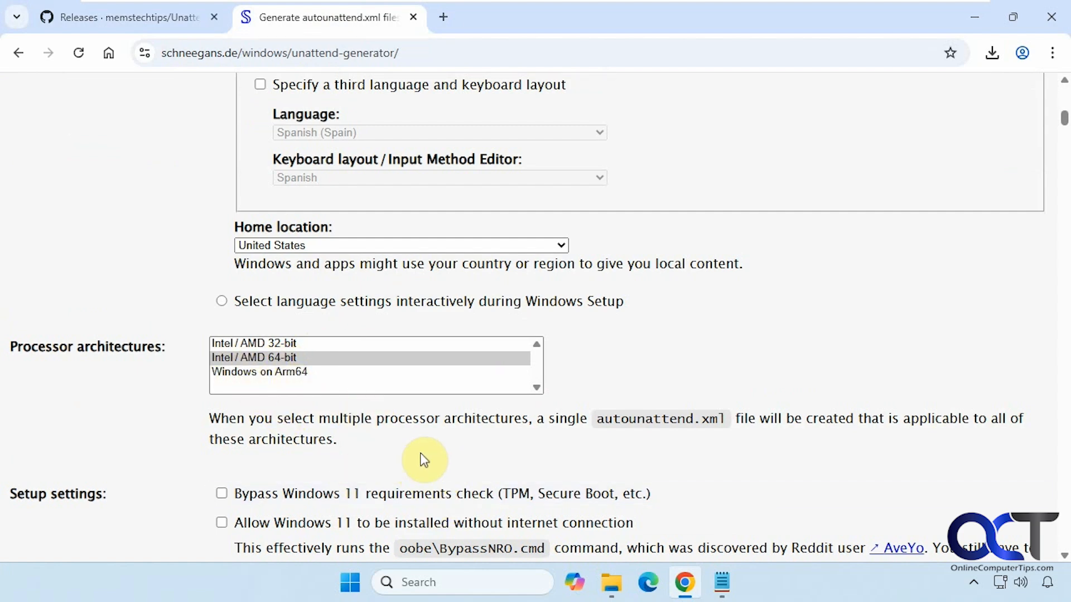
scroll(422, 444, down, 3)
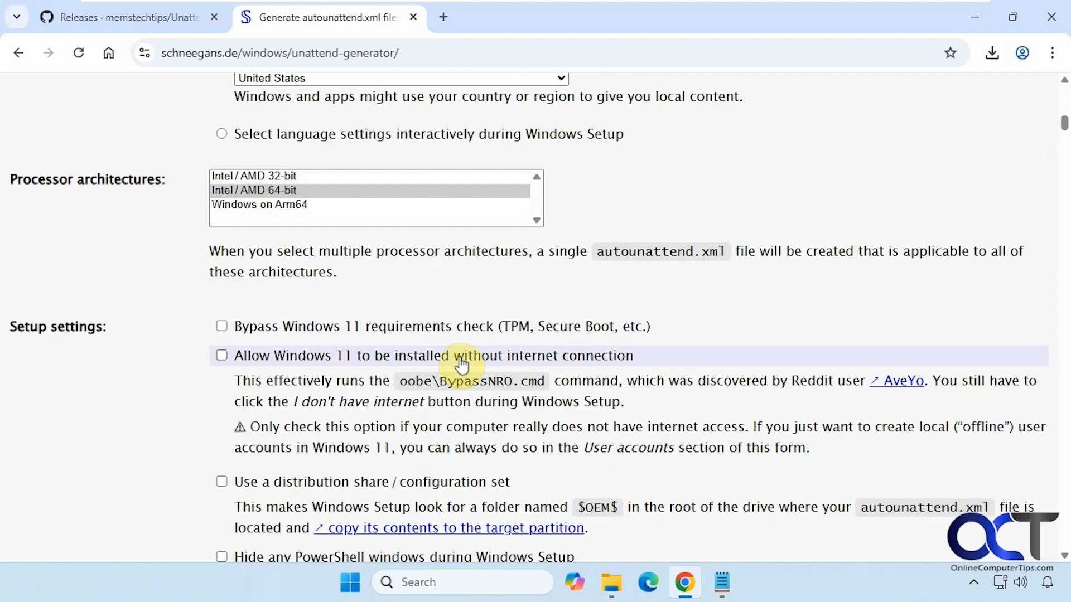
scroll(460, 364, down, 5)
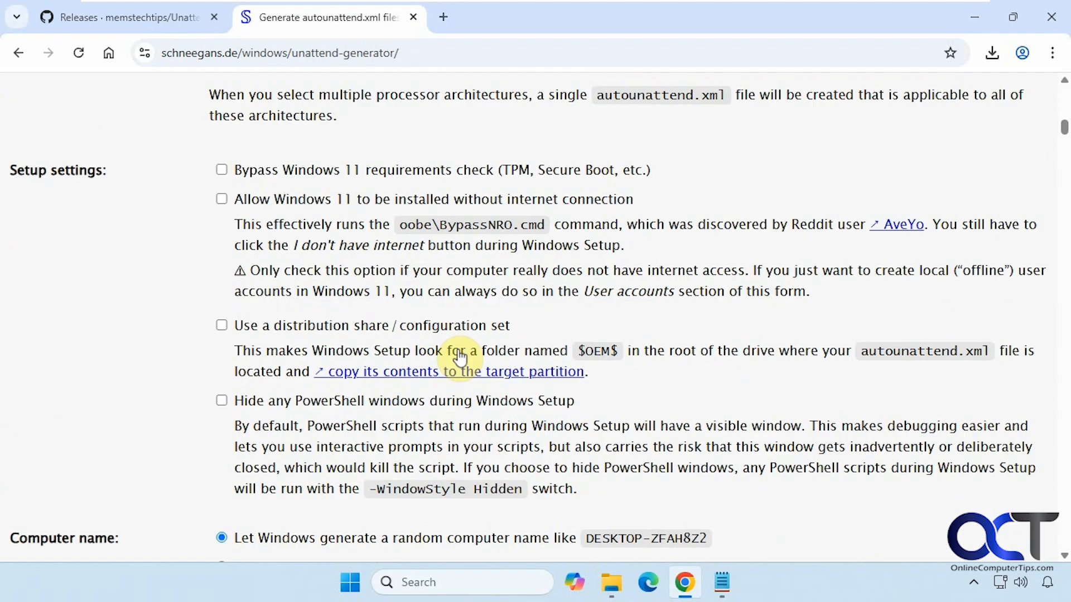
Choose a custom computer name for the installation and set it to W11-Test.
scroll(461, 357, down, 3)
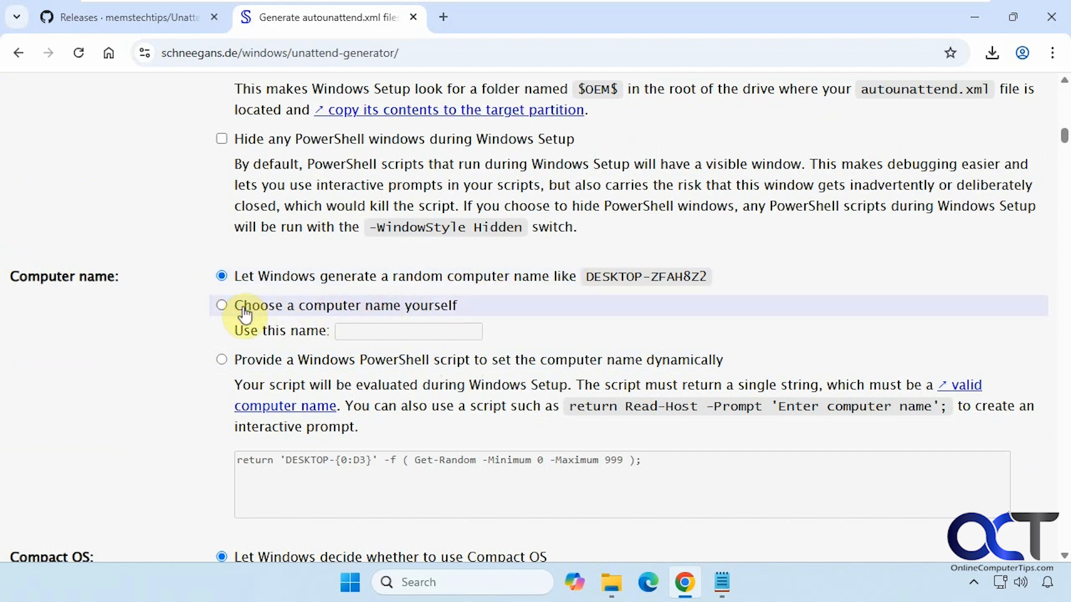
click(222, 306)
click(350, 333)
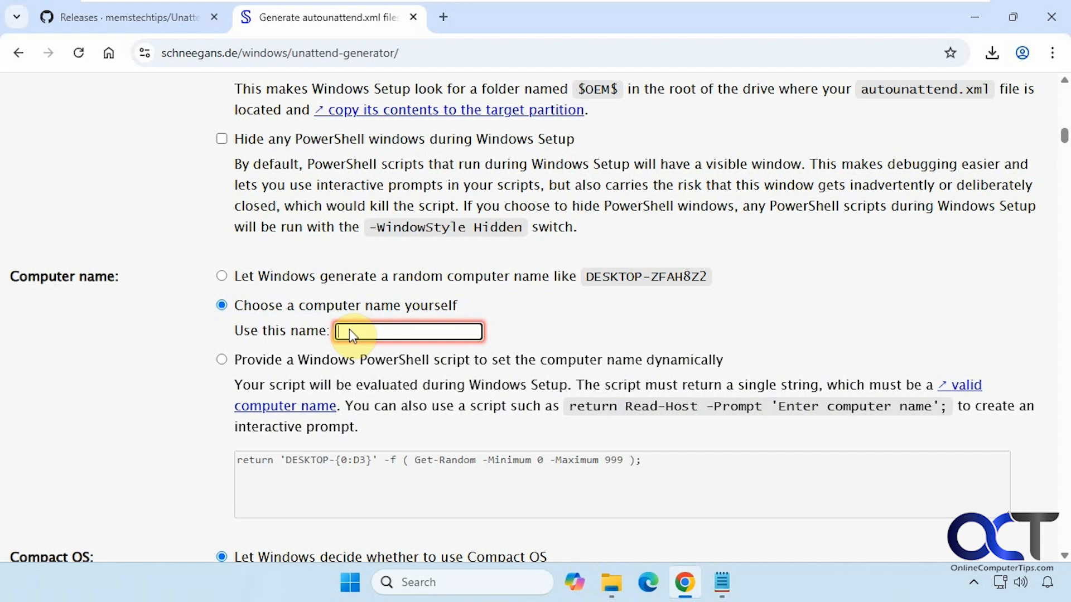
text(W)
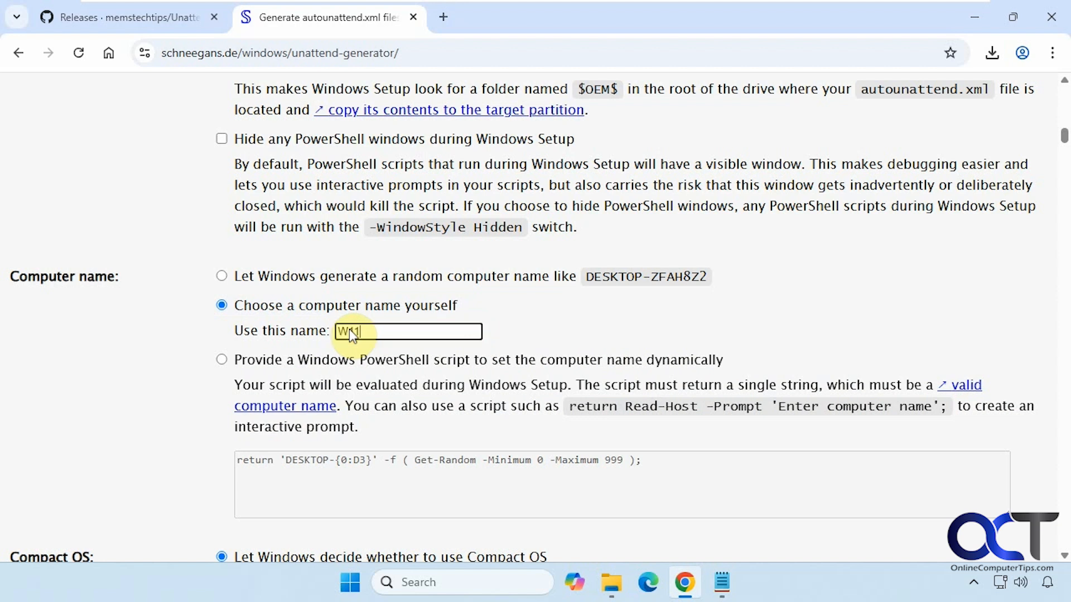
text(11-Test)
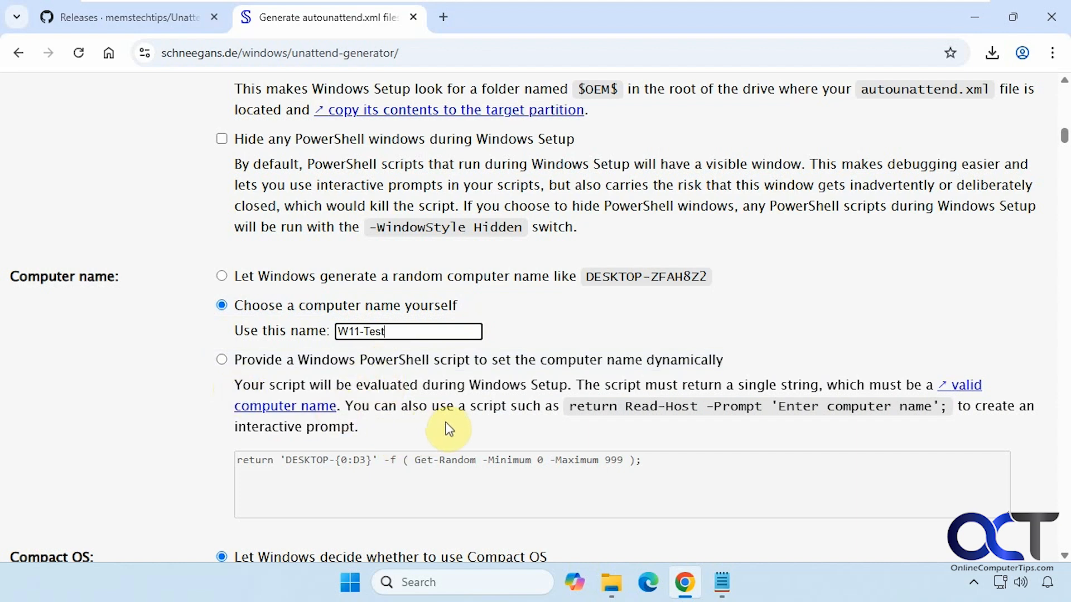
Choose not to use Compact OS, and let Windows Setup wipe, partition and format the hard drive.
scroll(449, 430, down, 4)
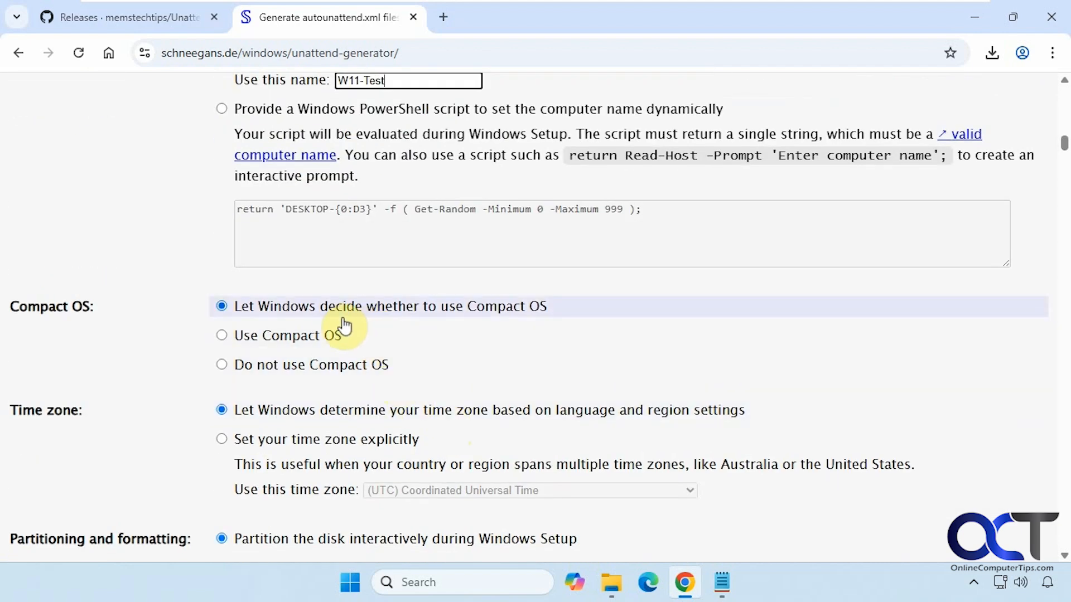
click(303, 368)
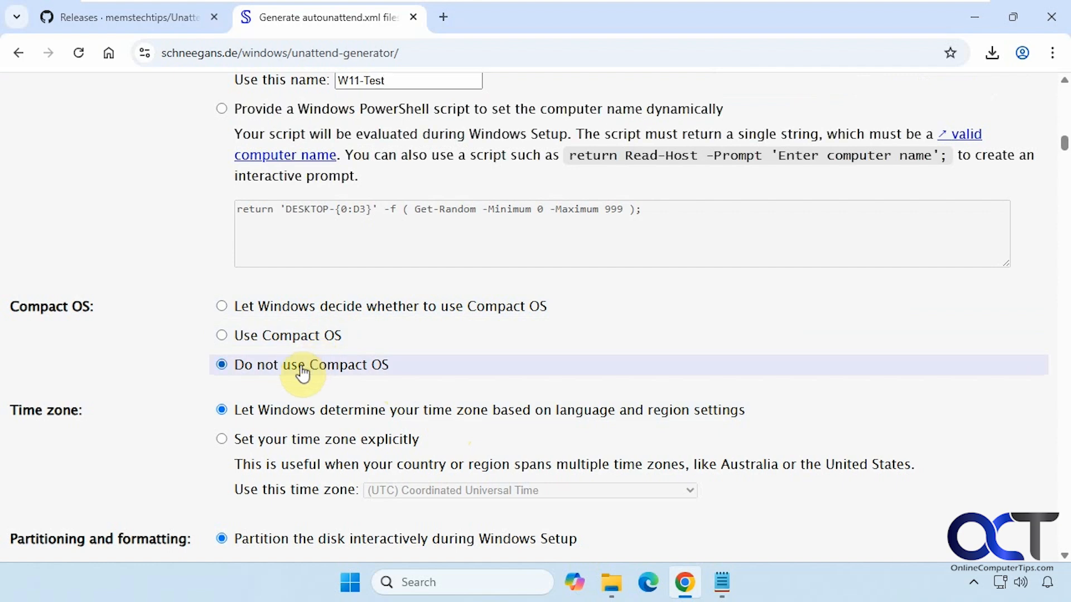
scroll(451, 385, down, 1)
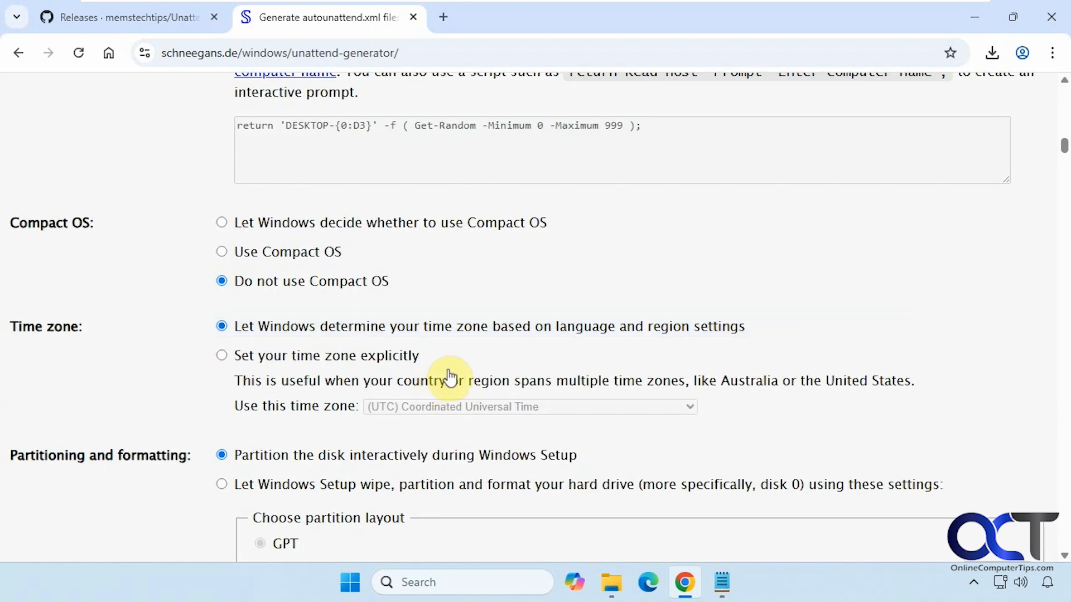
scroll(327, 346, down, 3)
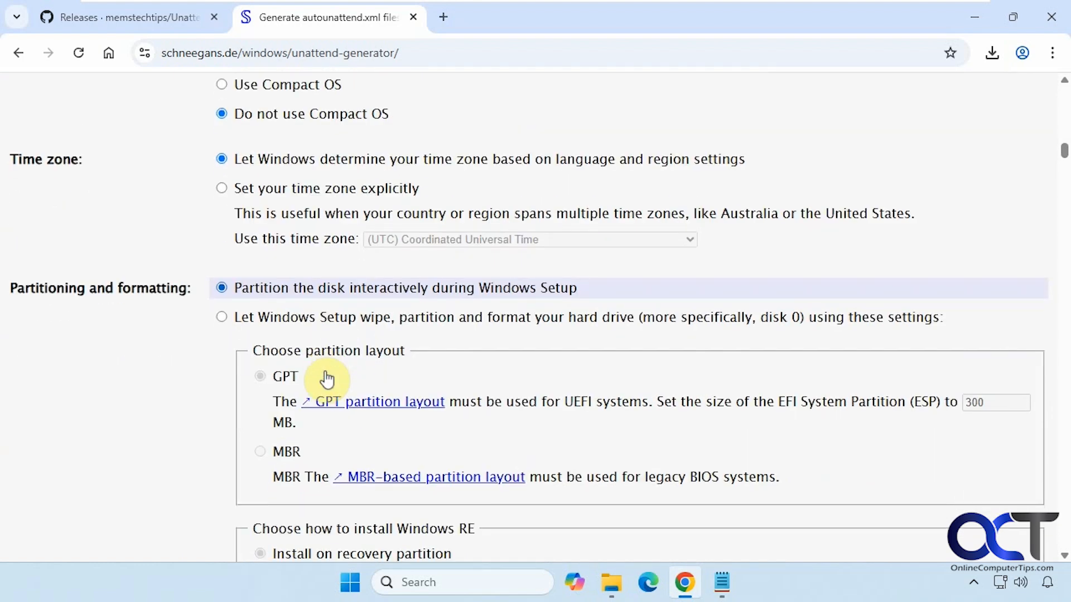
click(287, 325)
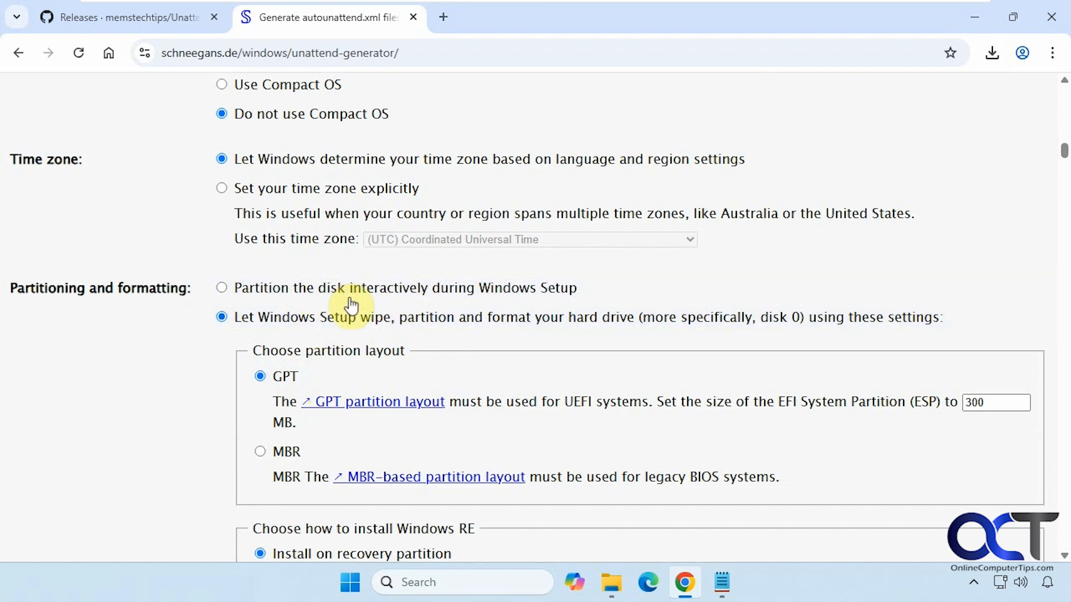
Review the partition layout, Windows RE, diskpart script and disk-check script options down to the Windows edition section.
scroll(218, 441, down, 4)
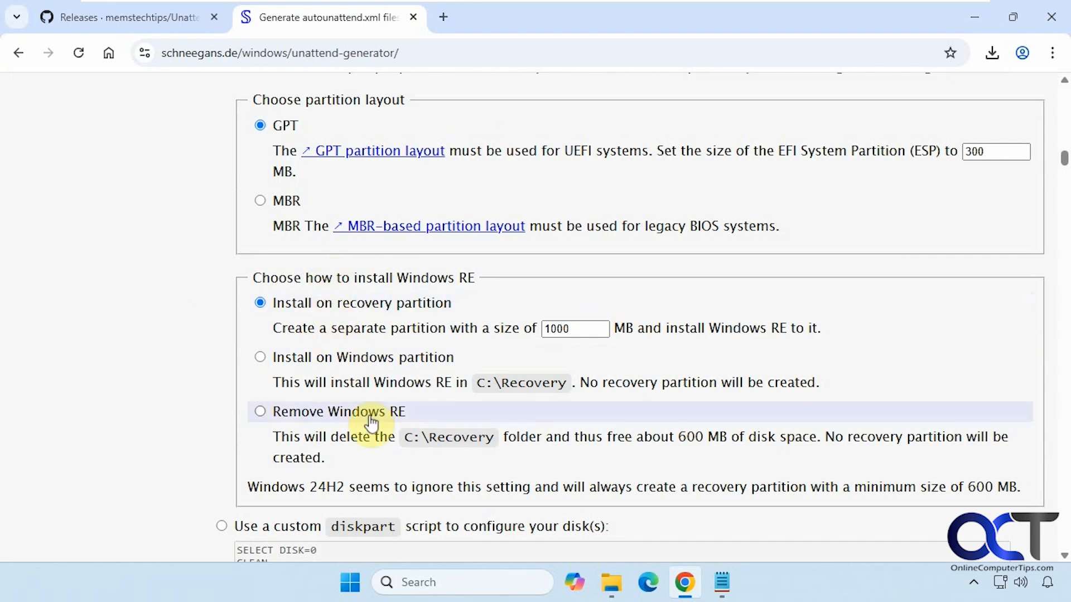
scroll(371, 423, down, 5)
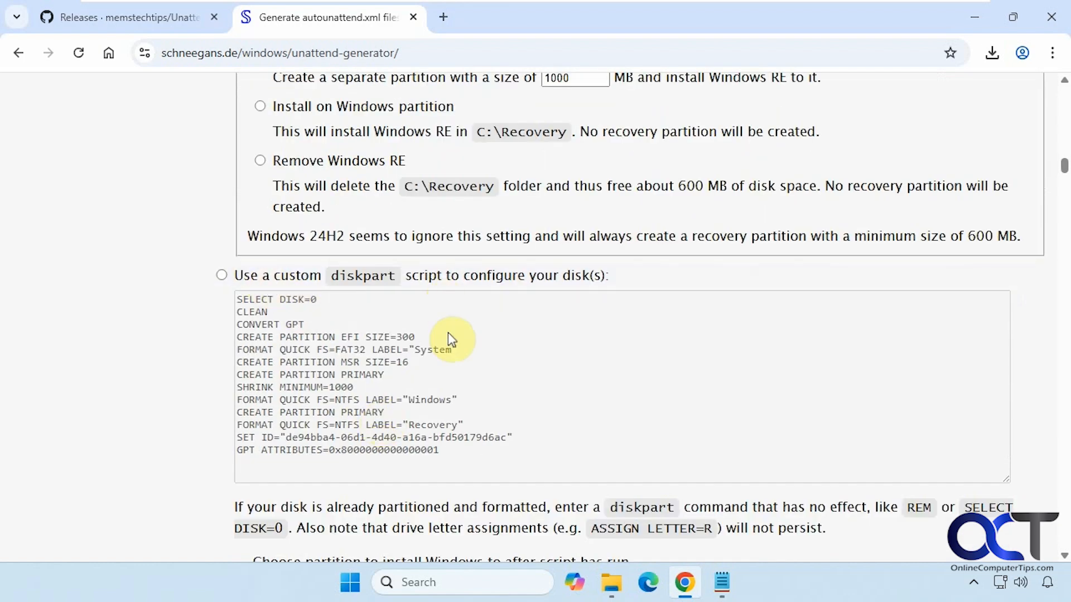
scroll(498, 391, down, 5)
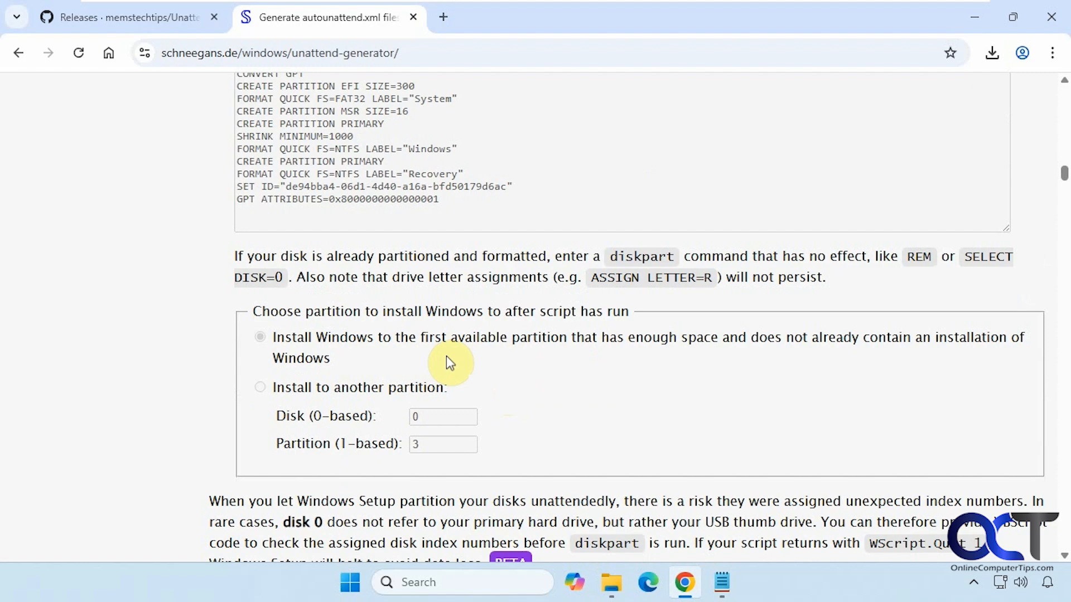
scroll(449, 362, down, 5)
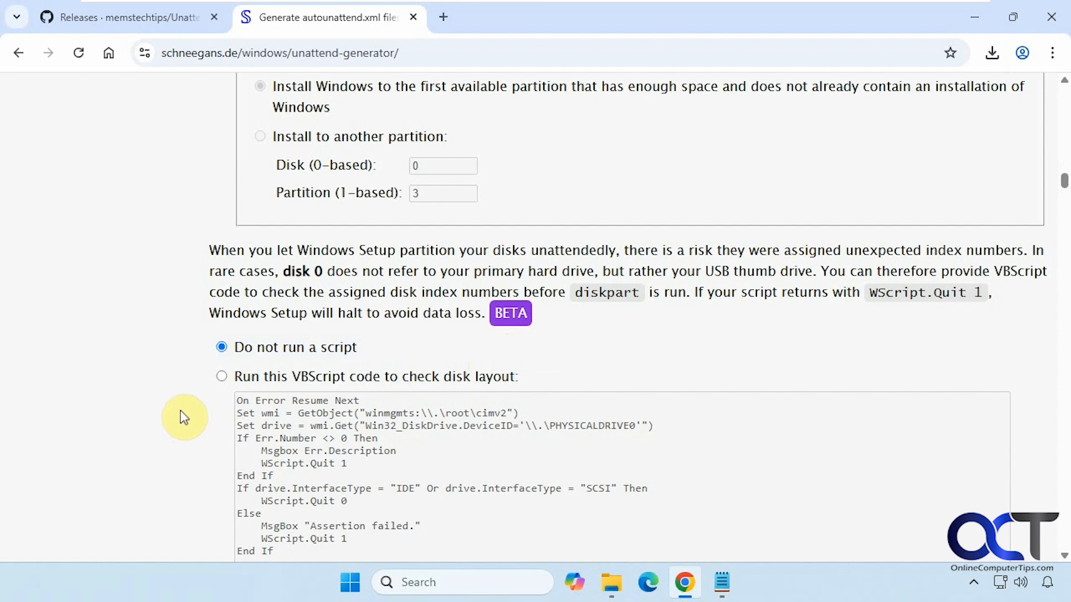
scroll(180, 411, down, 3)
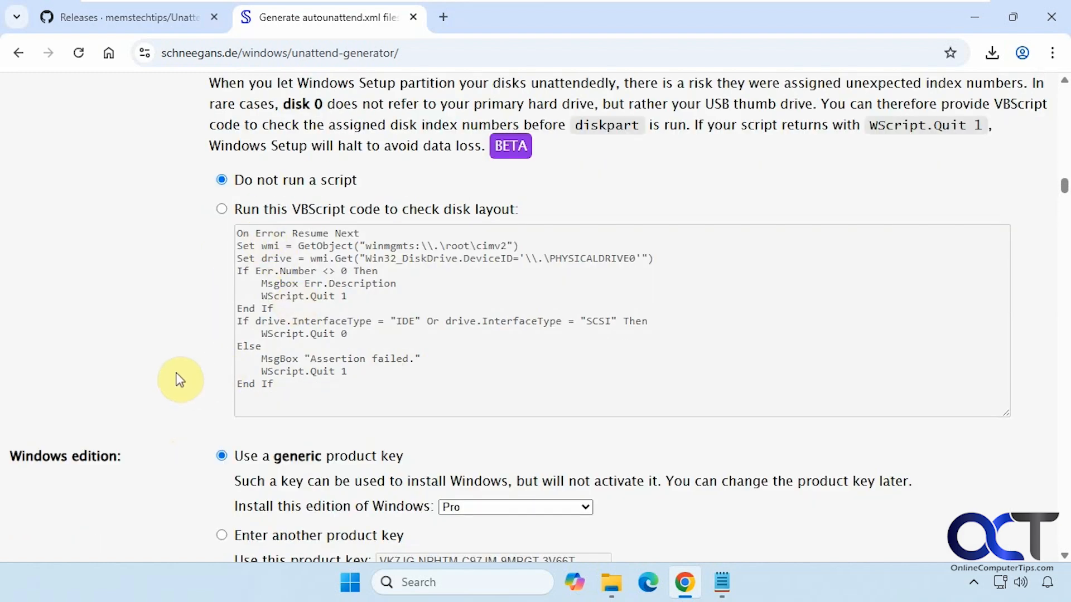
Examine the Windows edition list, the product key options and the local user accounts table.
scroll(184, 377, down, 3)
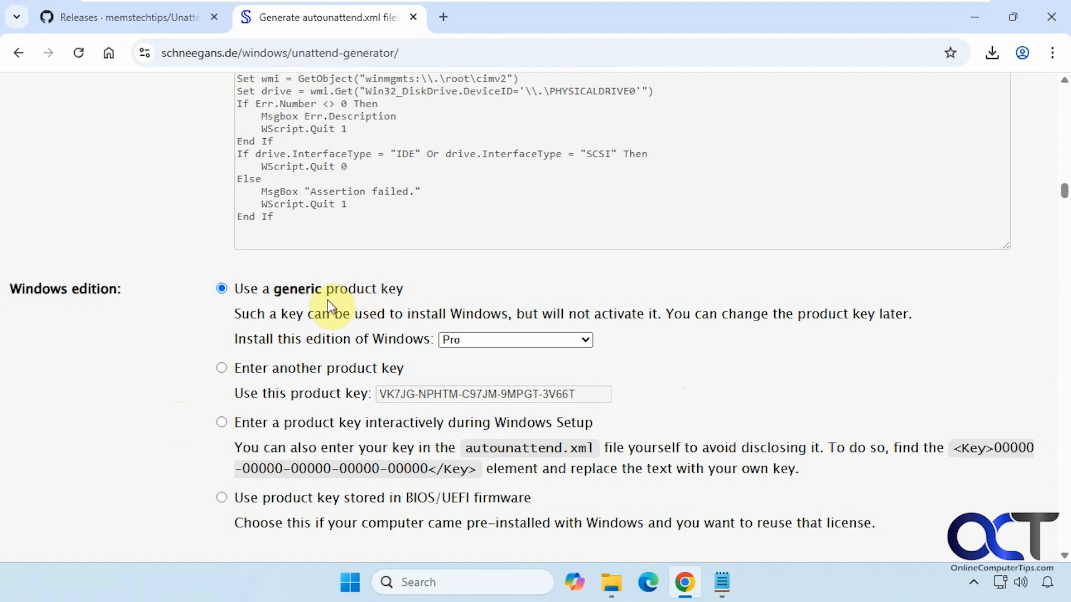
click(491, 347)
click(683, 359)
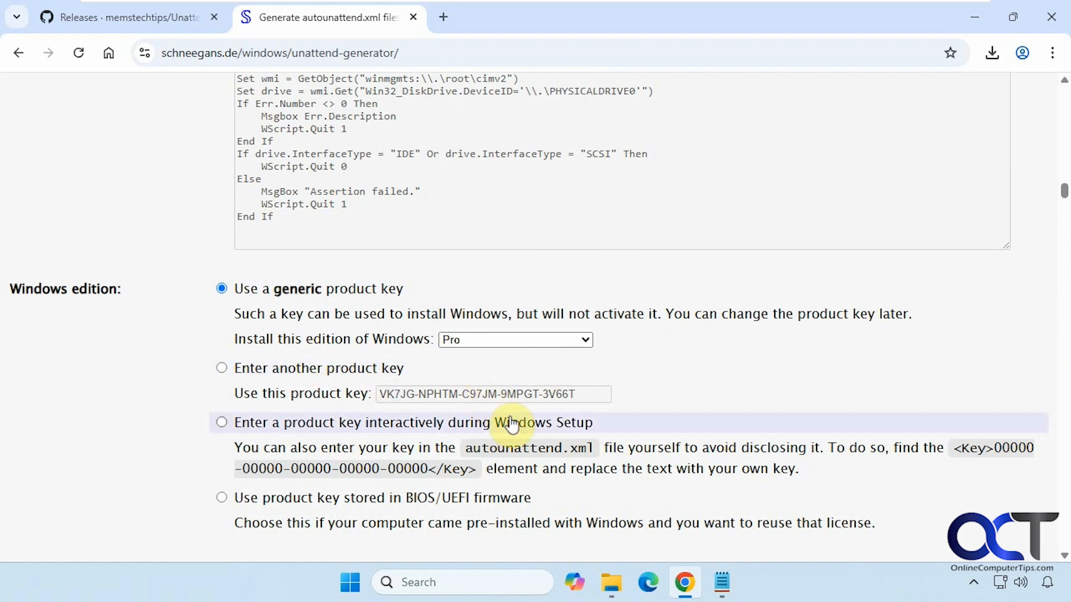
scroll(509, 430, down, 2)
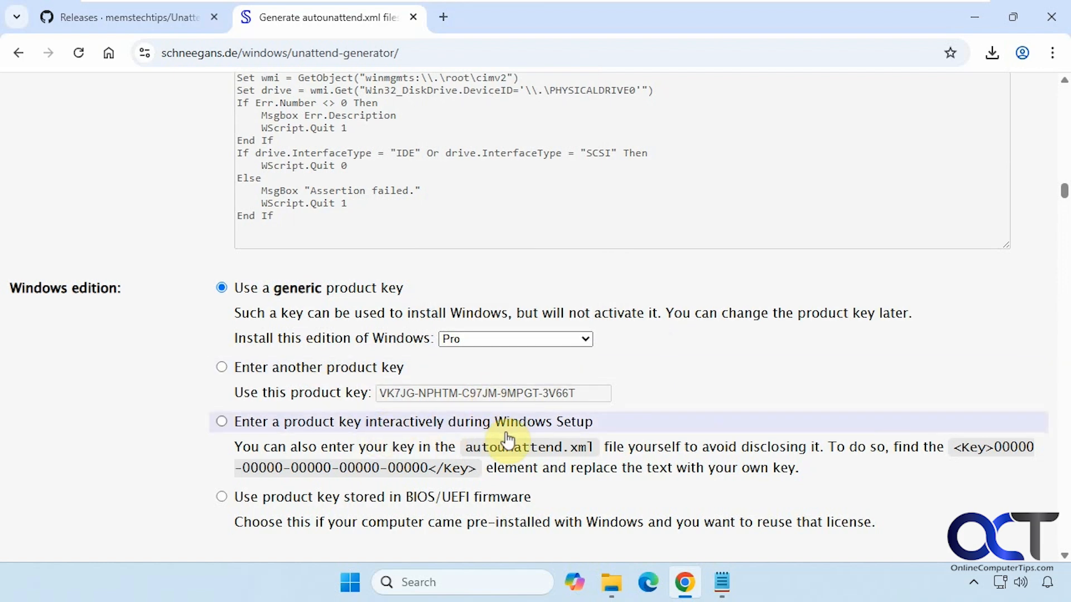
scroll(506, 441, down, 2)
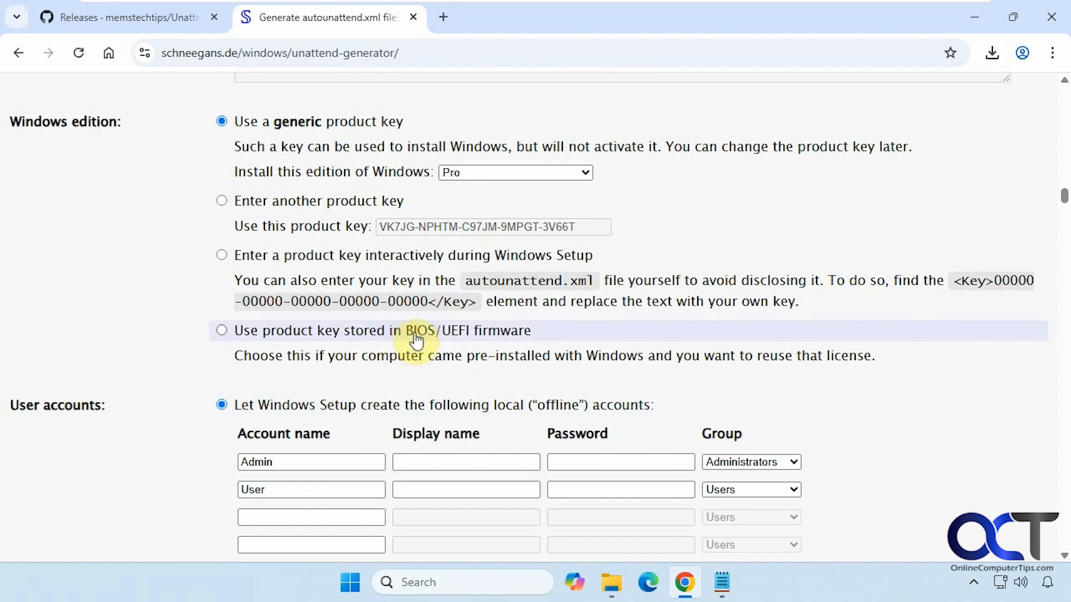
scroll(430, 358, down, 2)
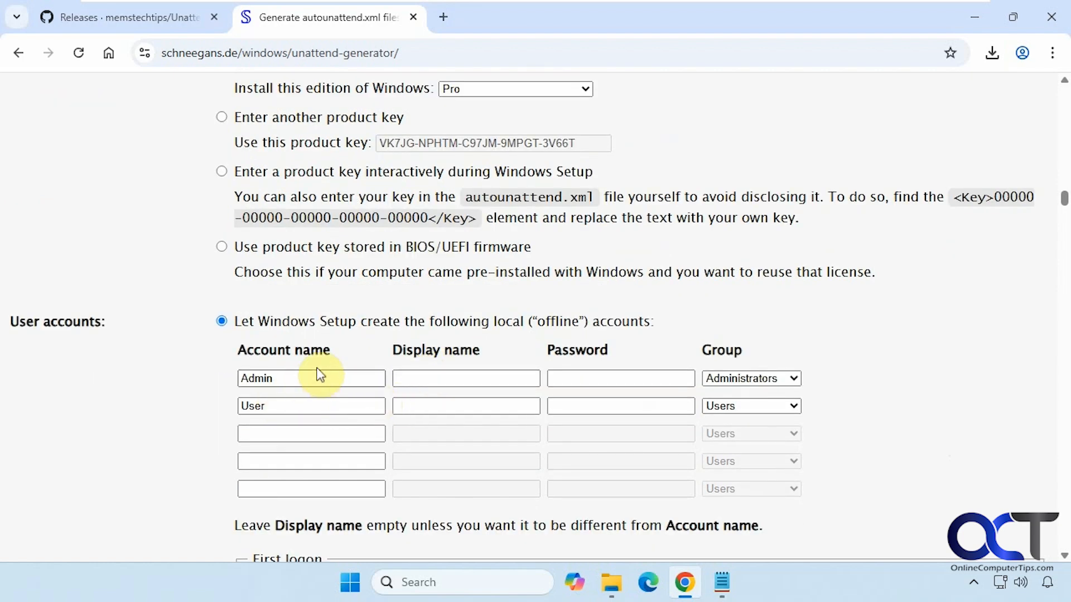
scroll(329, 371, down, 2)
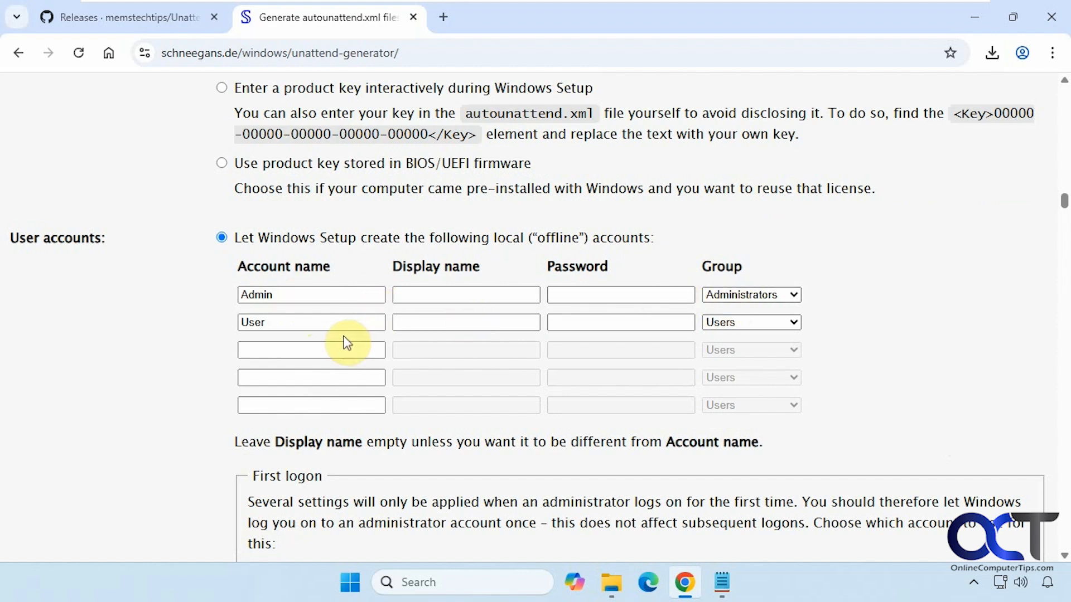
scroll(346, 341, down, 1)
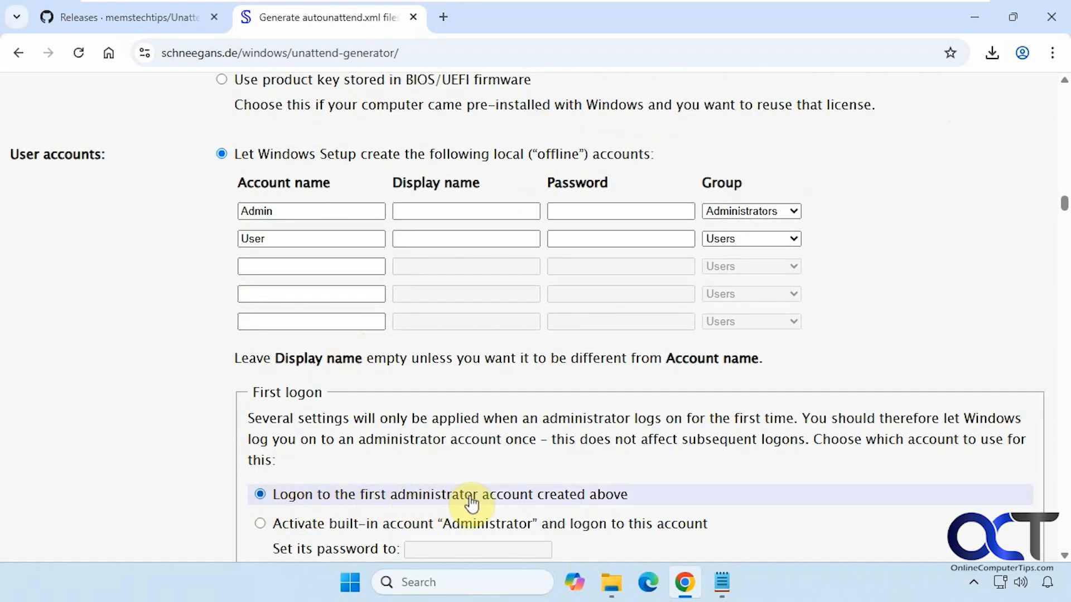
Move the Admin account name from the first row to the third row and set its group to Administrators.
click(249, 207)
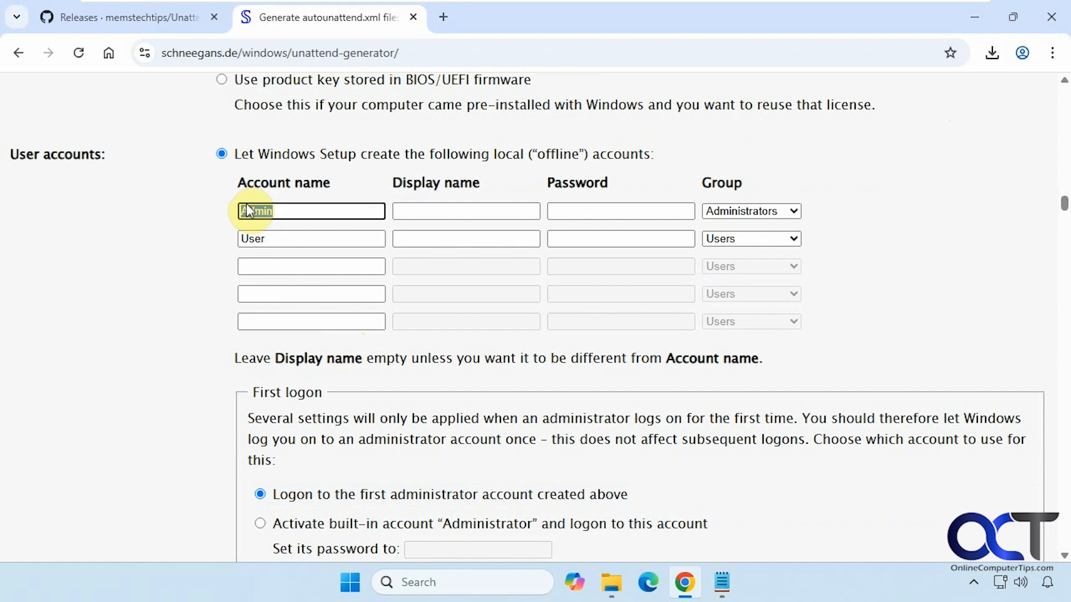
key(ctrl+x)
click(279, 267)
key(ctrl+v)
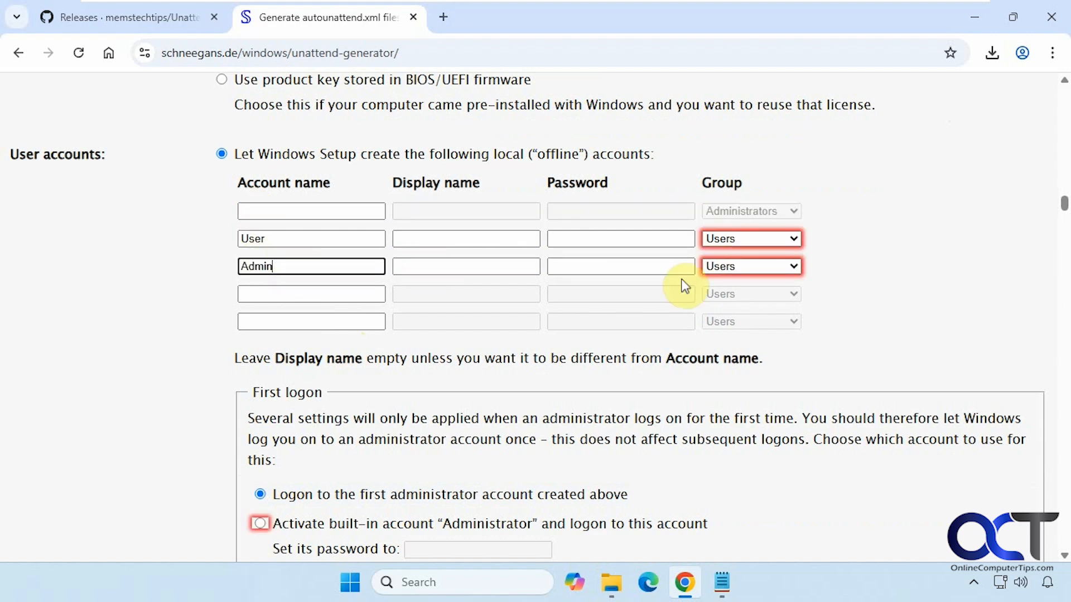
click(721, 267)
click(726, 282)
Fill in the first administrator account's name, display name and password.
click(286, 211)
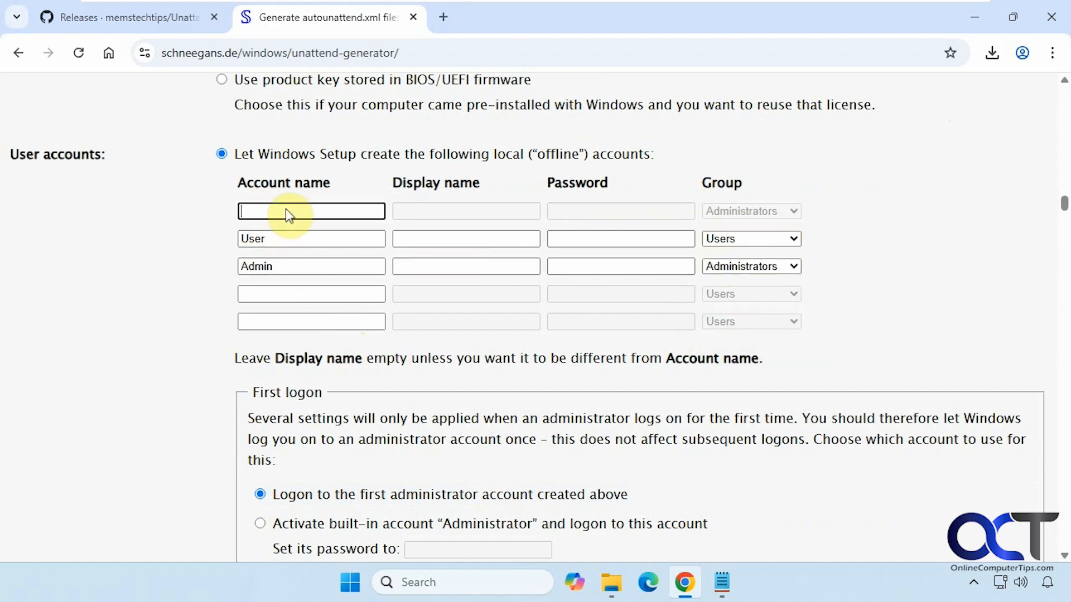
text(Bob)
key(Tab)
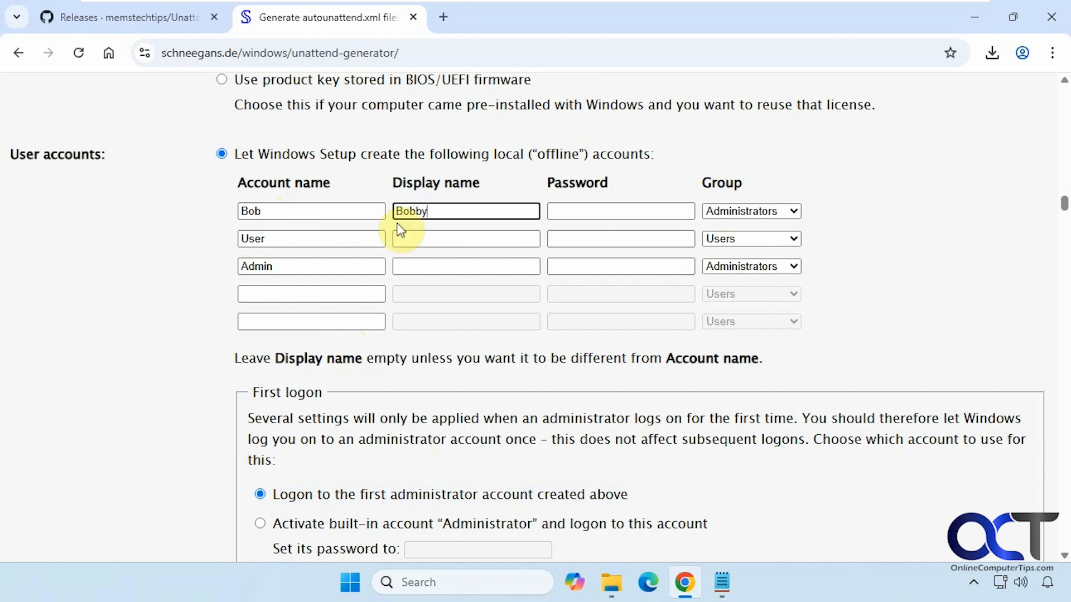
click(570, 209)
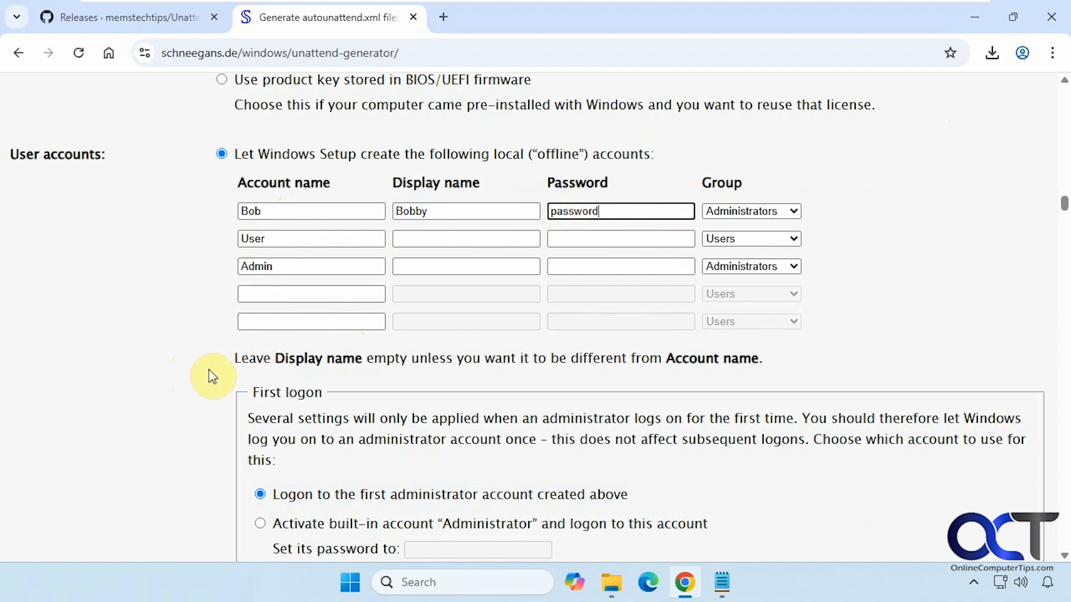
Review the first logon, password obscuring, password expiration and Account Lockout policy options.
scroll(211, 373, down, 3)
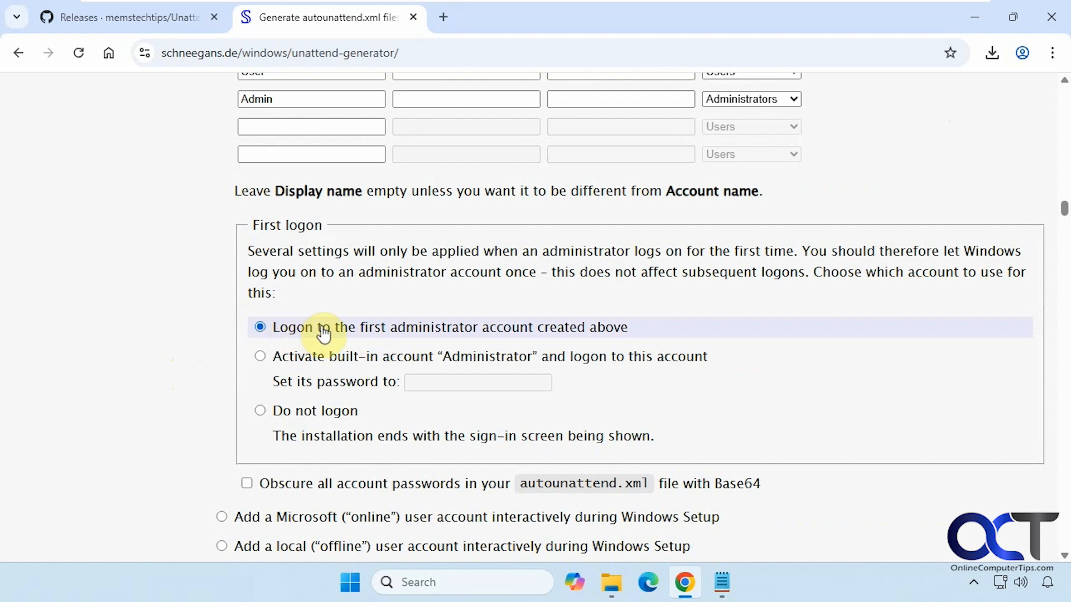
scroll(295, 128, up, 1)
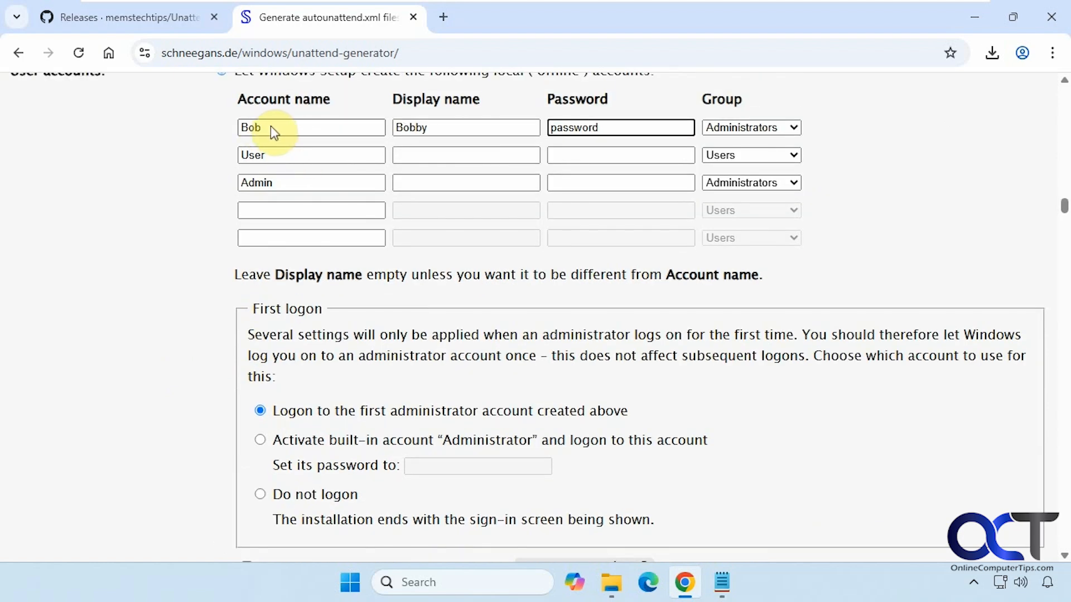
scroll(368, 427, down, 1)
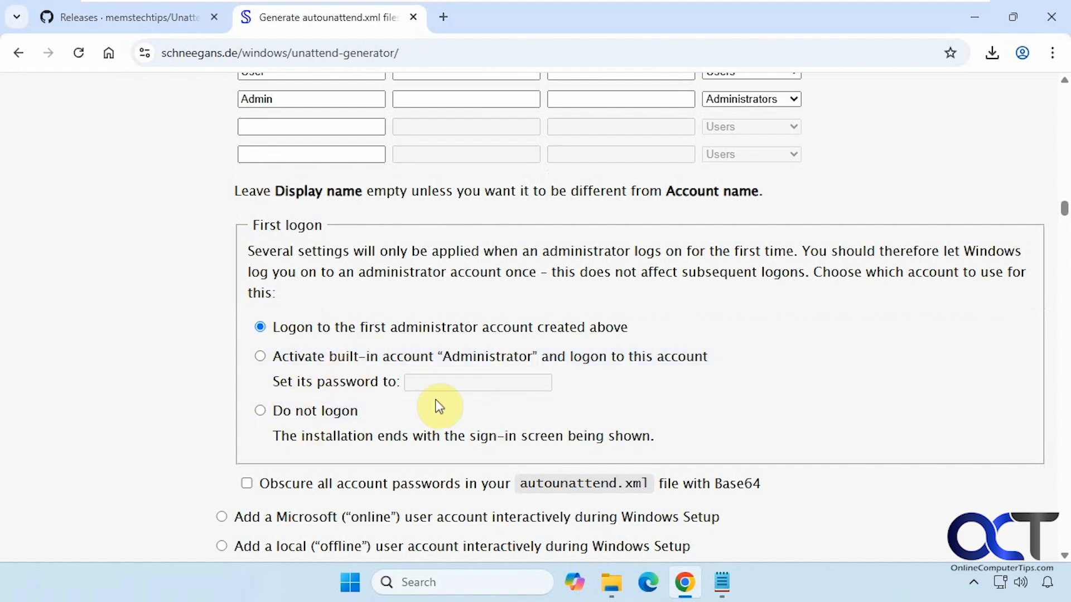
scroll(413, 404, down, 3)
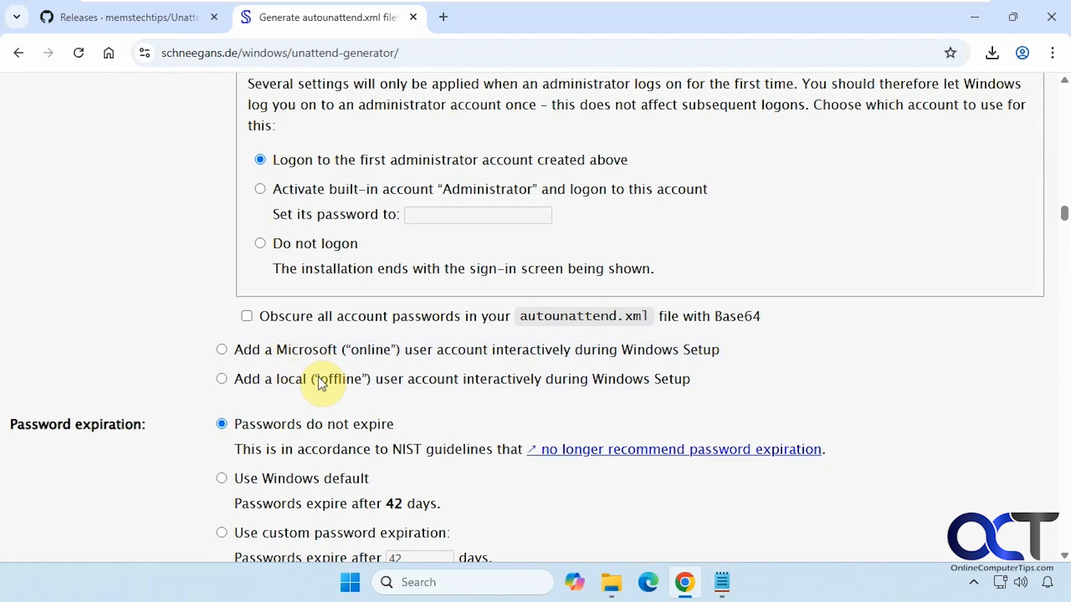
scroll(321, 393, down, 3)
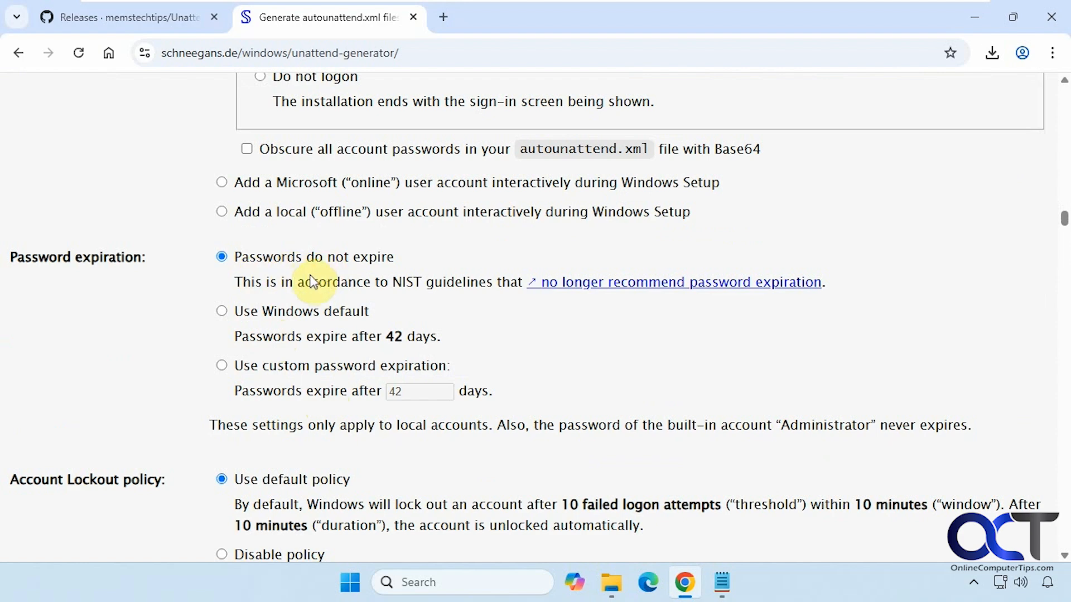
scroll(342, 402, down, 3)
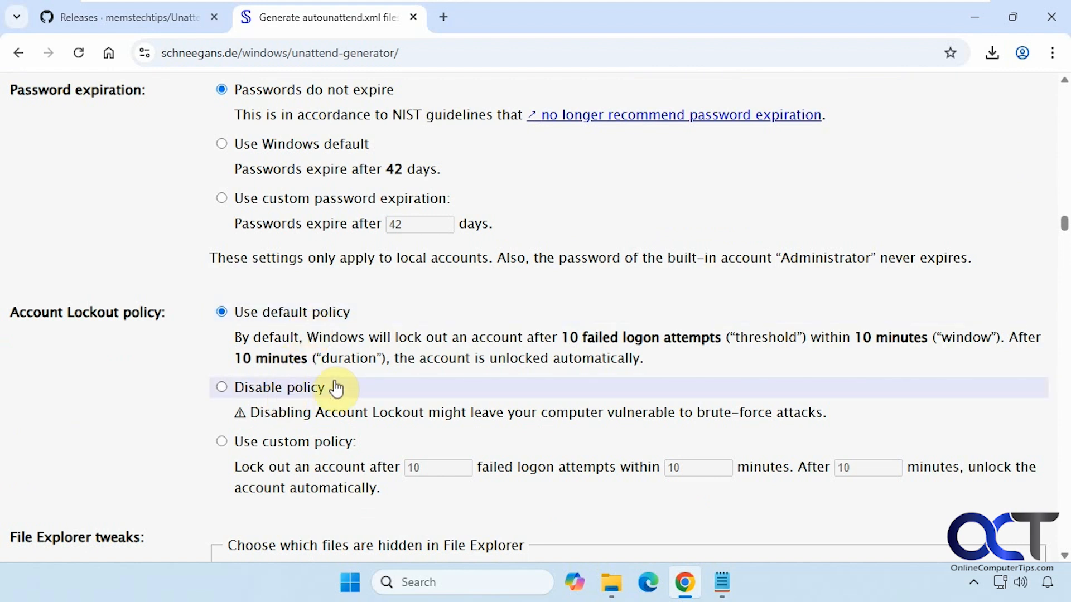
scroll(426, 374, down, 3)
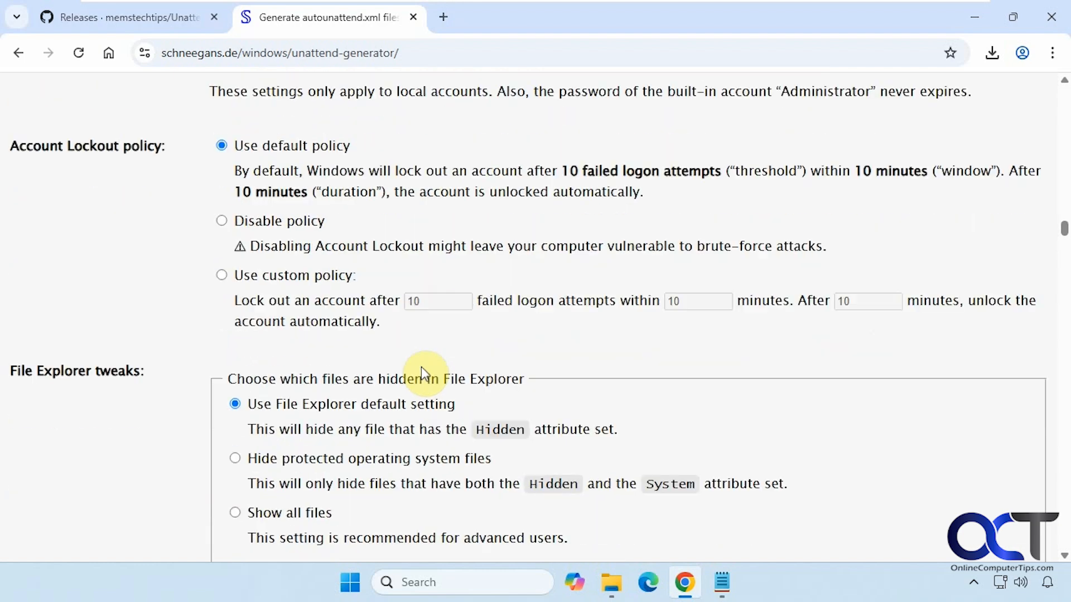
Choose to show all files and file extensions, use the classic context menu, open File Explorer to This PC, and show the End task command.
scroll(420, 367, down, 3)
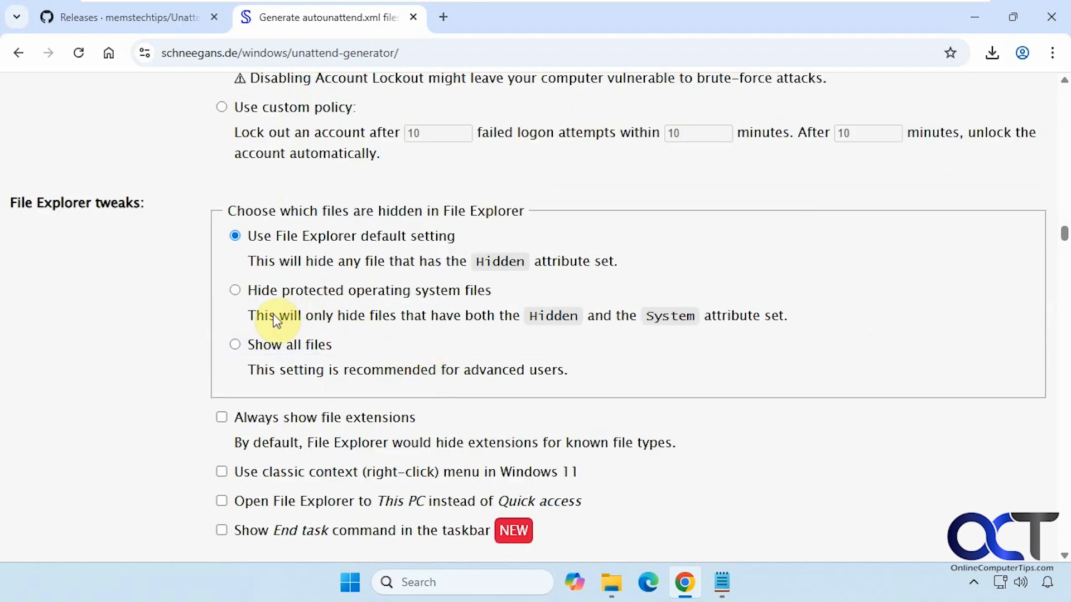
click(235, 345)
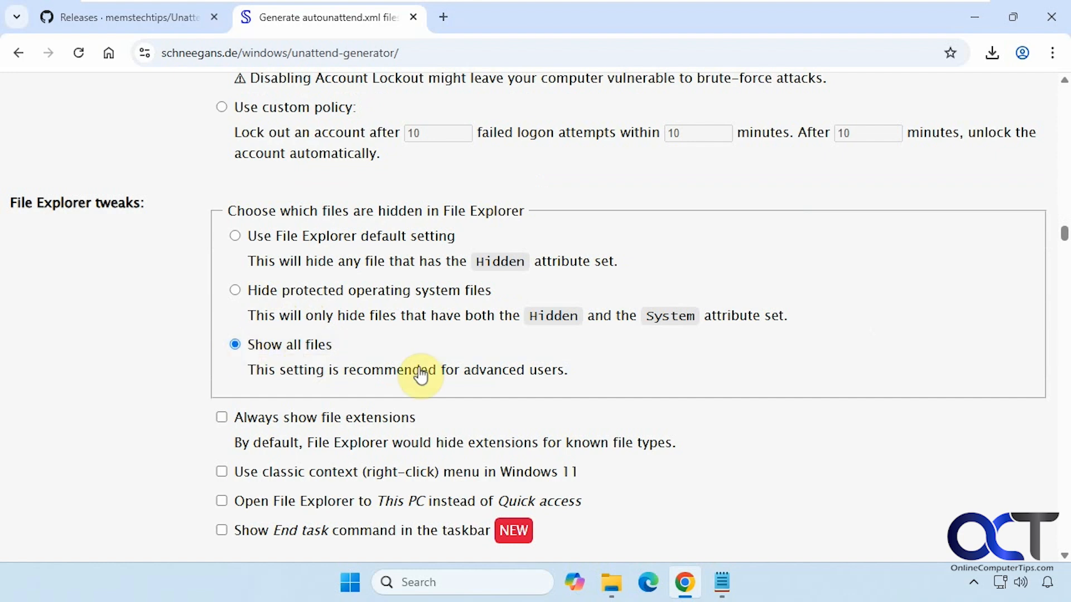
scroll(488, 378, down, 2)
click(222, 335)
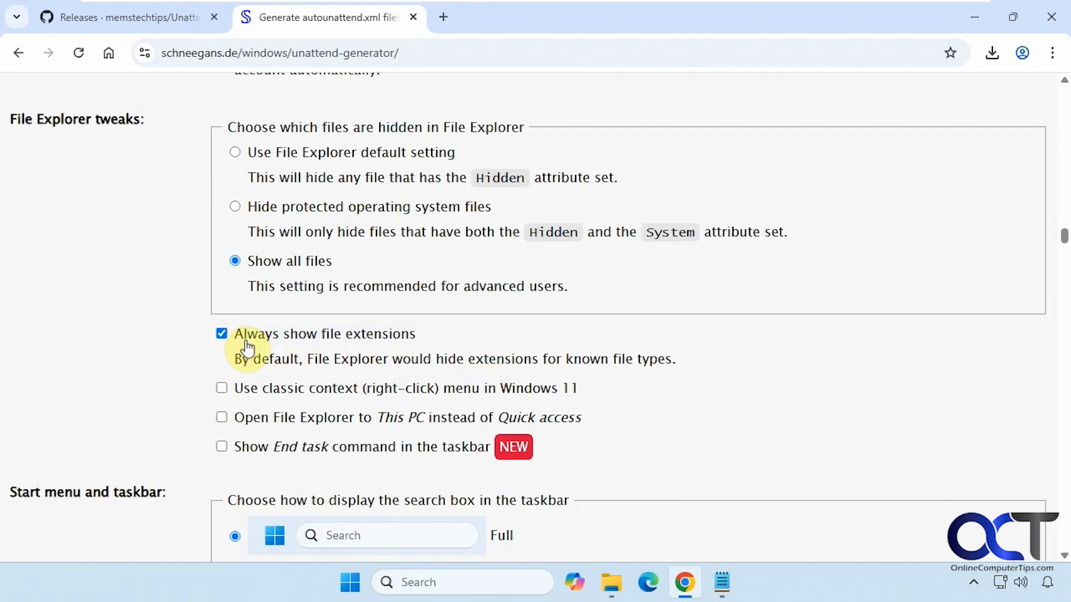
click(221, 389)
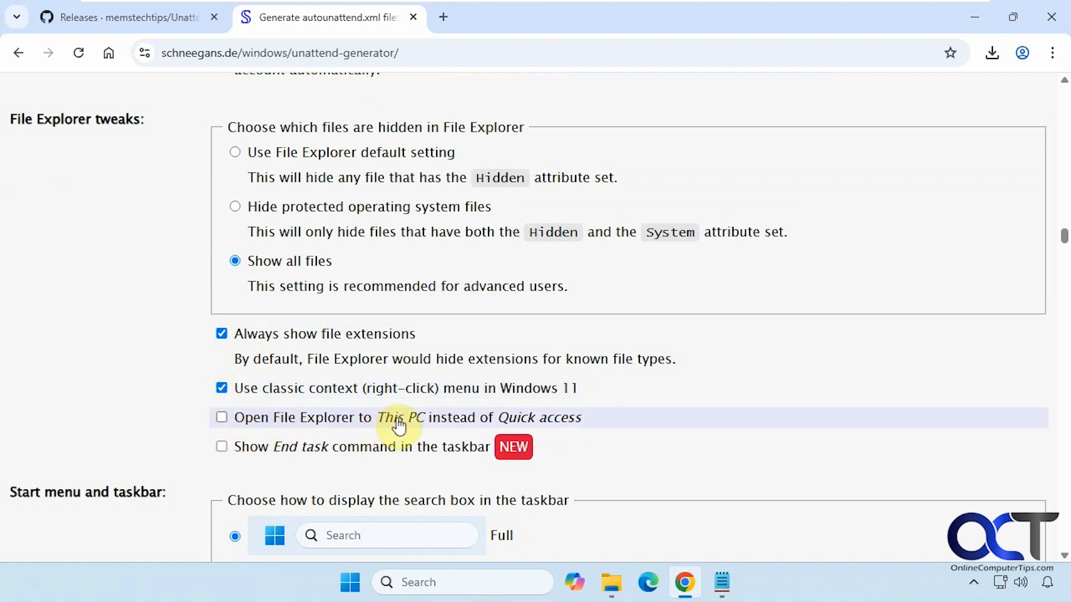
click(221, 422)
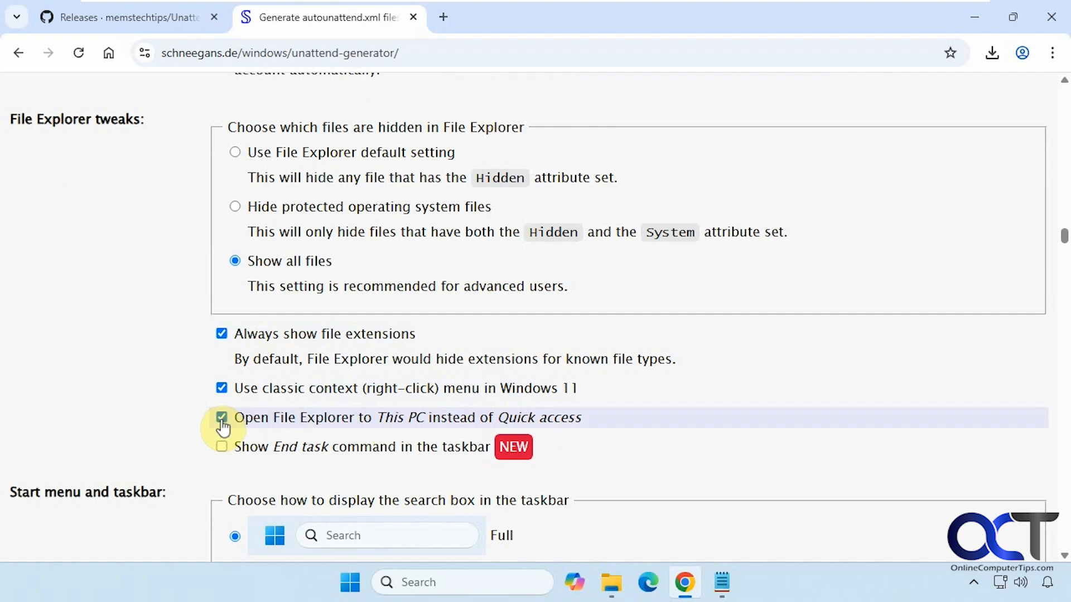
Disable widgets, left-align the Windows 11 taskbar, hide the Task view button, and turn off Bing results in Start menu and search box searches.
scroll(159, 398, down, 3)
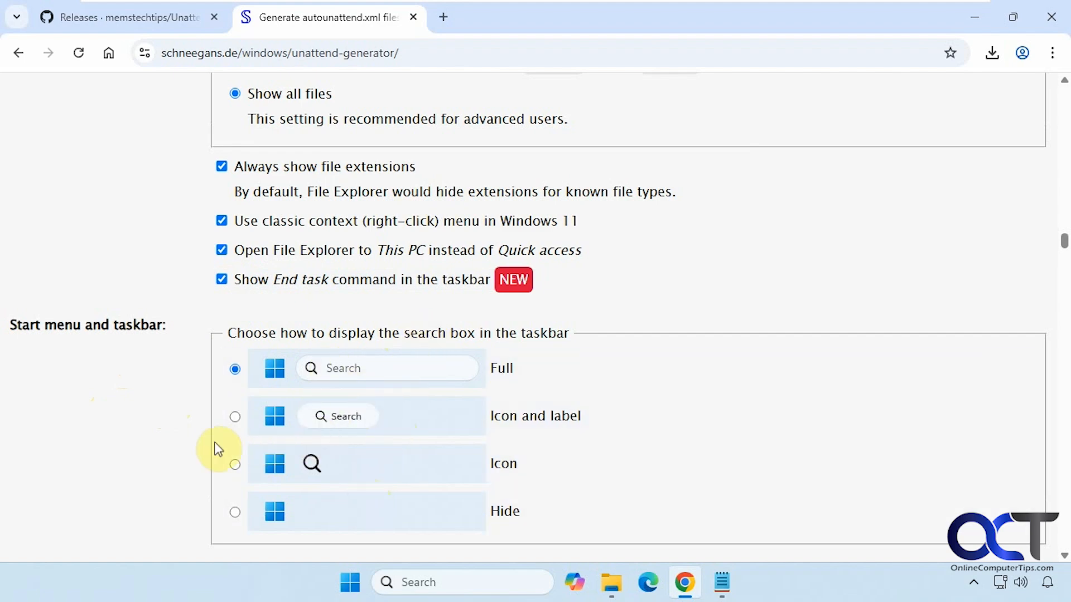
scroll(172, 445, down, 5)
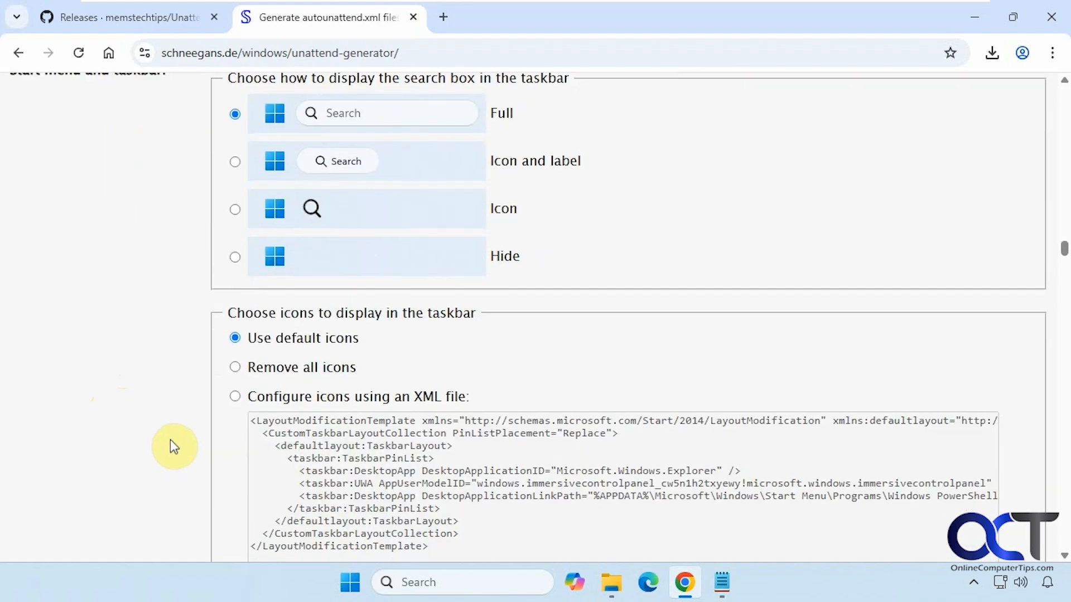
scroll(171, 441, down, 2)
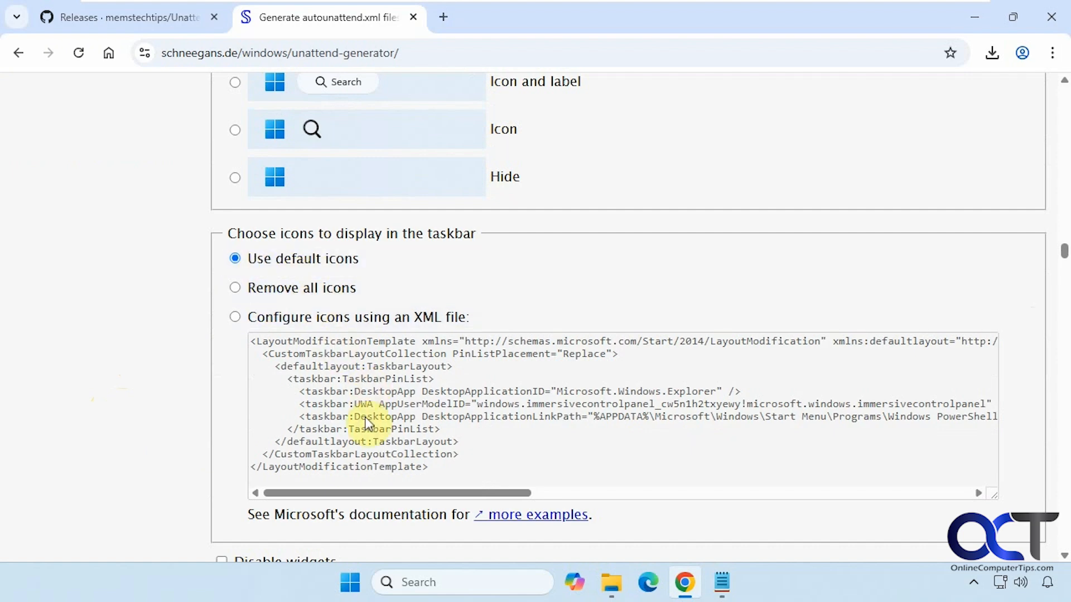
scroll(368, 421, down, 4)
scroll(370, 418, down, 2)
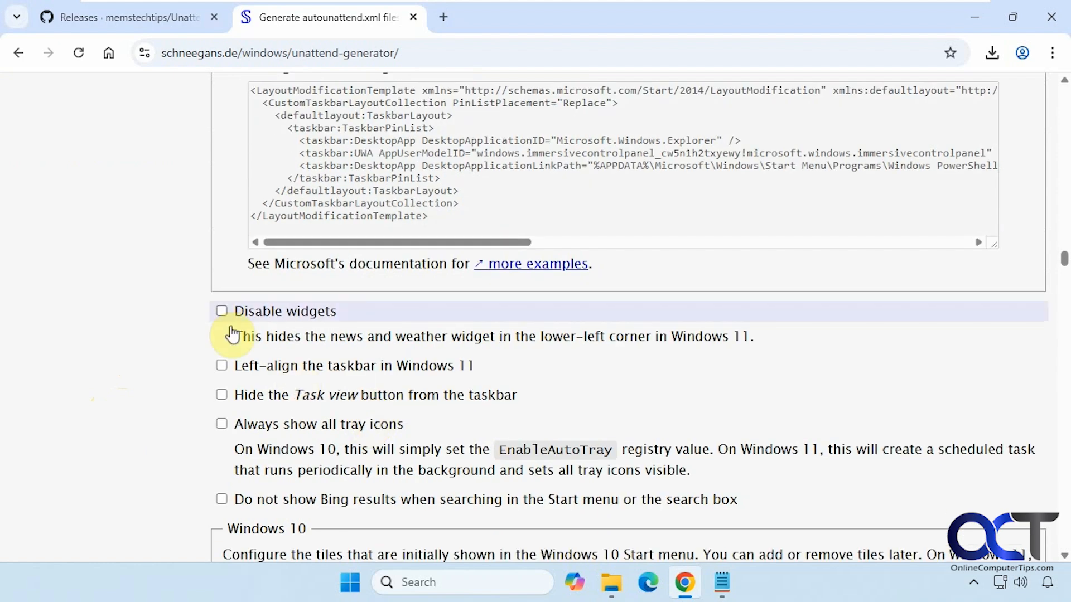
click(222, 312)
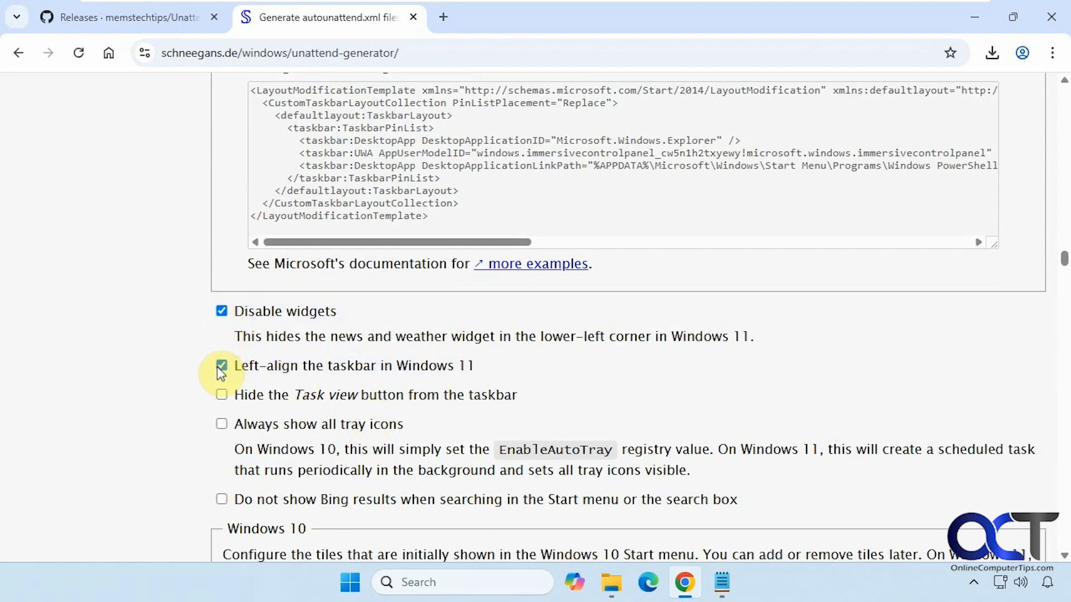
click(222, 395)
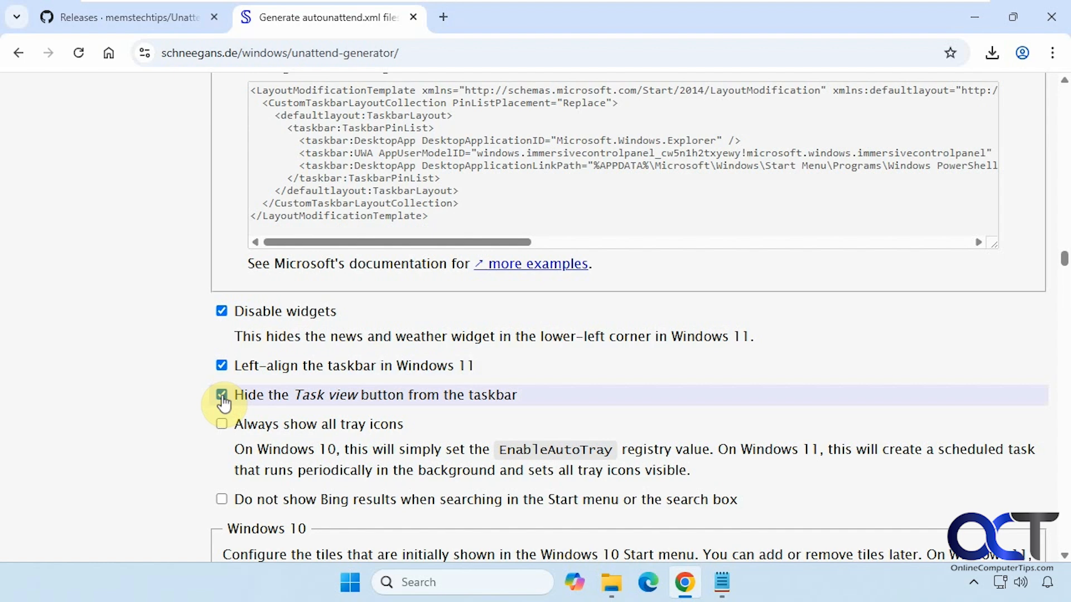
scroll(223, 401, down, 3)
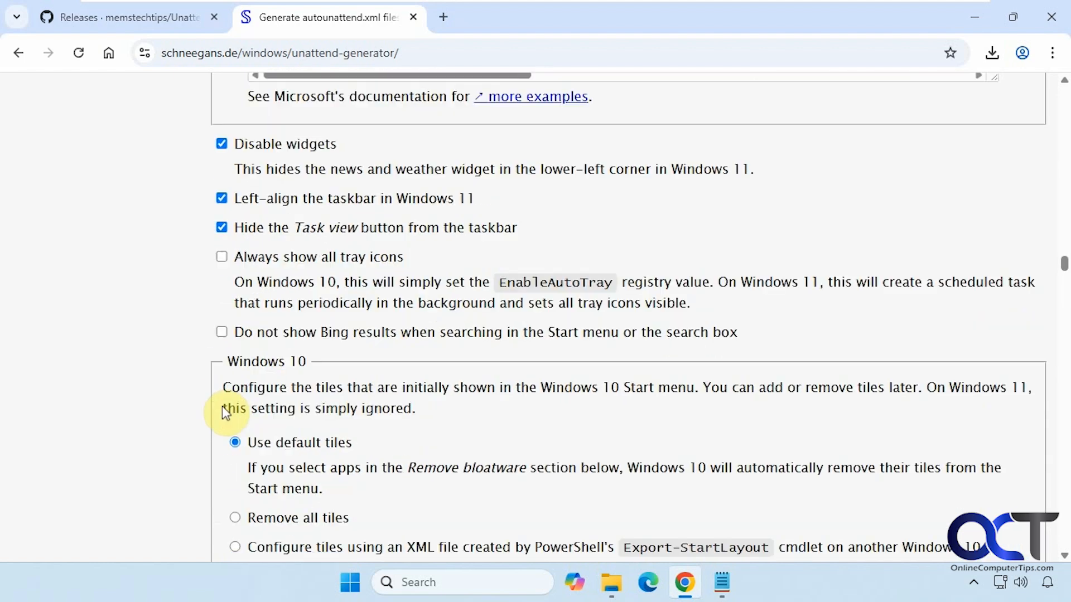
click(221, 335)
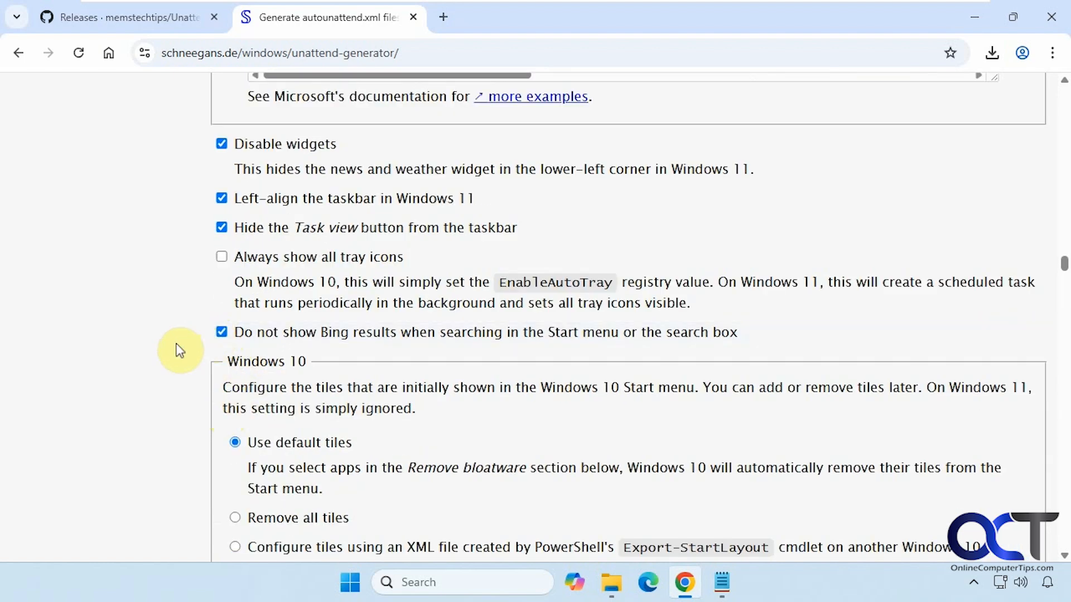
Choose to remove all pins from the Windows 11 Start menu.
scroll(180, 351, down, 1)
scroll(204, 348, down, 7)
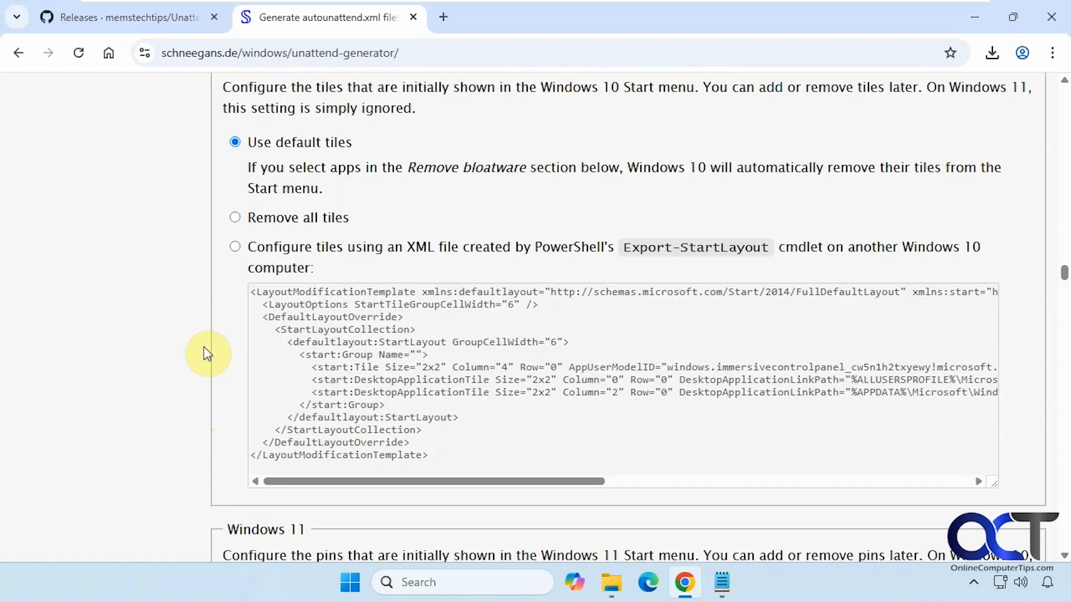
scroll(204, 349, down, 2)
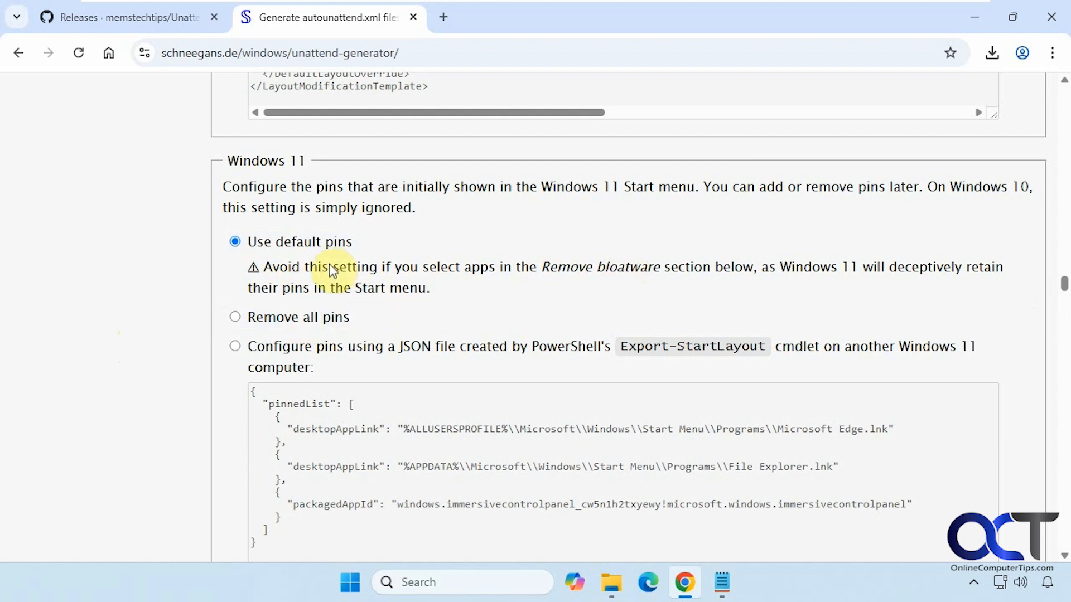
click(329, 327)
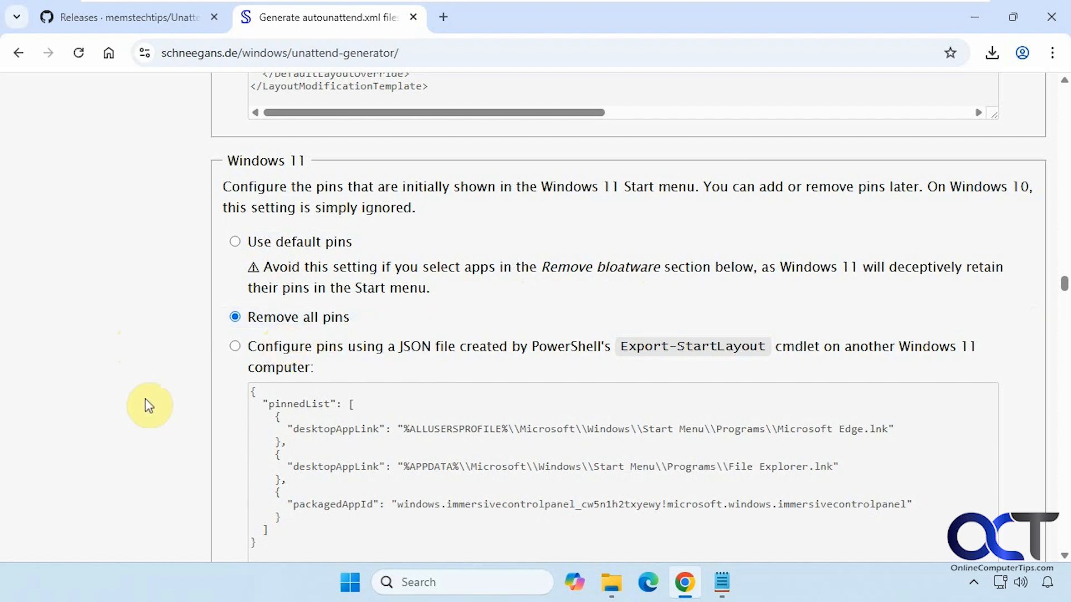
In the system tweaks, choose to prevent device encryption and hide the Edge First Run Experience.
scroll(224, 411, down, 5)
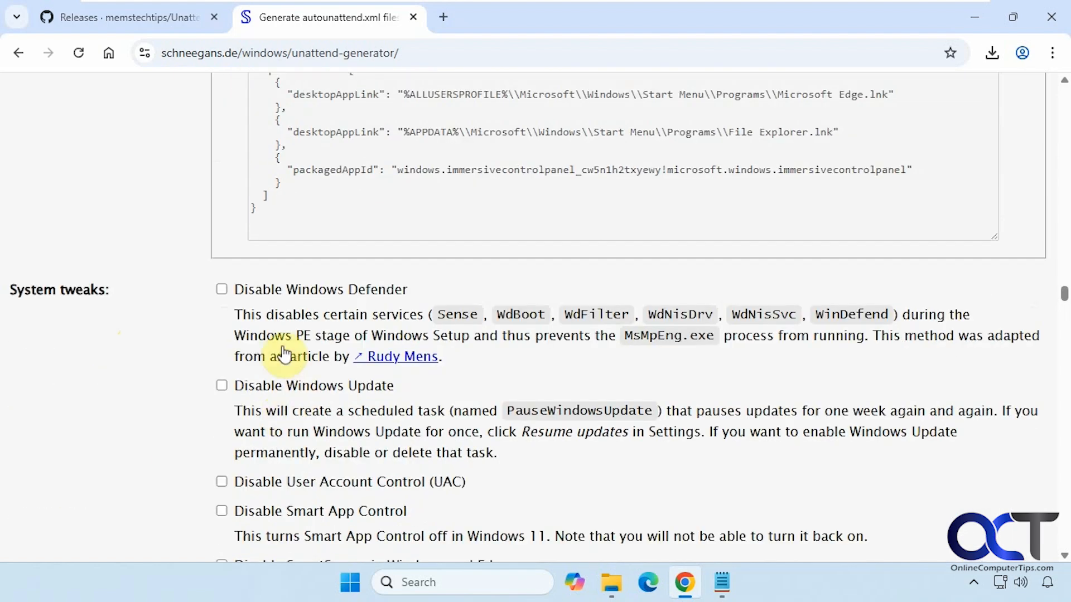
scroll(301, 362, down, 1)
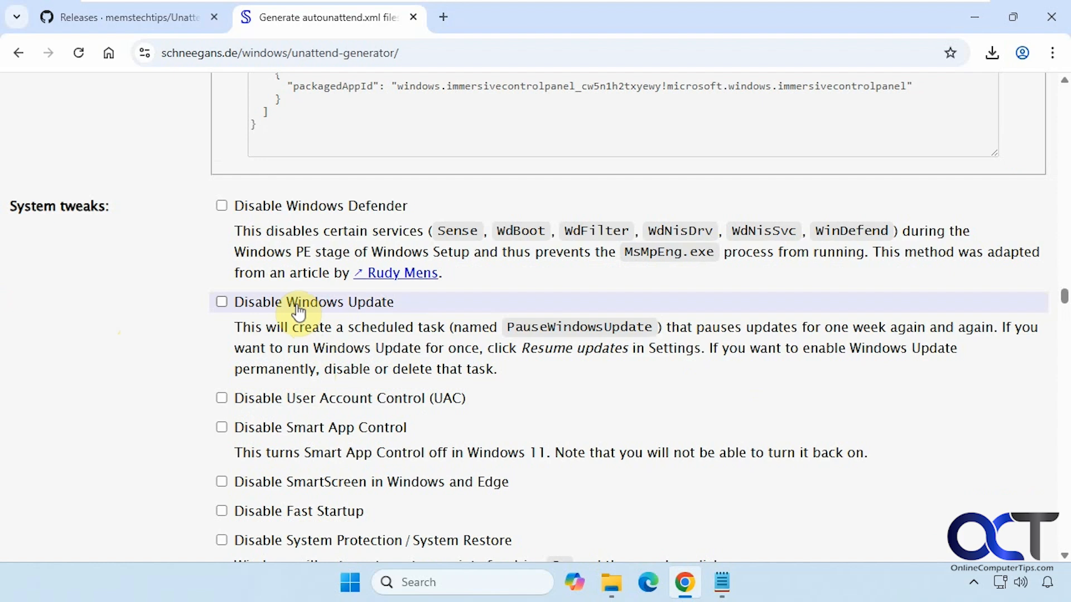
scroll(719, 329, down, 1)
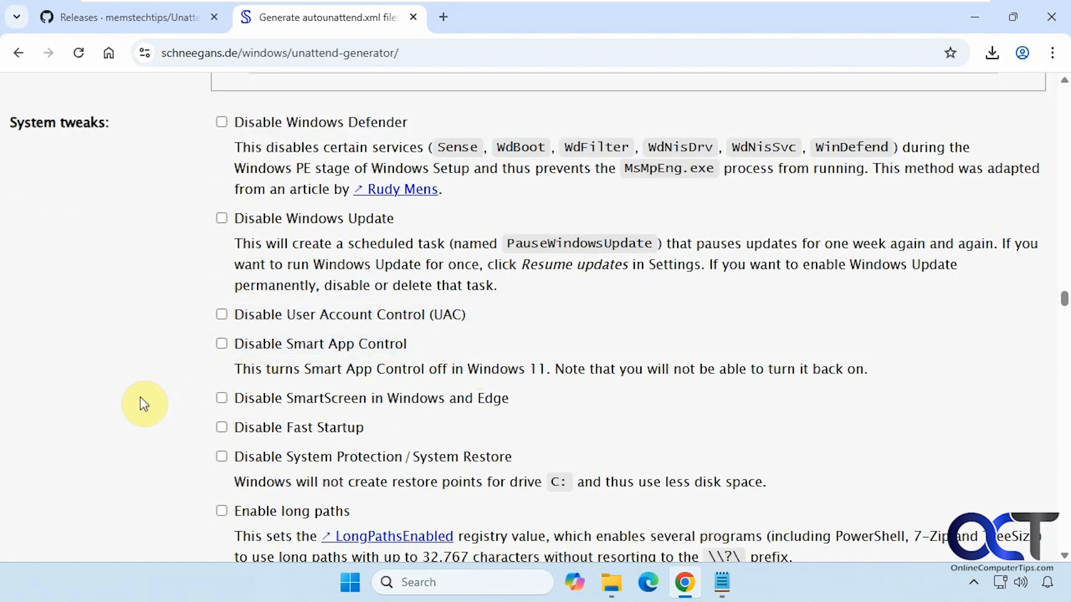
scroll(142, 402, down, 1)
scroll(143, 402, down, 1)
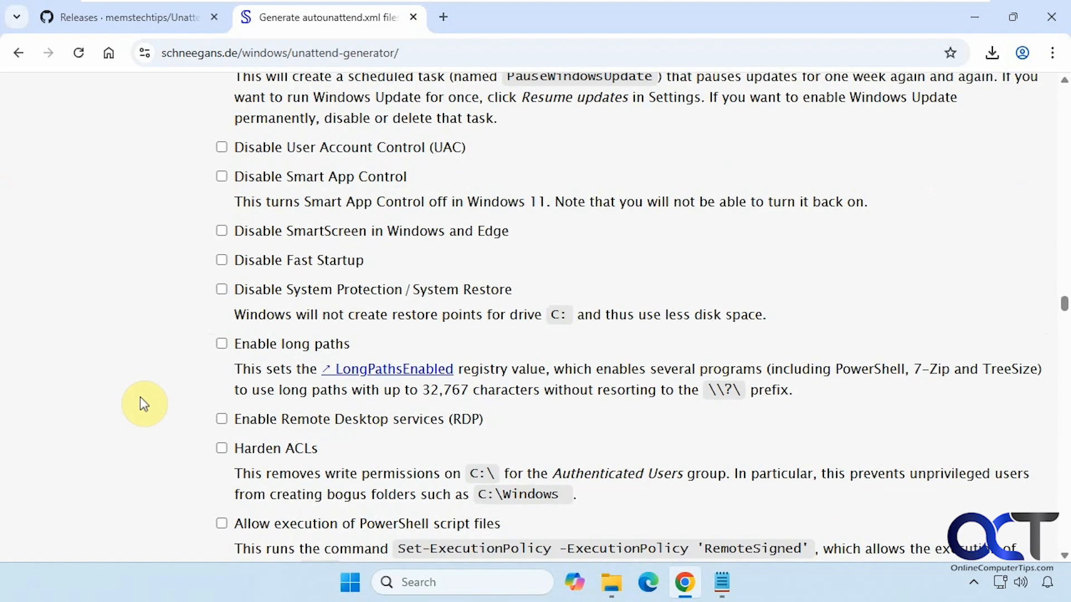
scroll(149, 398, down, 1)
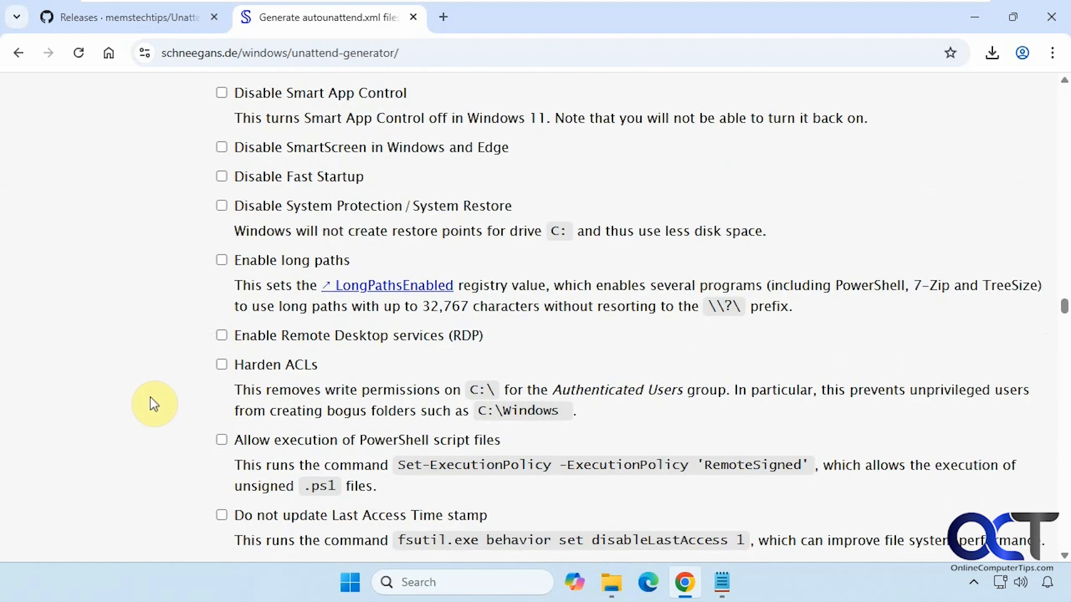
scroll(151, 398, down, 1)
scroll(149, 397, down, 3)
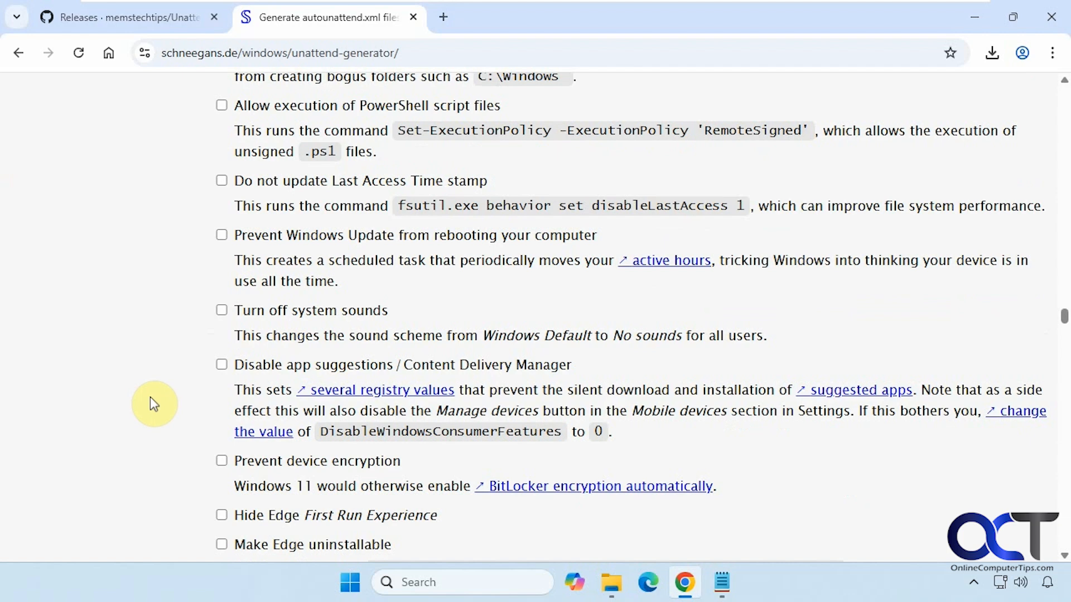
scroll(186, 406, down, 1)
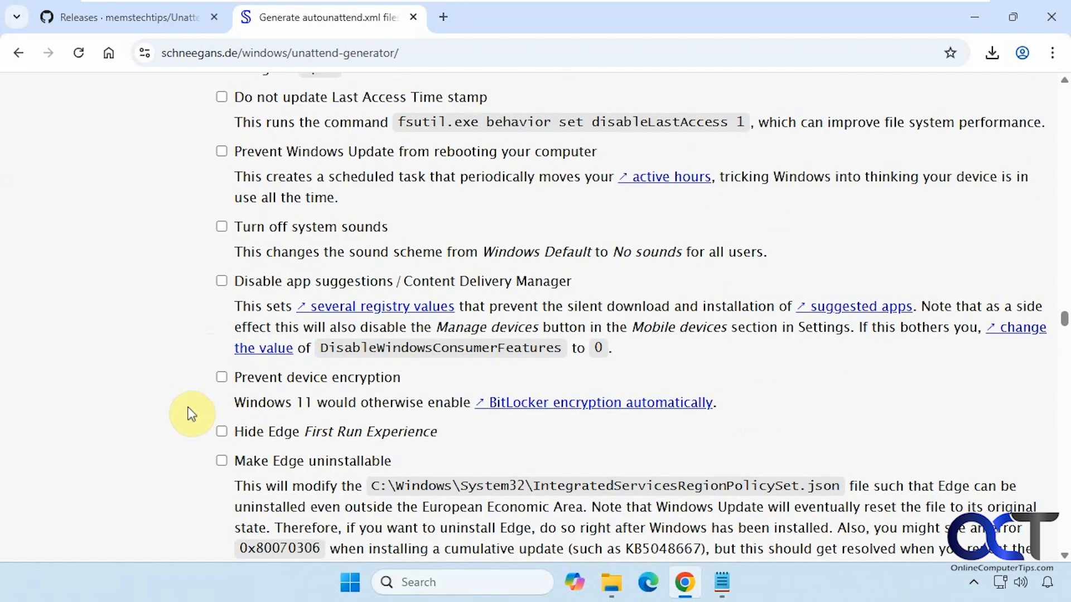
click(223, 378)
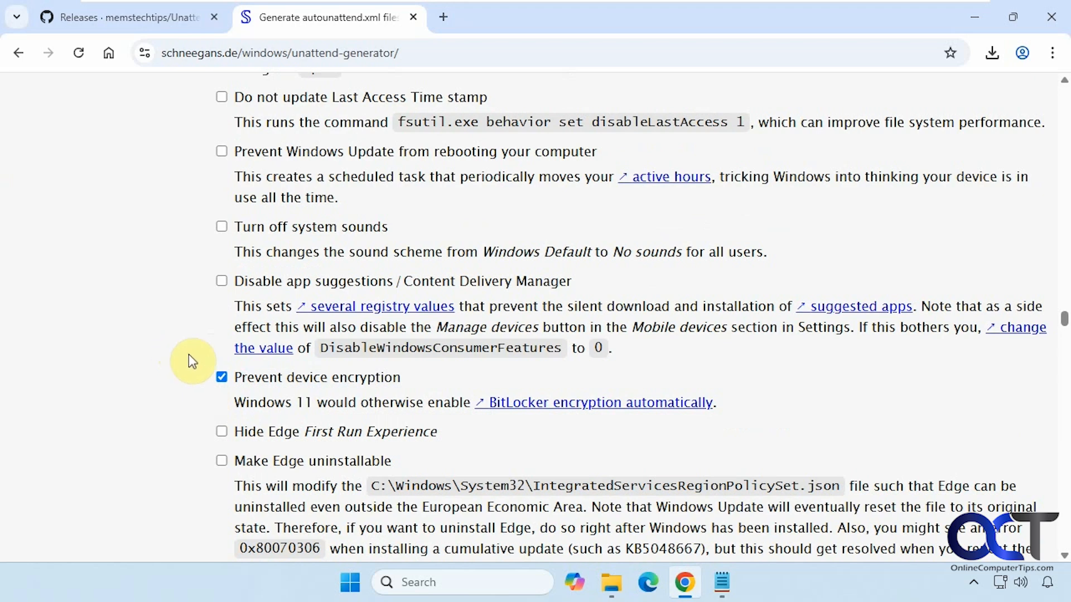
scroll(189, 355, down, 1)
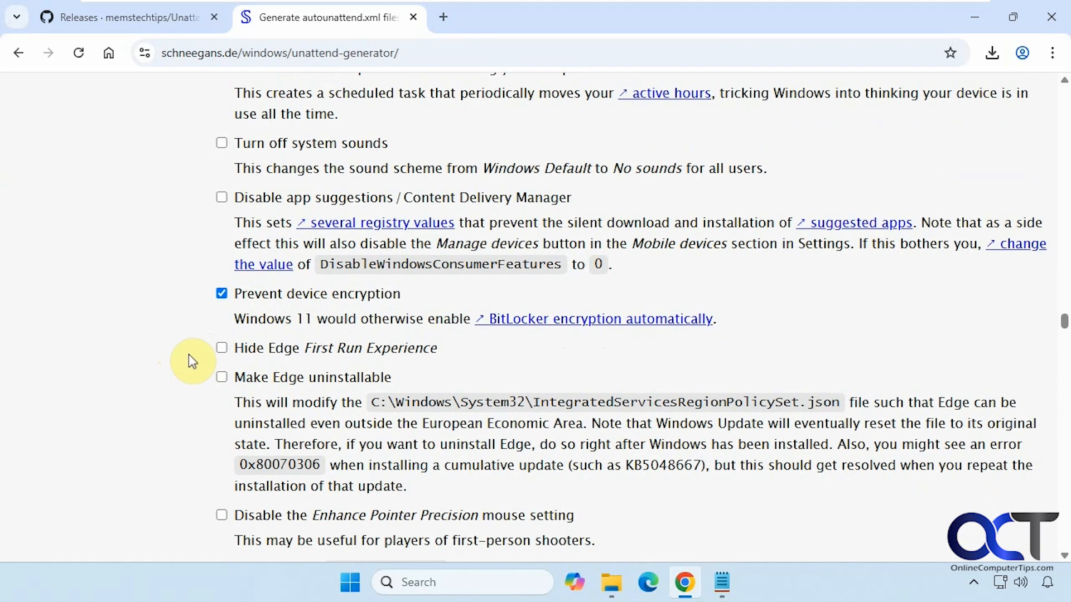
click(222, 349)
Switch the desktop icons from the defaults to a custom selection that includes Control Panel.
scroll(176, 351, down, 1)
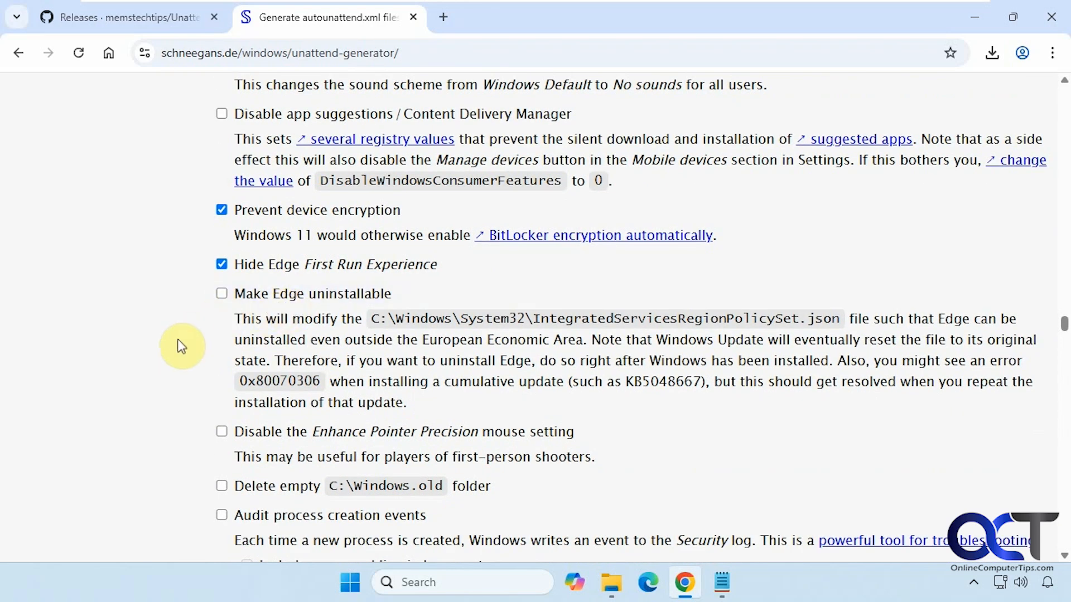
scroll(181, 347, down, 2)
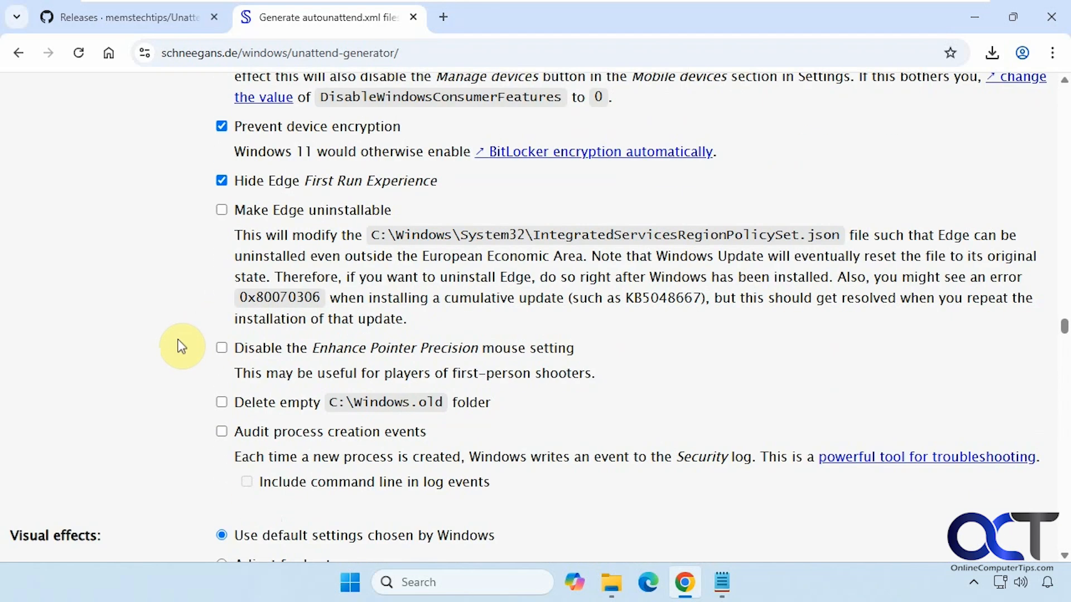
scroll(181, 346, down, 3)
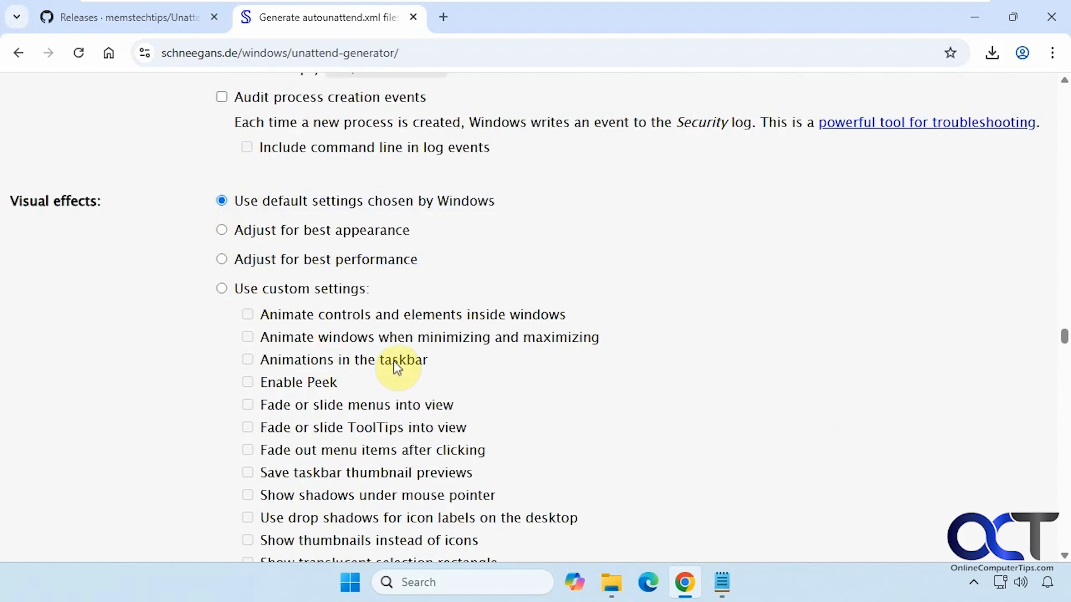
scroll(387, 363, down, 2)
scroll(377, 359, down, 3)
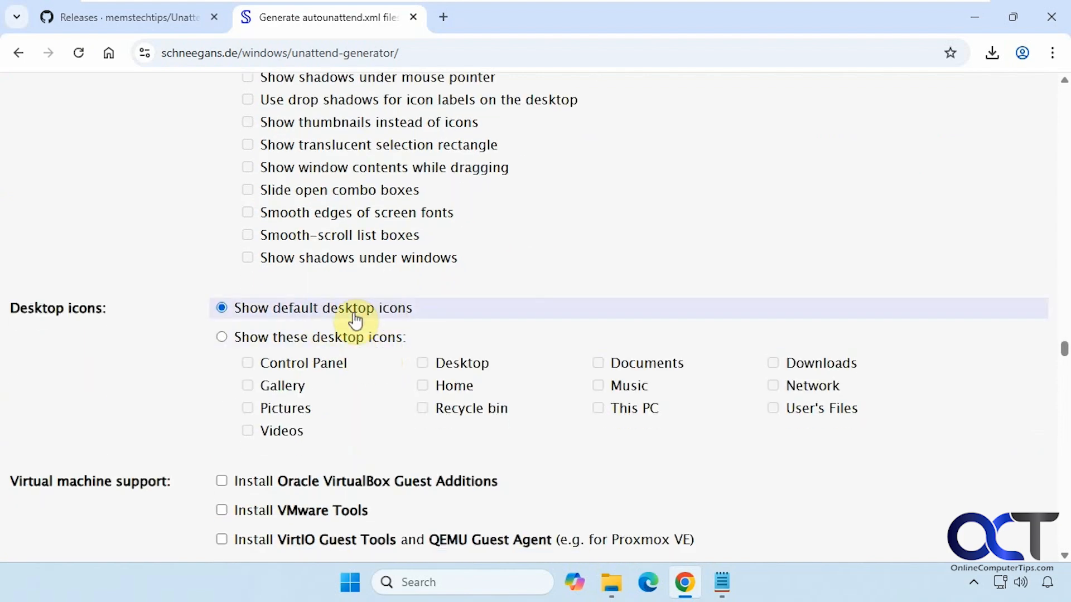
click(322, 338)
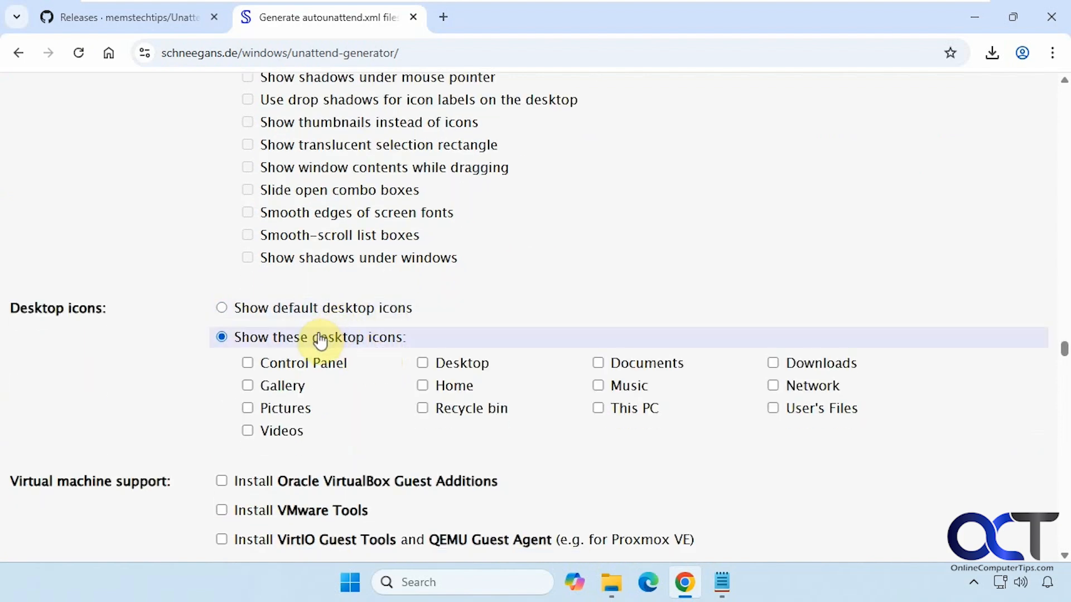
click(247, 364)
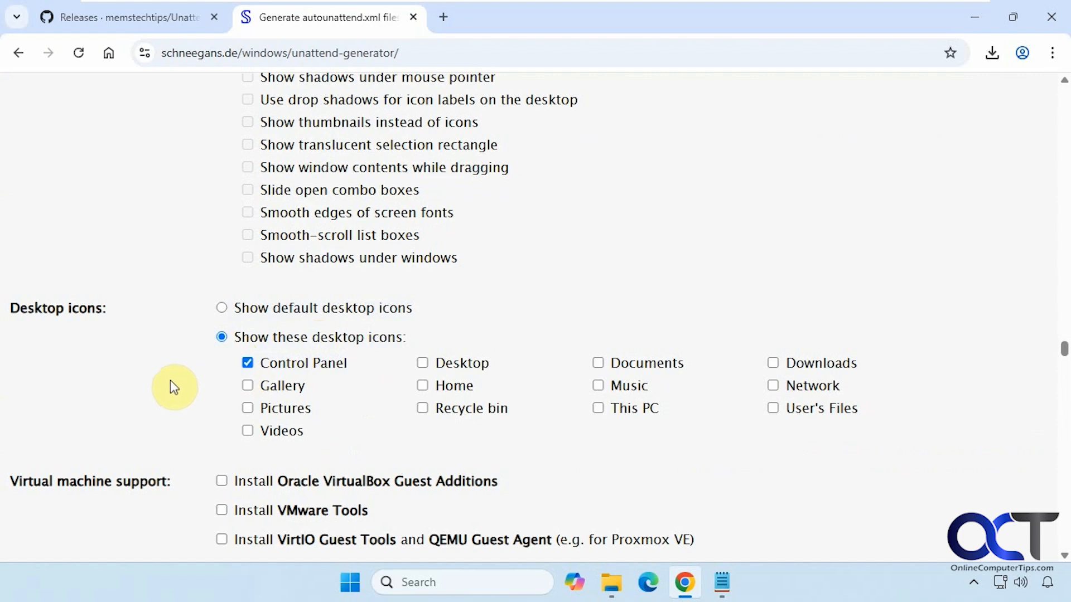
Set the WLAN / Wi-Fi setup to skip Wi-Fi configuration.
scroll(177, 379, down, 3)
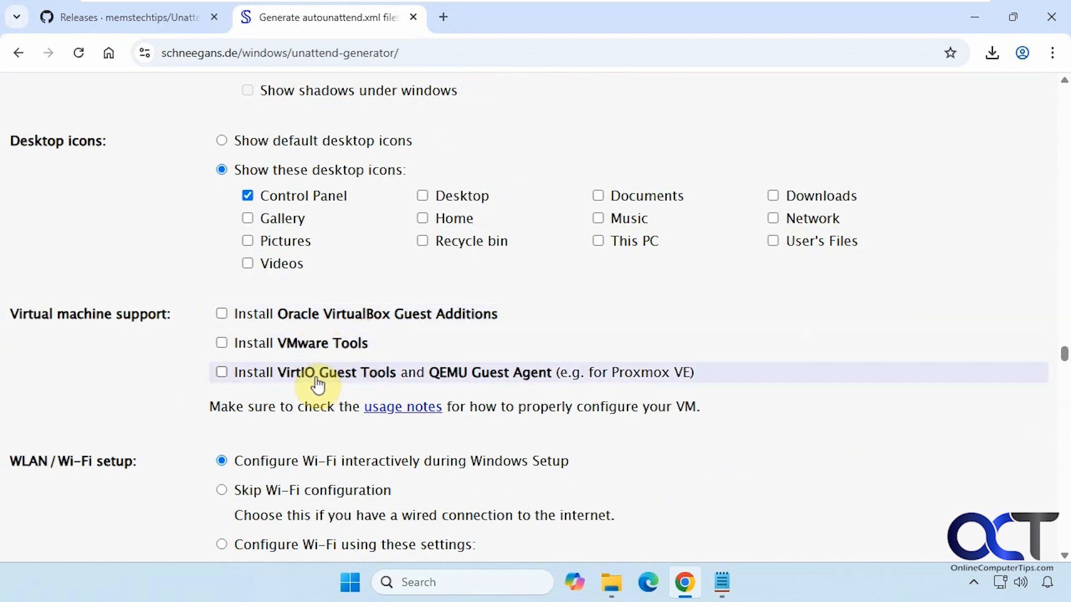
scroll(169, 382, down, 3)
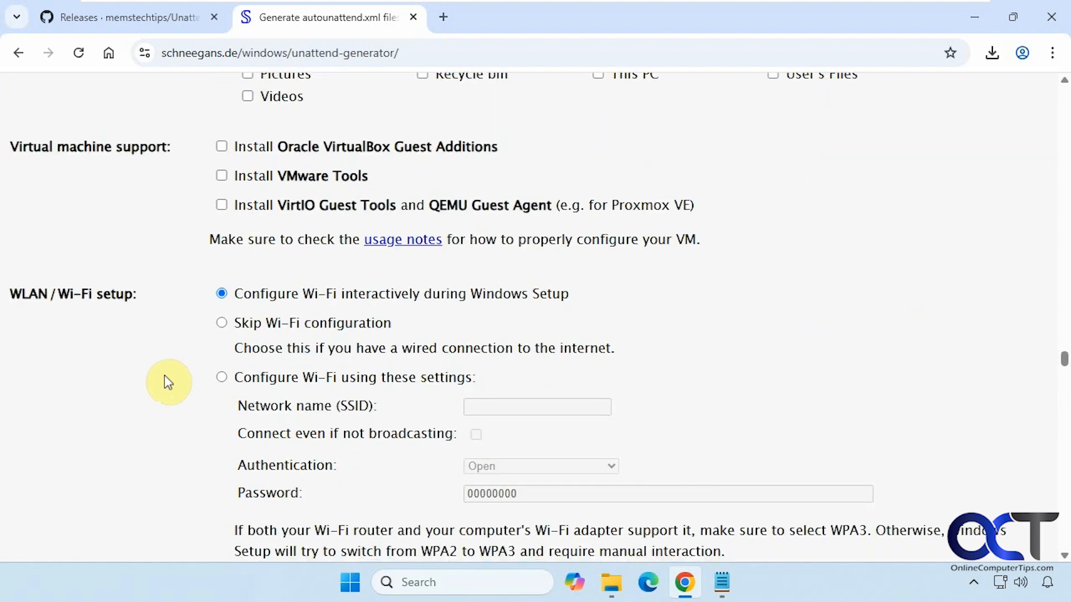
click(221, 324)
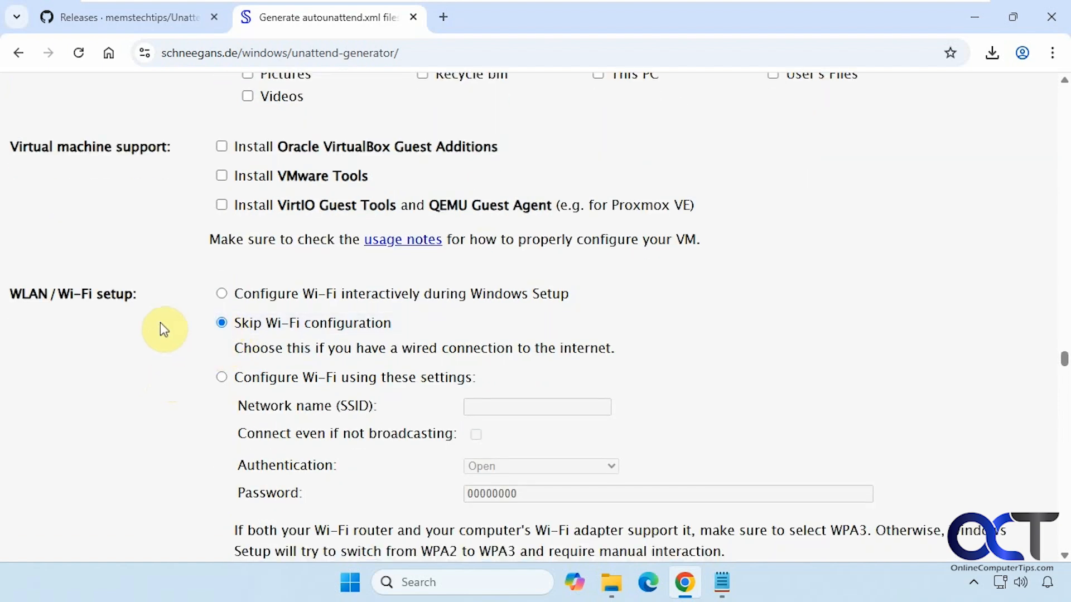
Review the remaining Wi-Fi options, Express settings, Lock key settings and color theme personalization options.
scroll(195, 321, down, 1)
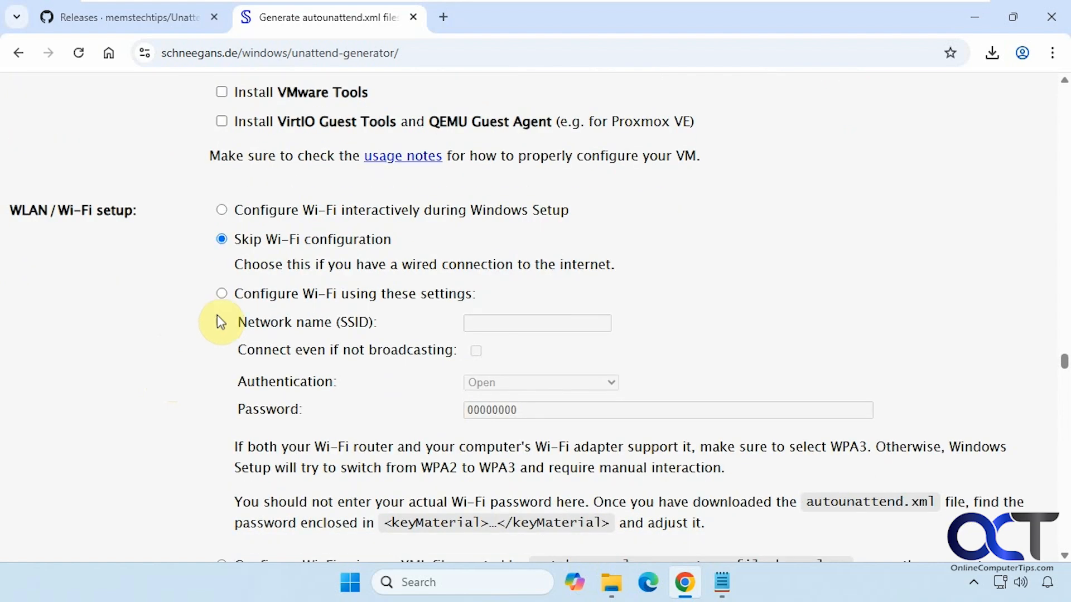
scroll(195, 354, down, 3)
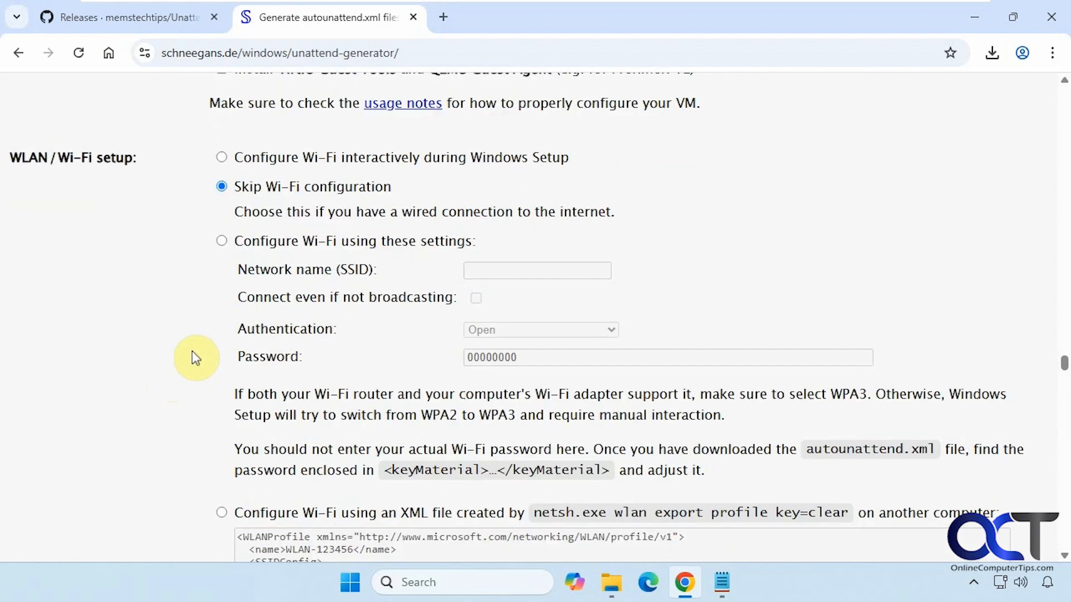
scroll(192, 357, down, 2)
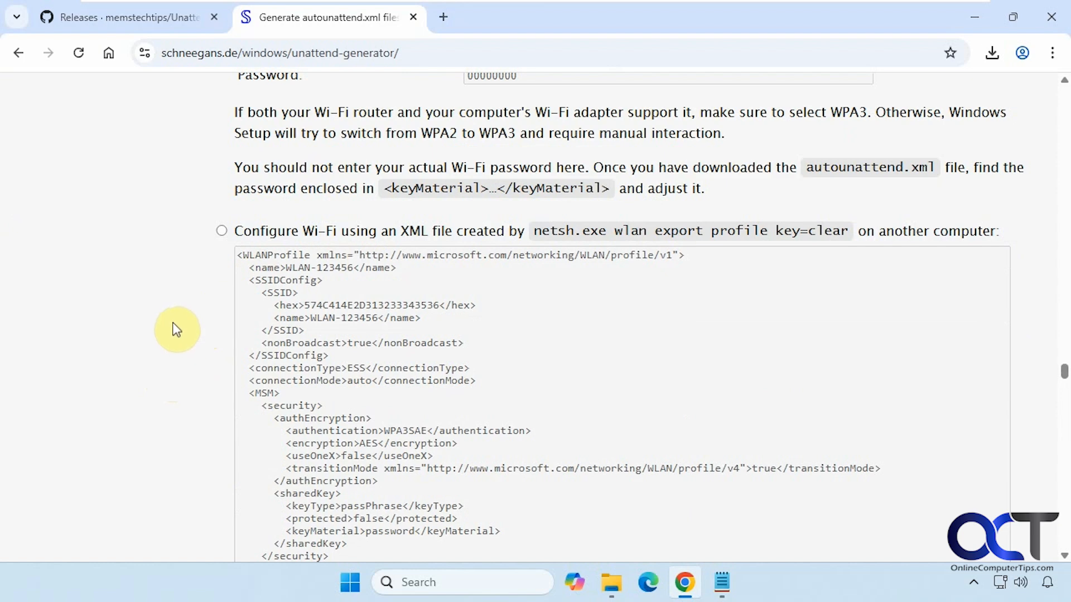
scroll(176, 328, down, 3)
scroll(177, 327, down, 3)
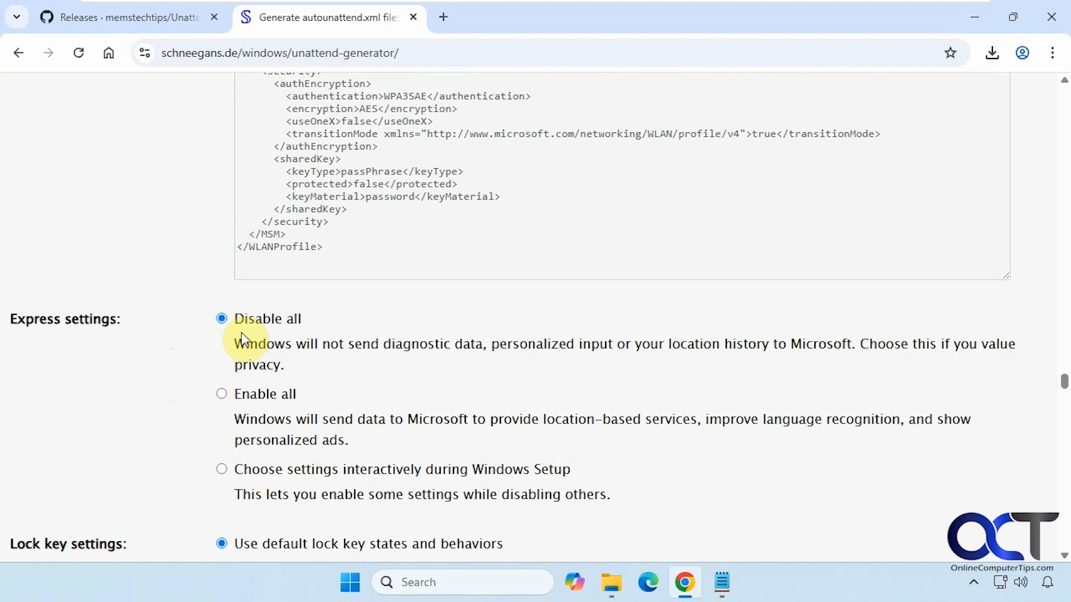
scroll(241, 338, down, 5)
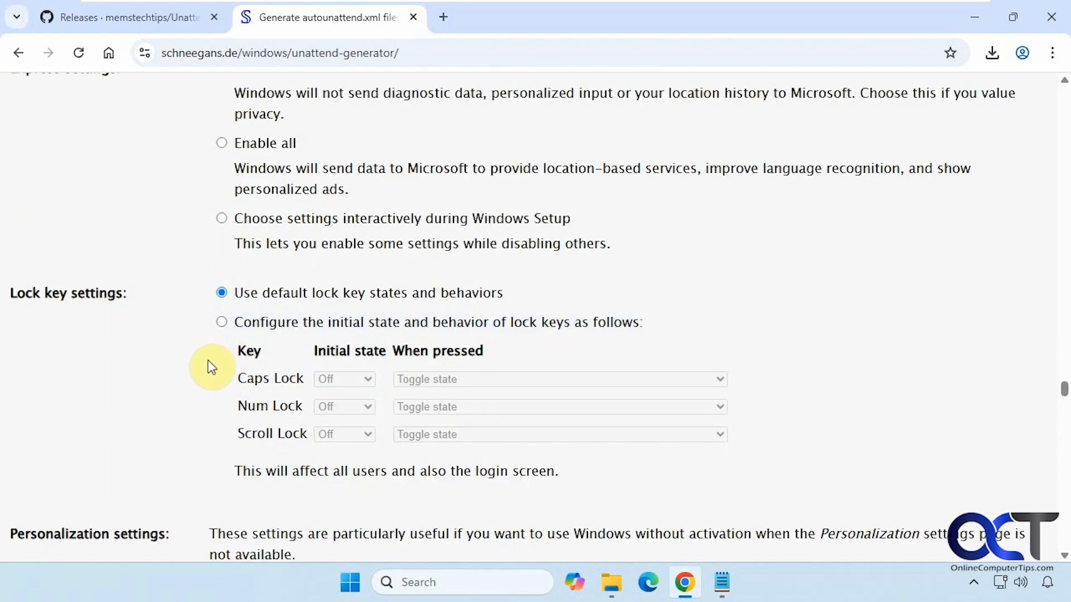
scroll(207, 379, down, 5)
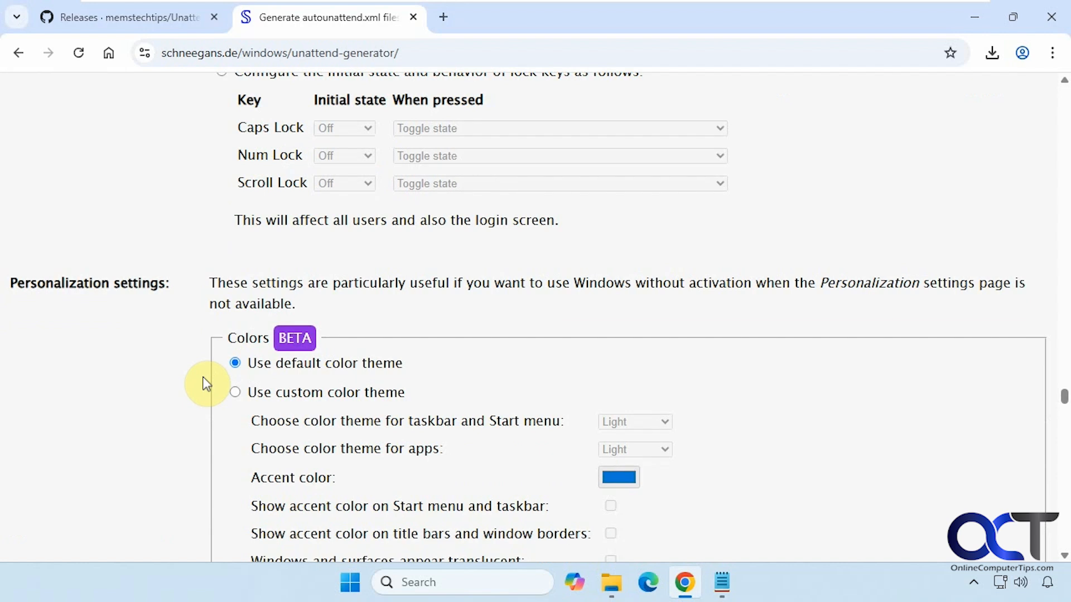
scroll(207, 384, down, 2)
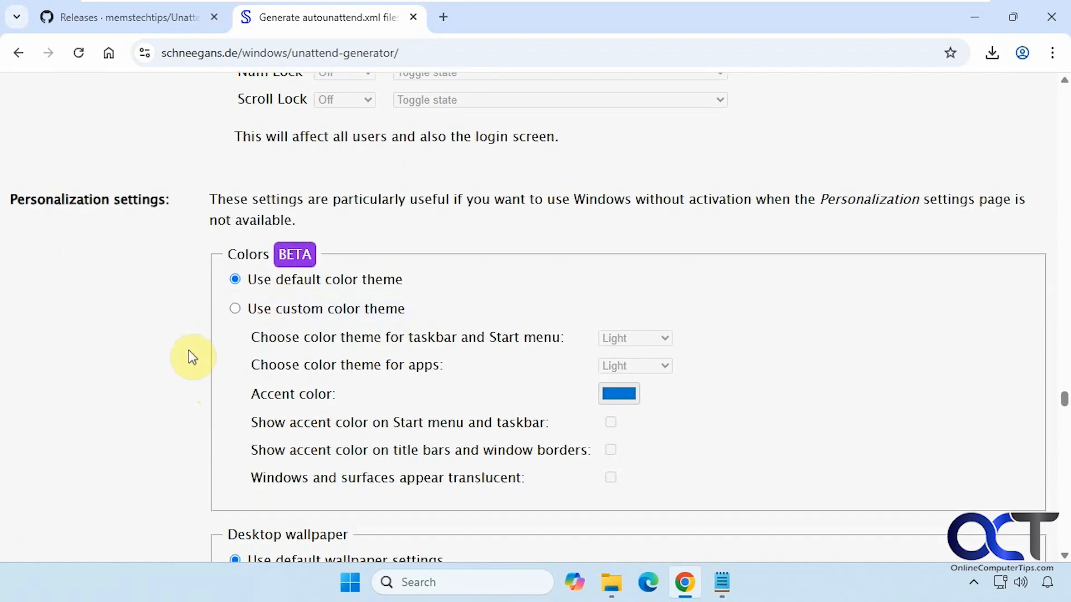
Set the desktop wallpaper to a solid color background and pick a bright orange for it.
scroll(279, 329, down, 5)
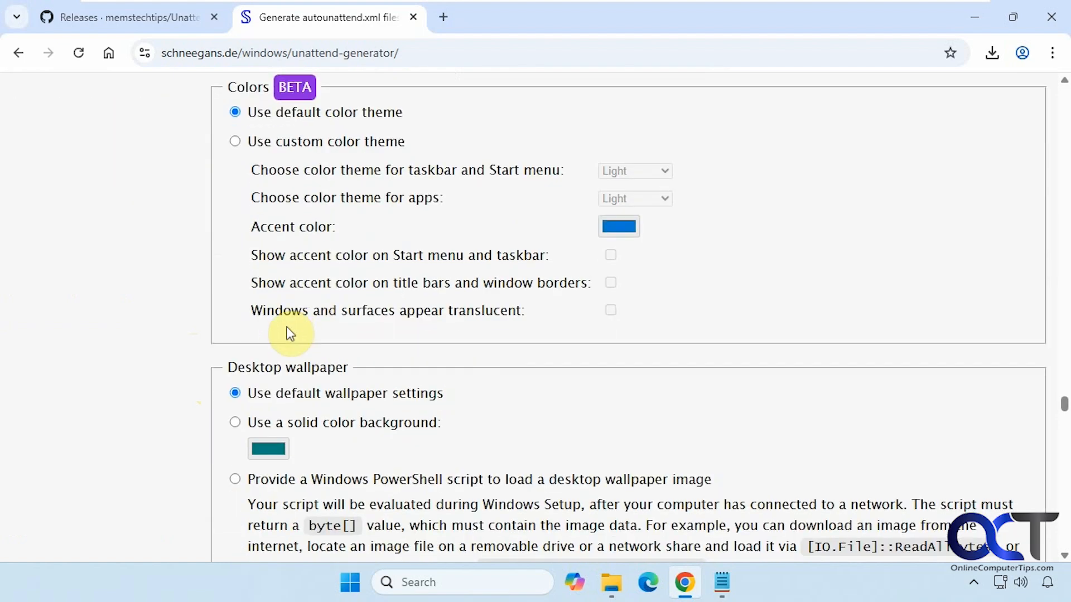
click(235, 338)
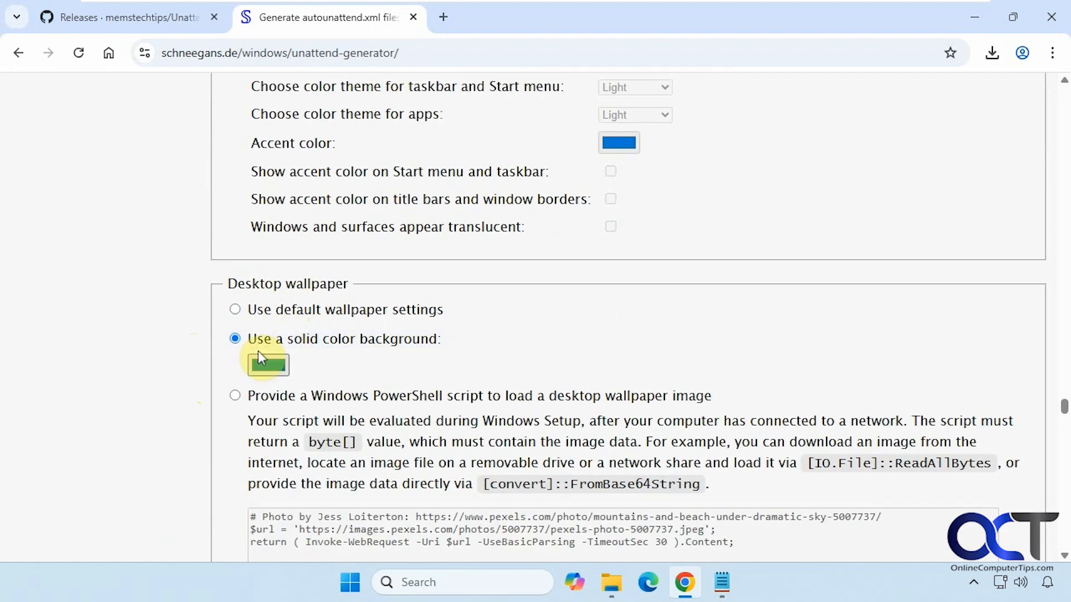
click(271, 366)
drag(375, 278, 423, 277)
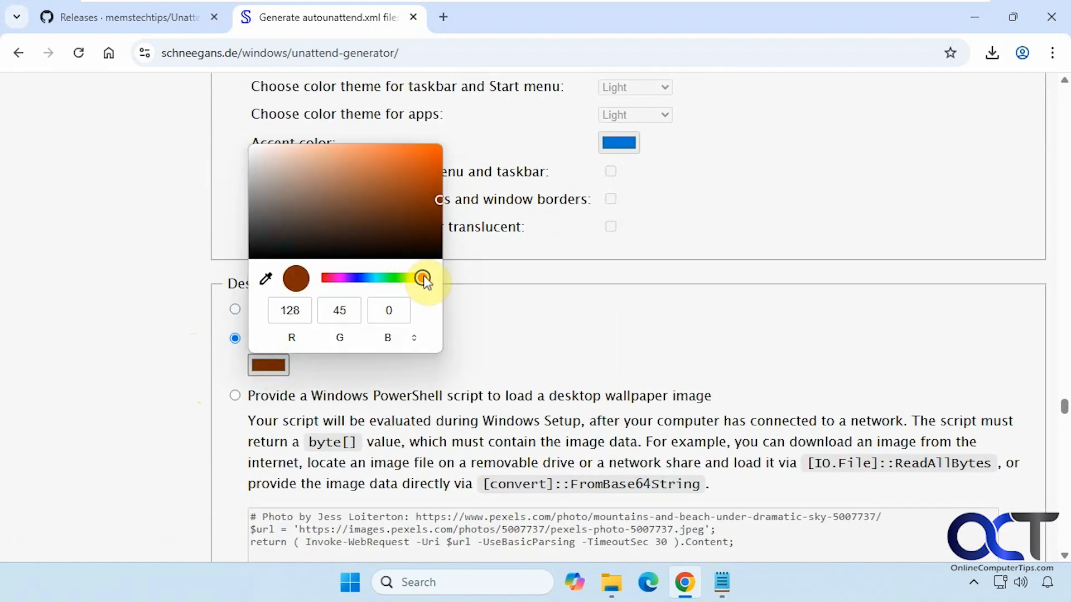
drag(415, 185, 433, 158)
click(143, 303)
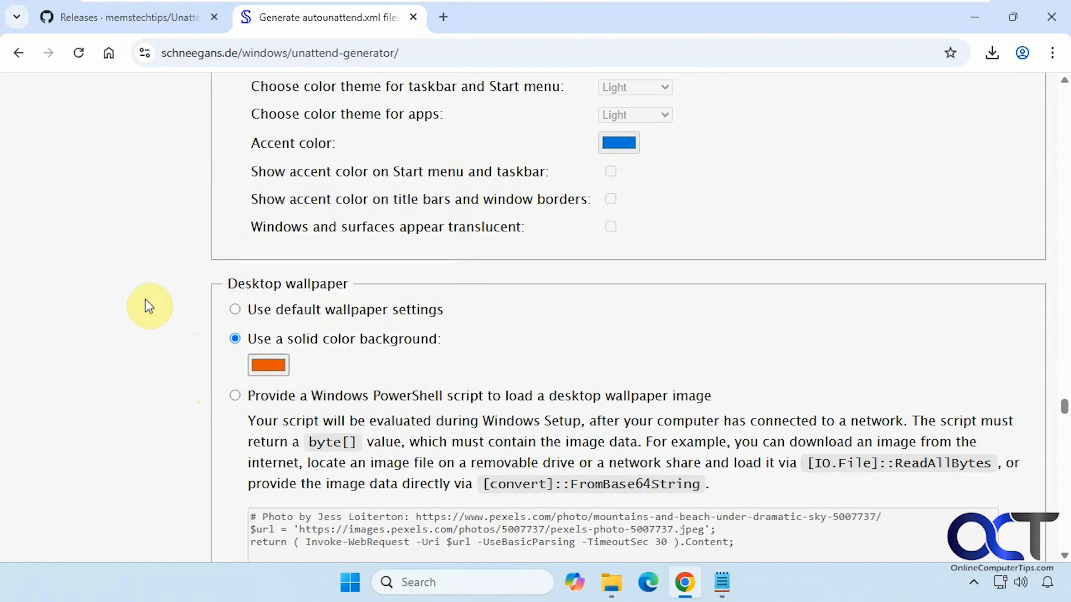
Mark 3D Viewer, Camera, Family, Maps, Mixed Reality, People and Clipchamp for removal in the bloatware list.
scroll(151, 340, down, 3)
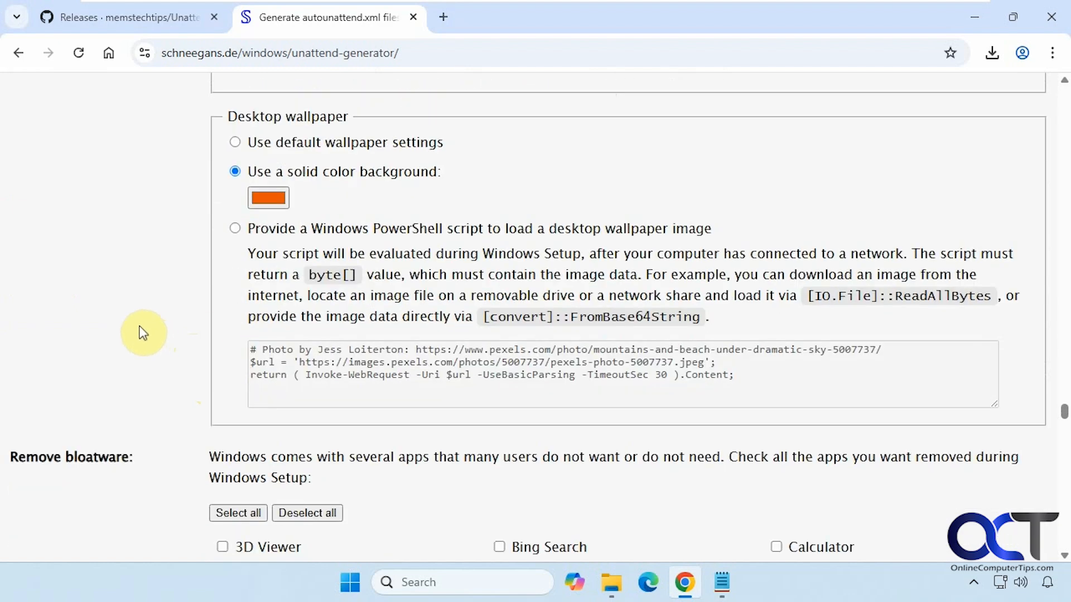
scroll(145, 335, down, 3)
scroll(142, 333, down, 2)
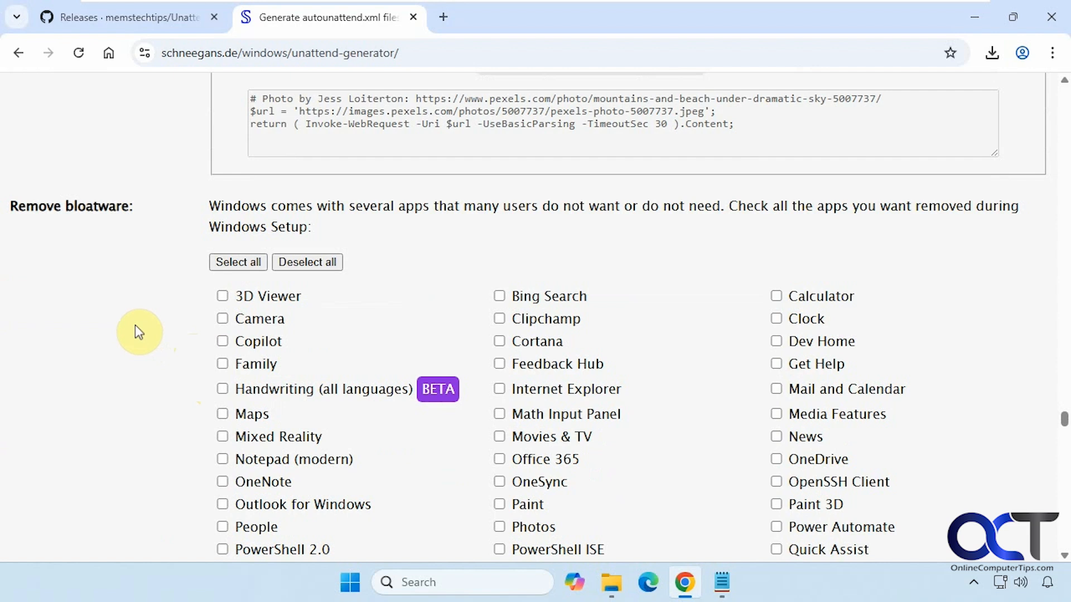
click(223, 296)
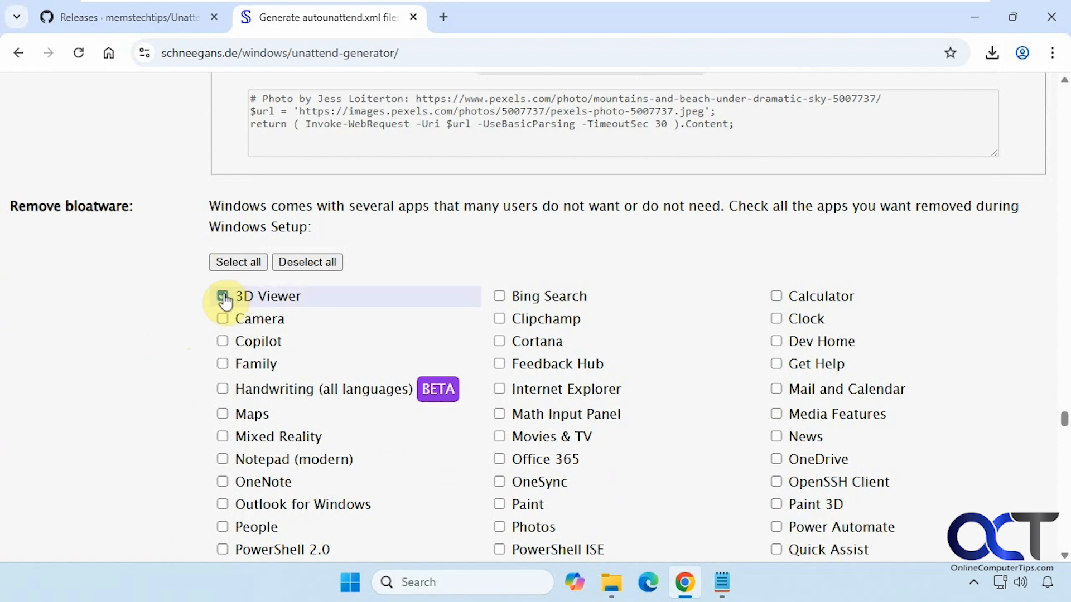
click(222, 320)
click(222, 364)
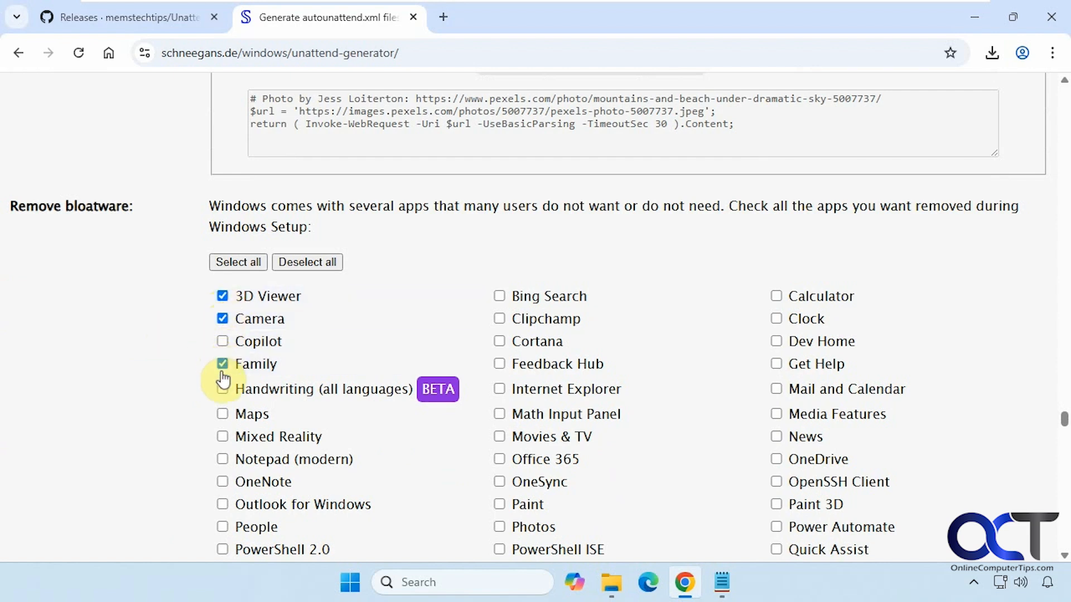
click(222, 415)
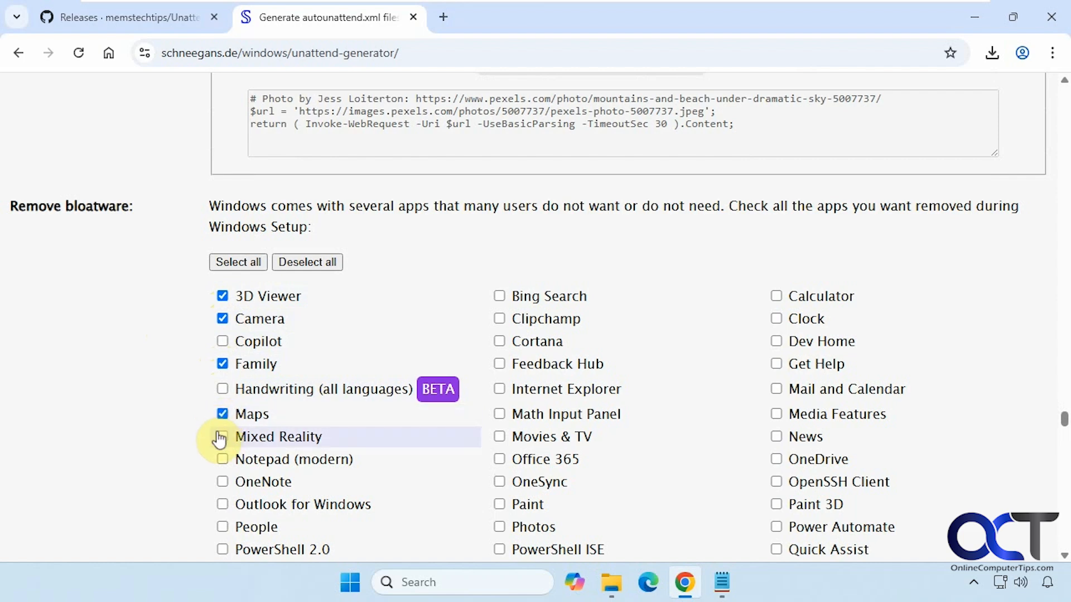
click(222, 437)
scroll(212, 444, down, 3)
click(222, 360)
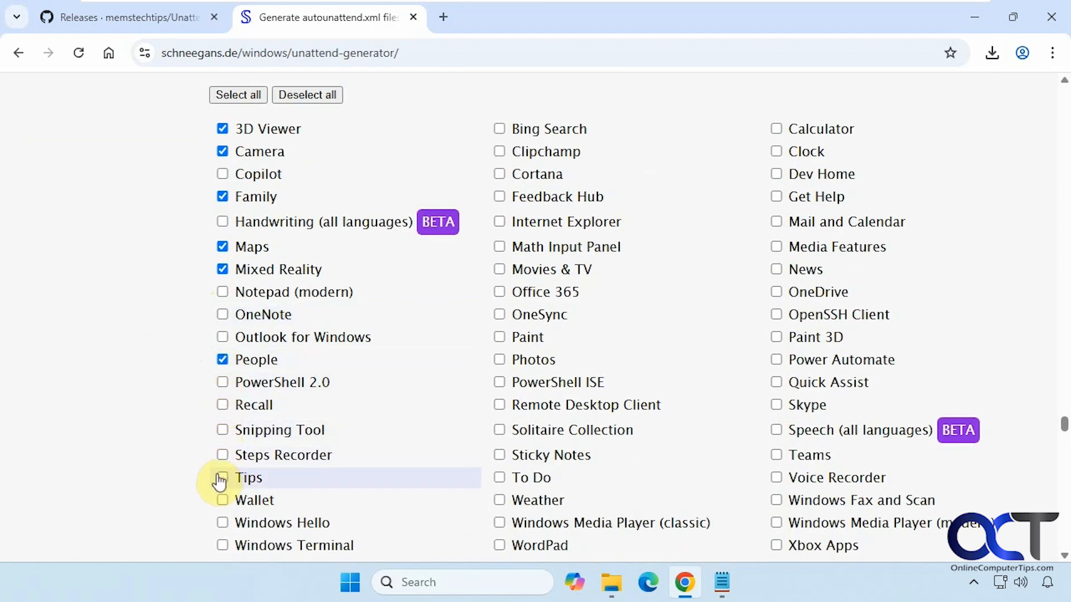
click(500, 152)
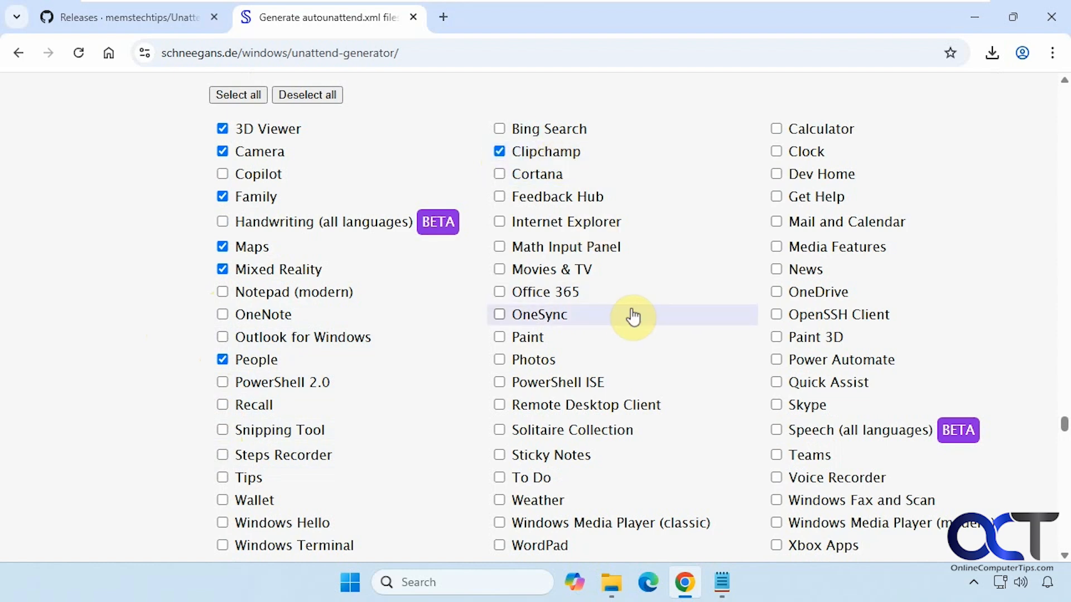
Review the custom scripts, Windows Defender Application Control and component placeholder sections of the form.
scroll(165, 300, down, 1)
scroll(165, 300, down, 6)
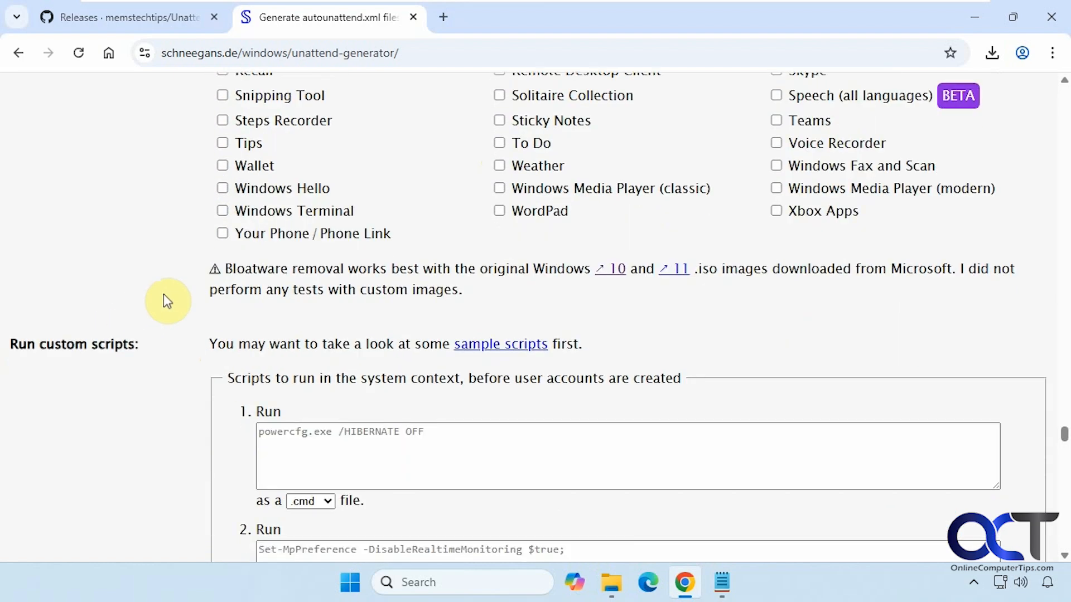
scroll(163, 293, down, 2)
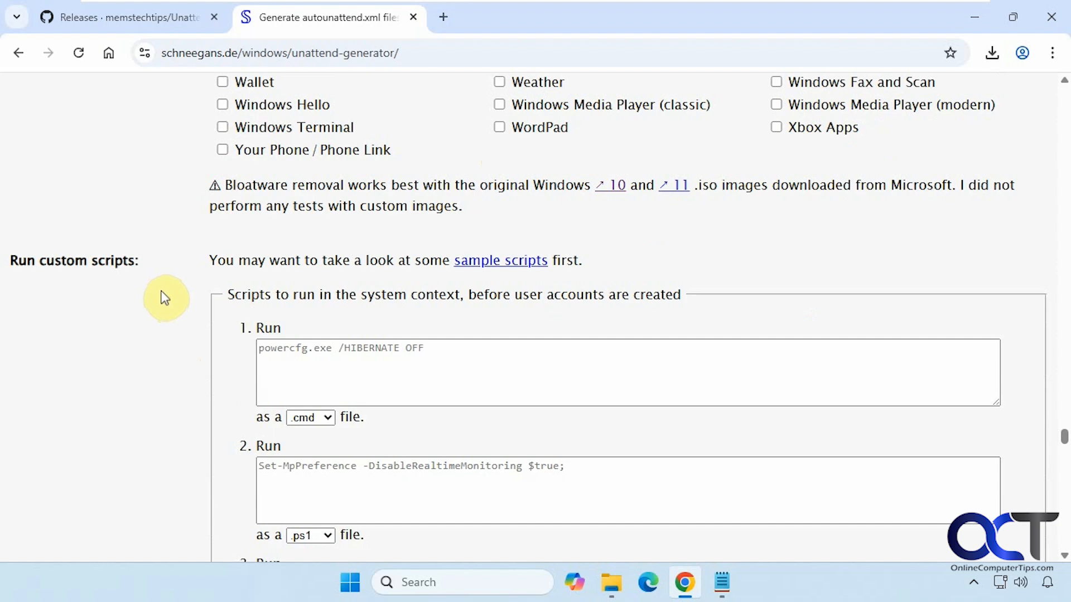
scroll(163, 293, down, 3)
scroll(165, 295, down, 8)
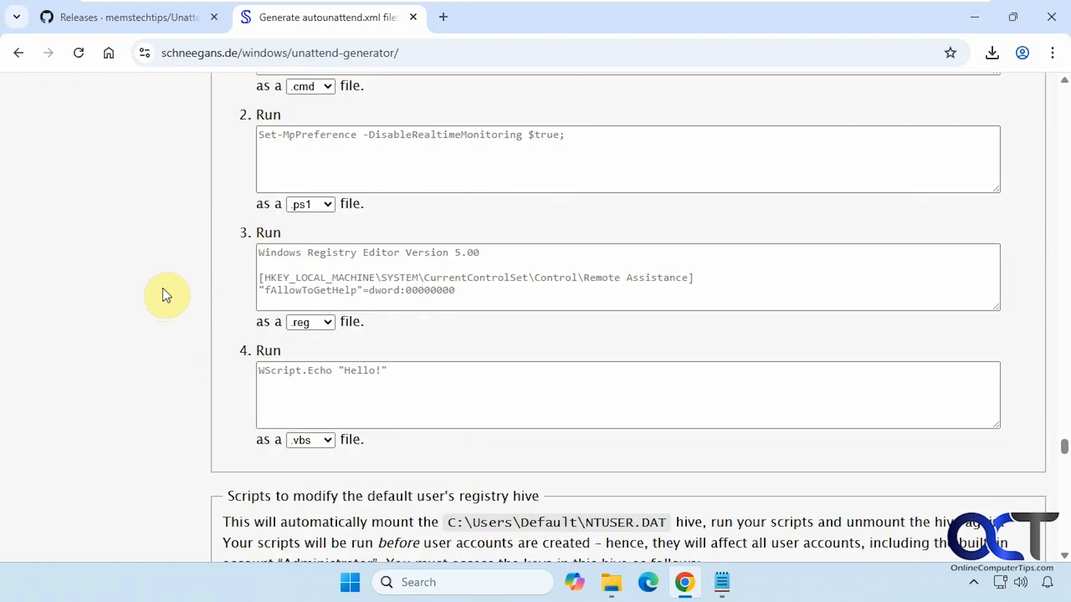
scroll(166, 296, down, 15)
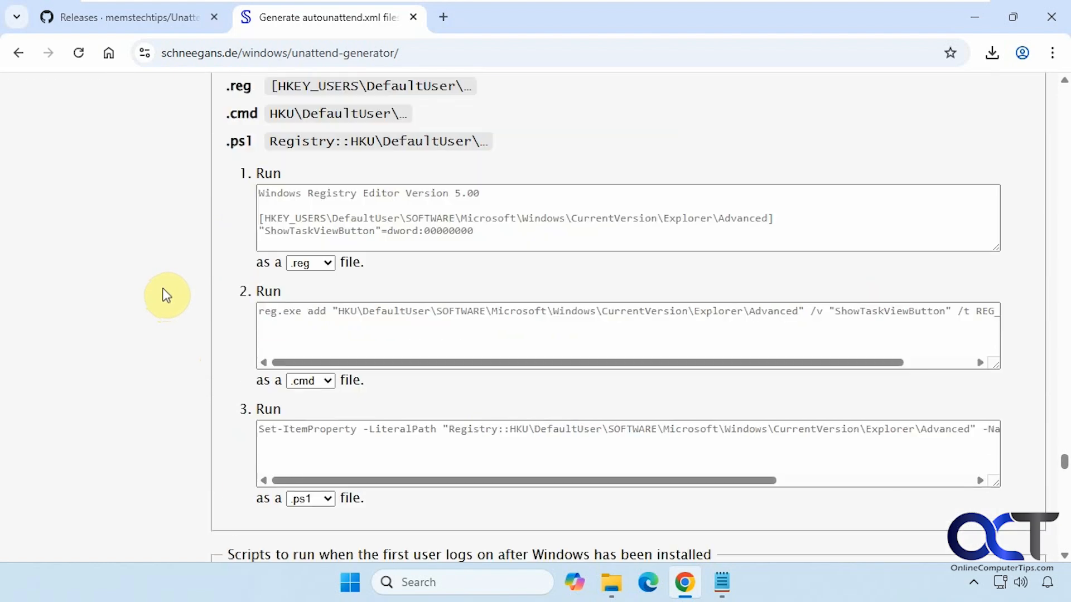
scroll(165, 296, down, 14)
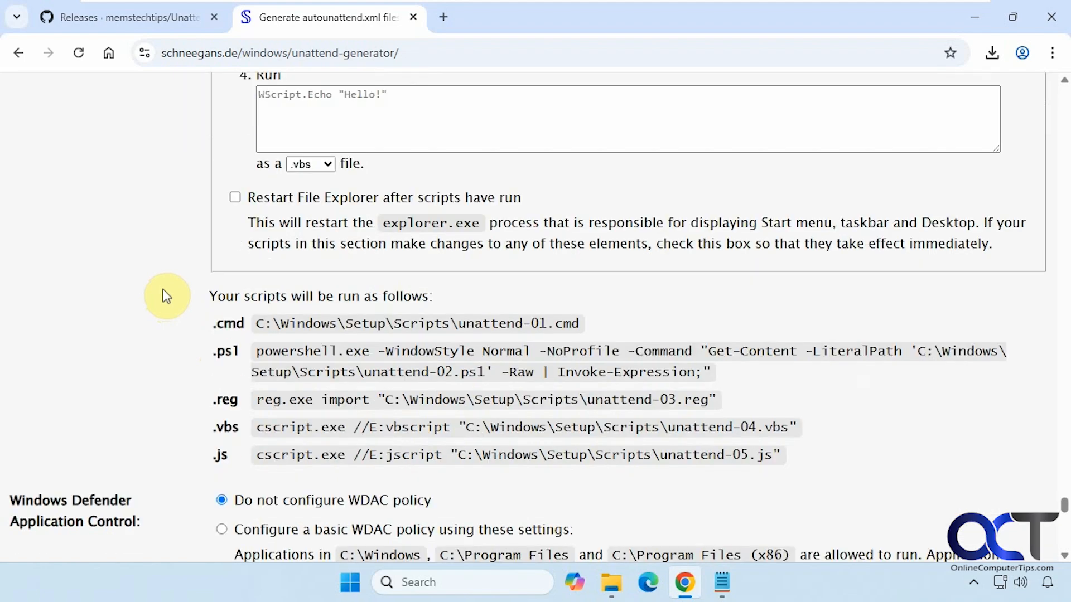
scroll(165, 296, down, 3)
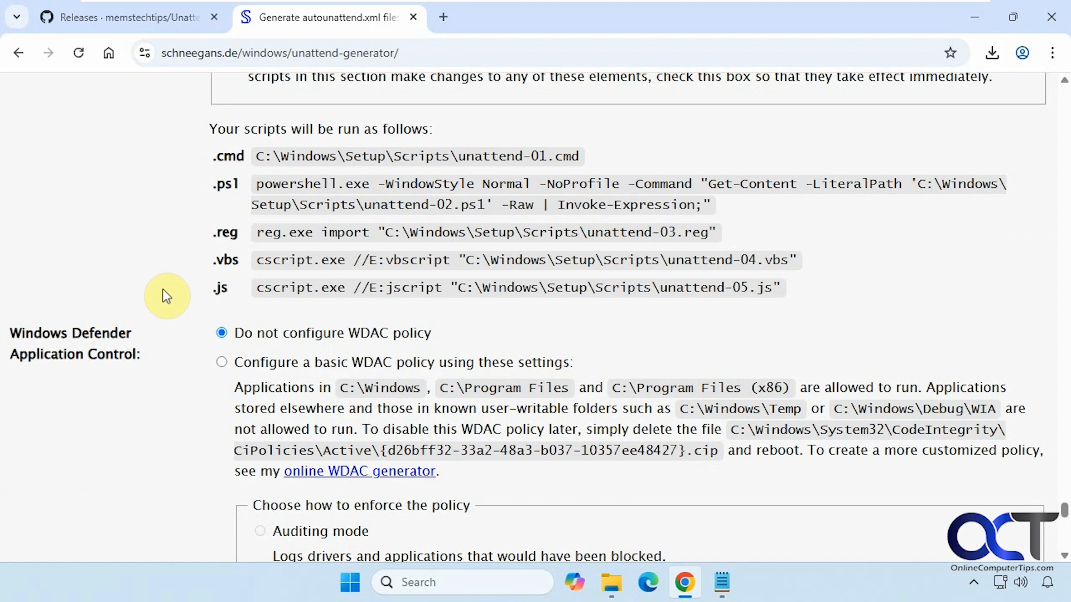
scroll(165, 296, down, 6)
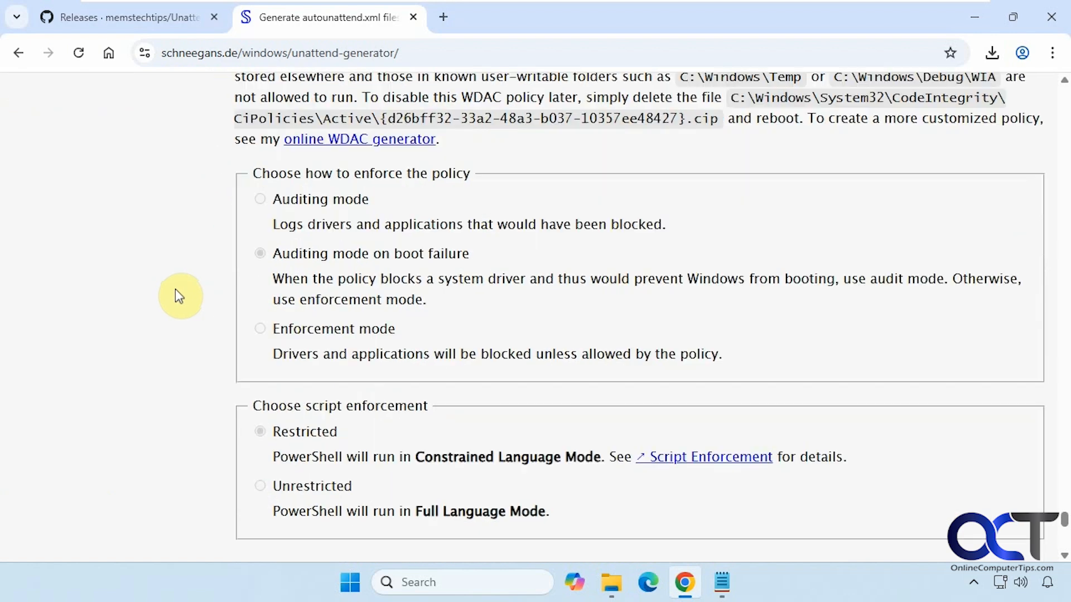
scroll(175, 290, down, 6)
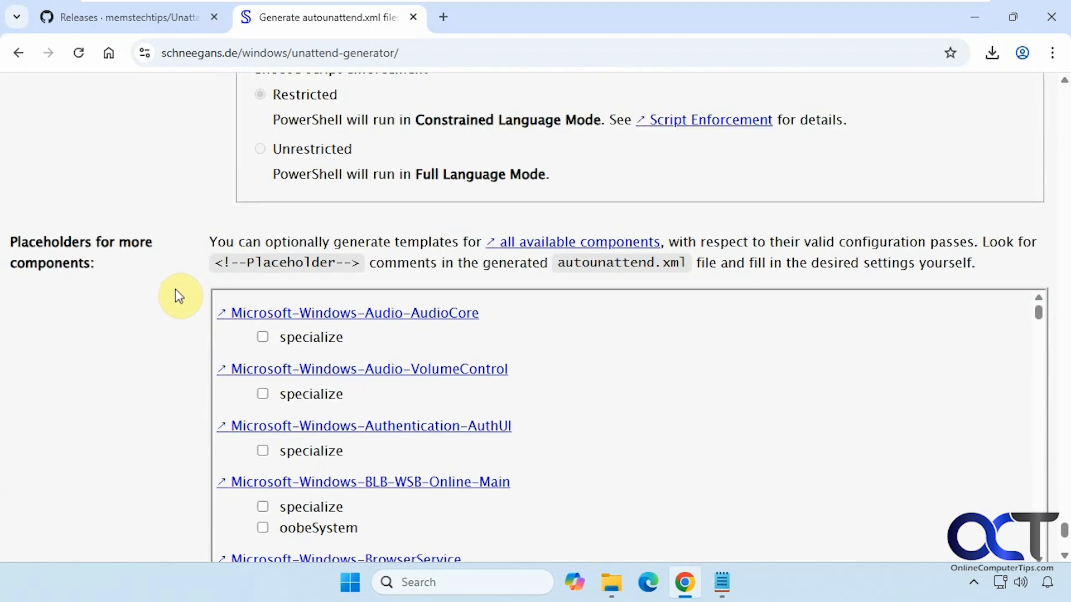
Download the generated autounattend.xml file and move it from Downloads to the Desktop.
scroll(175, 290, down, 5)
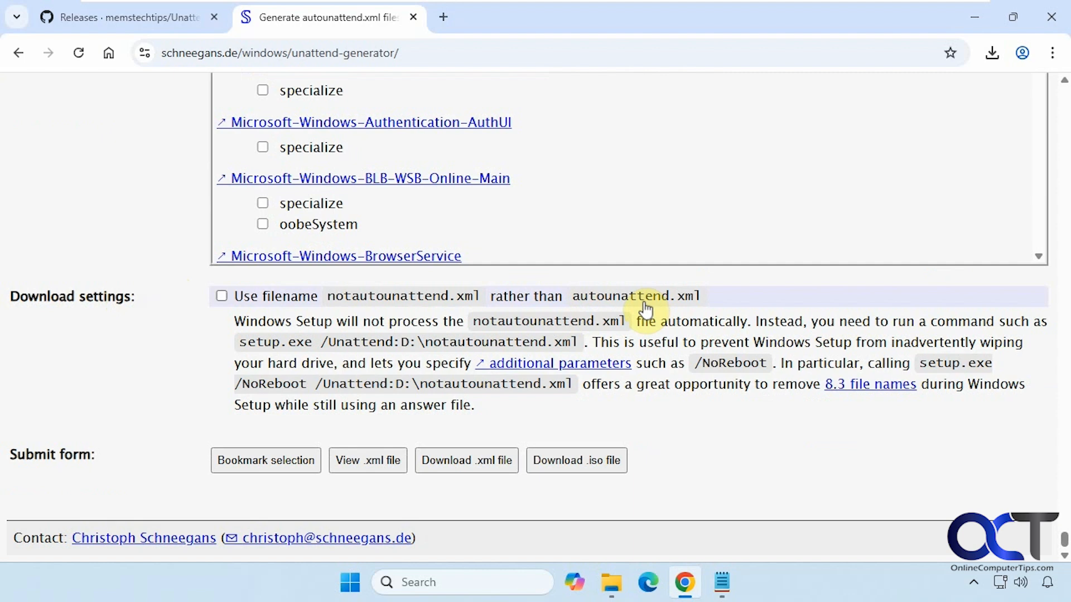
click(476, 463)
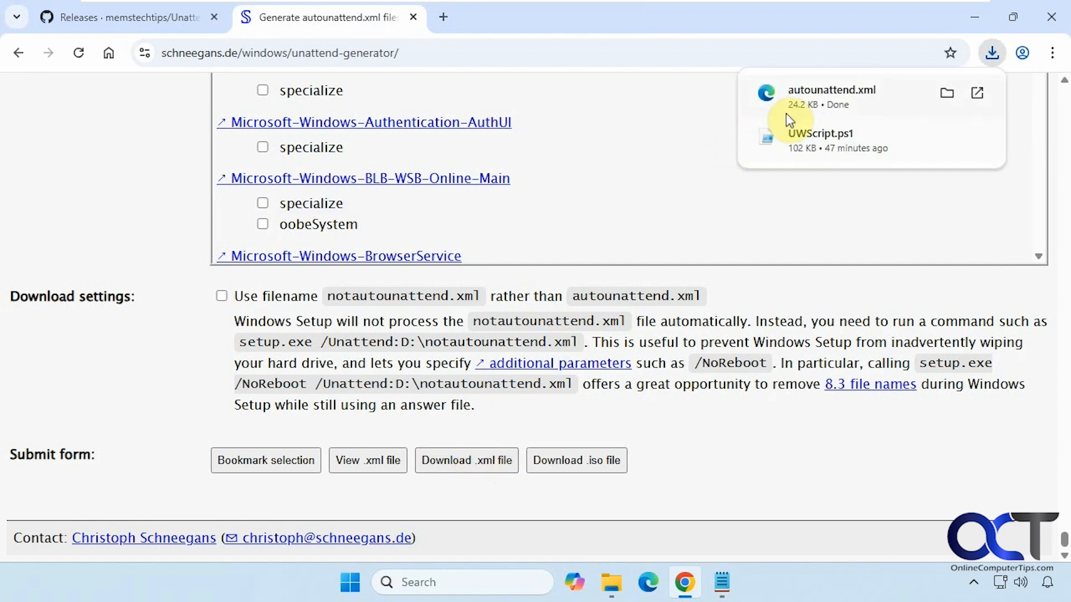
click(951, 92)
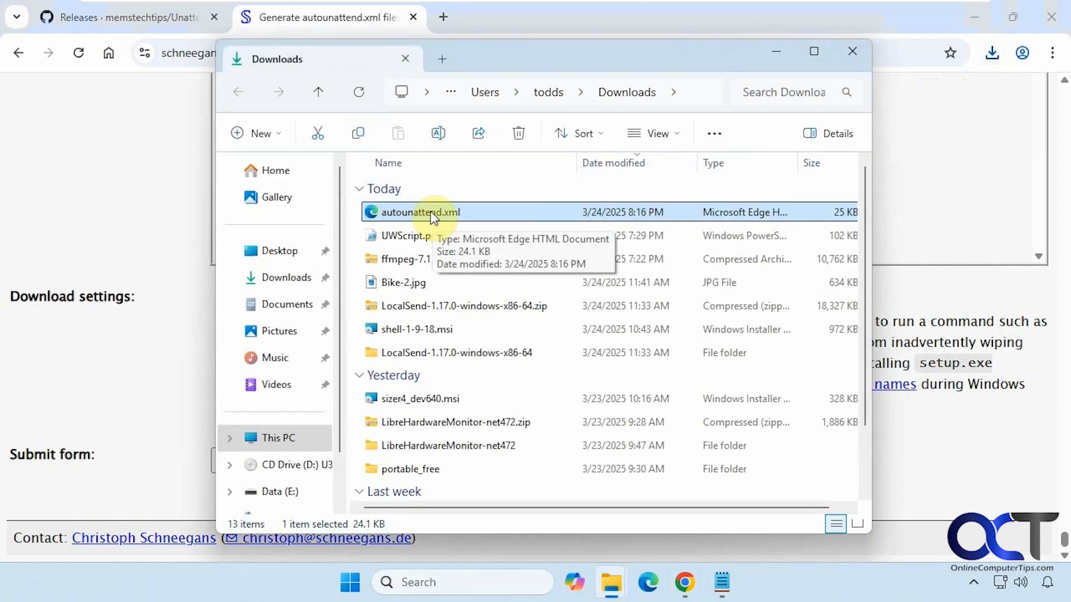
drag(432, 217, 286, 252)
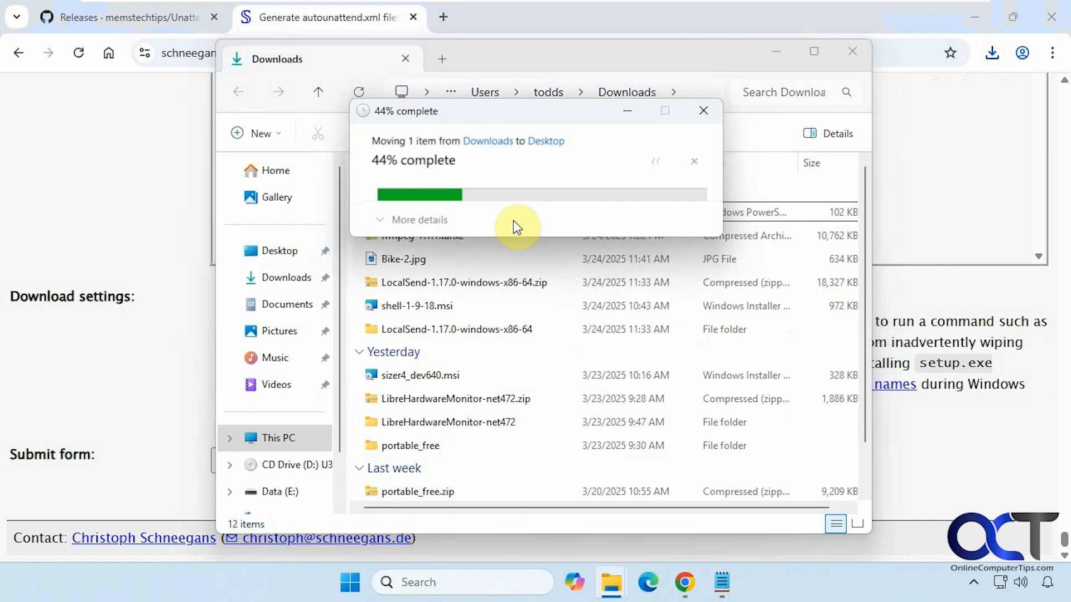
click(852, 52)
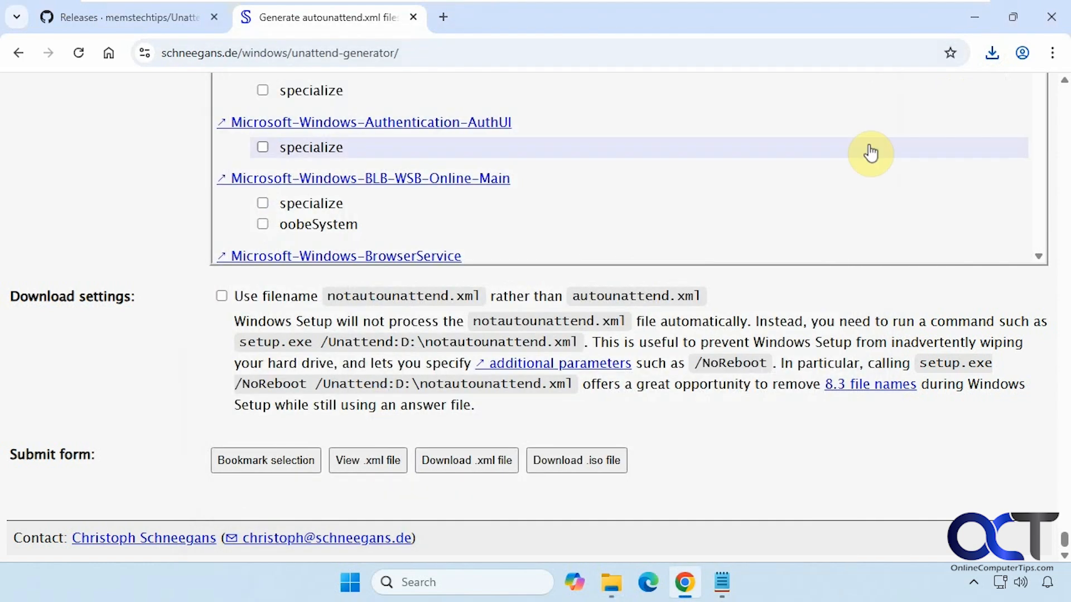
Minimize the browser and the Data (E:) window, and launch Windows PowerShell as administrator.
click(974, 15)
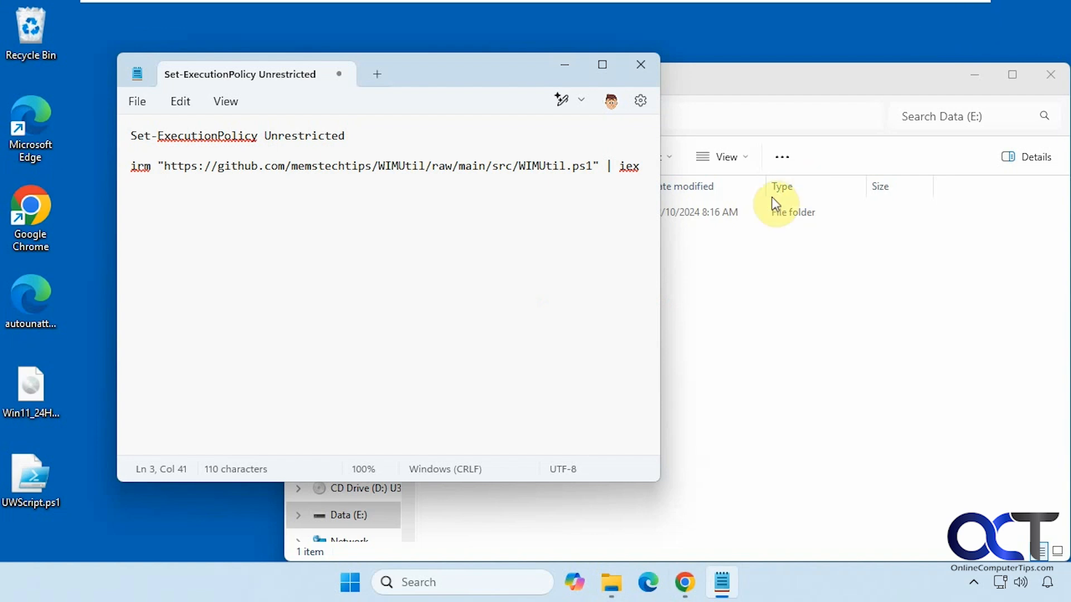
click(974, 78)
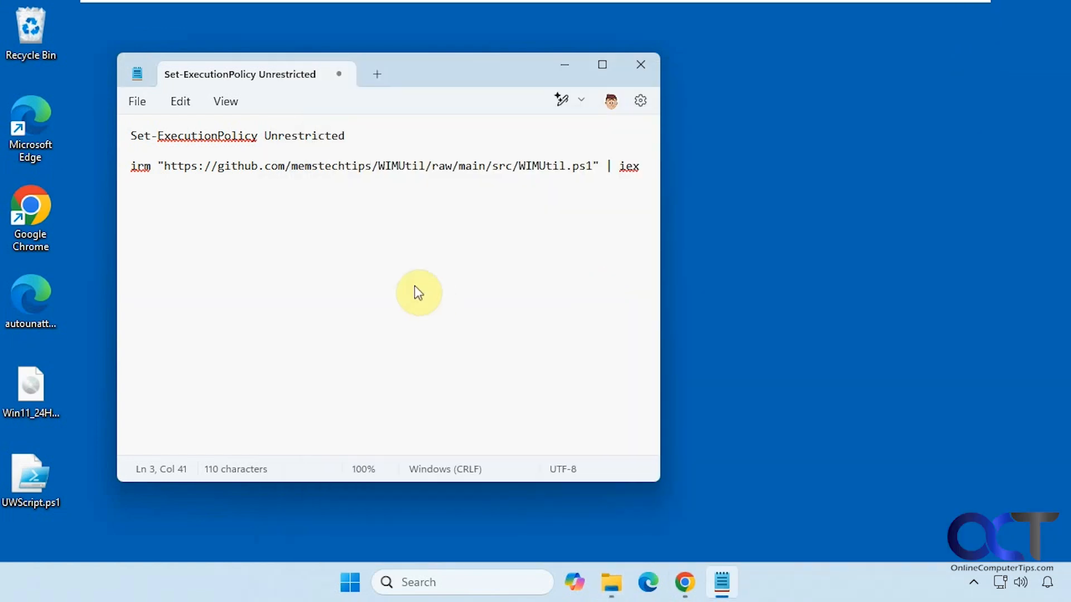
click(430, 582)
text(power)
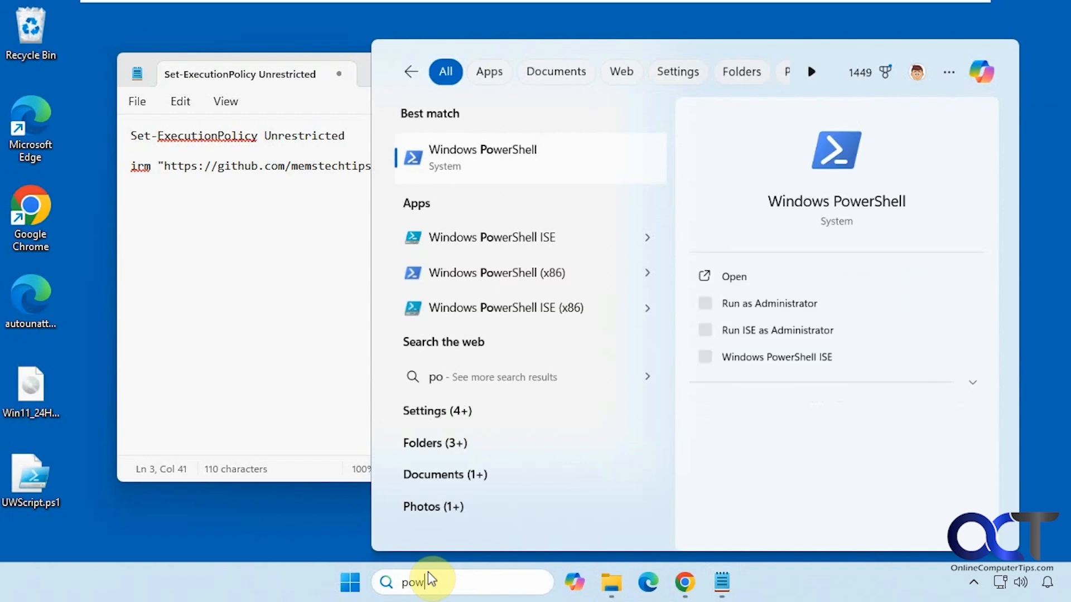
click(779, 305)
click(493, 425)
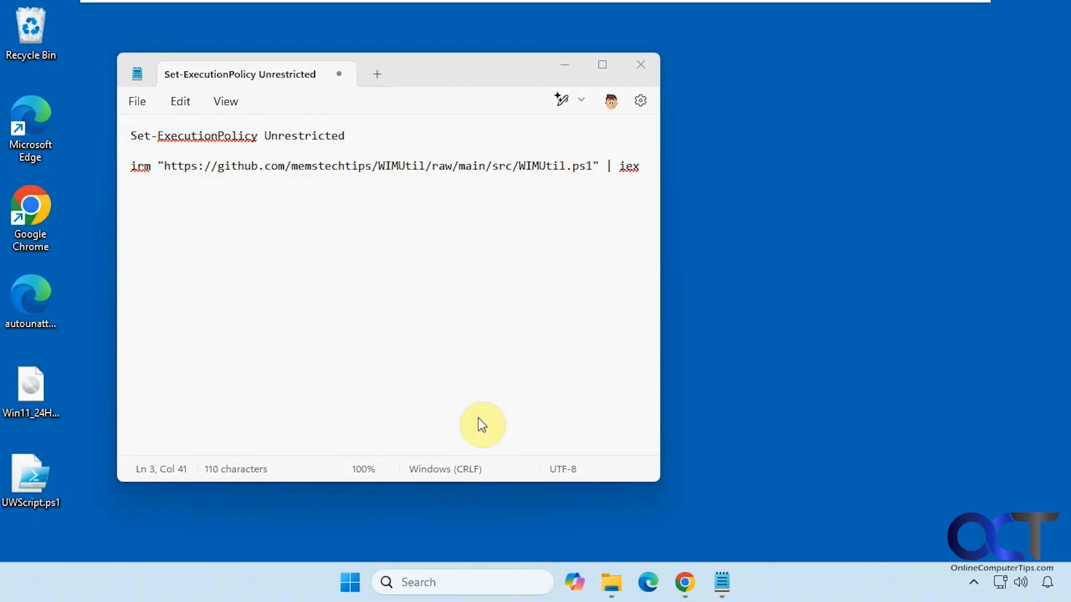
Run the Set-ExecutionPolicy Unrestricted command copied from the notes in PowerShell, answering Yes to All.
click(466, 70)
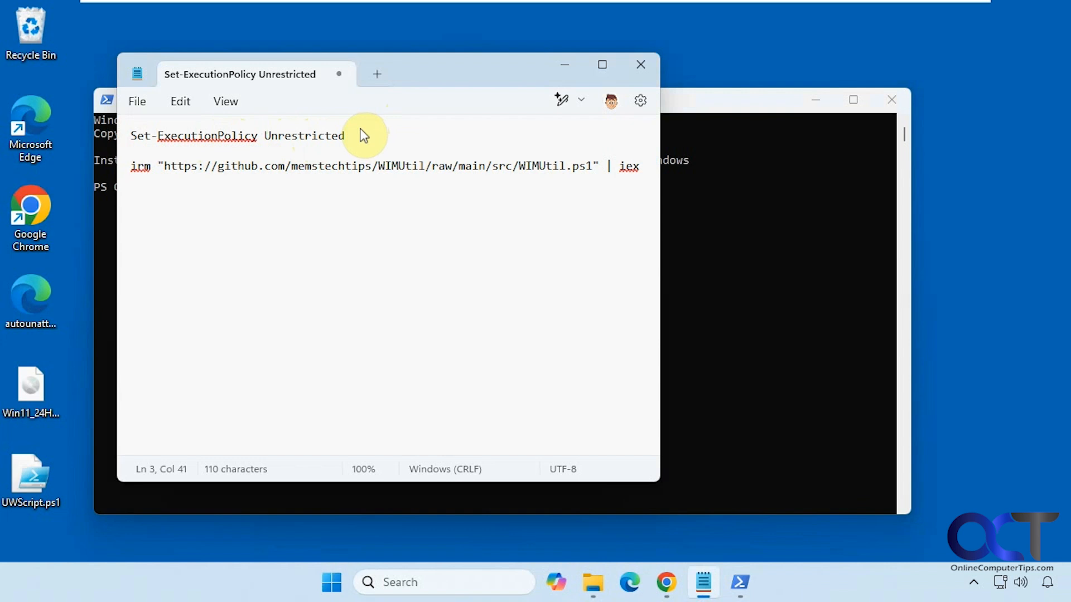
drag(364, 135, 129, 139)
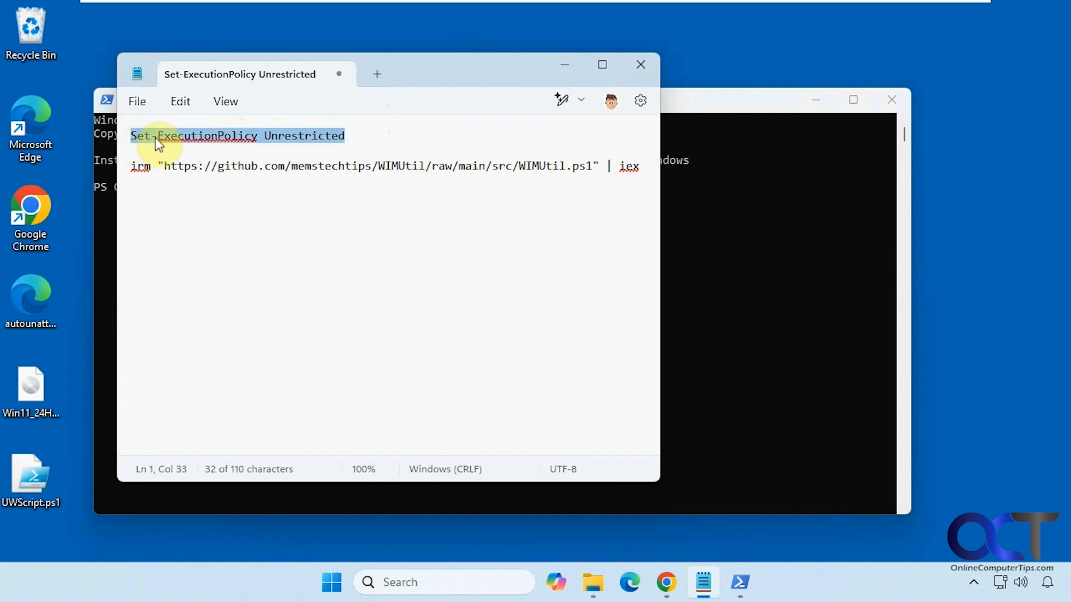
key(ctrl+c)
click(762, 270)
right_click(446, 243)
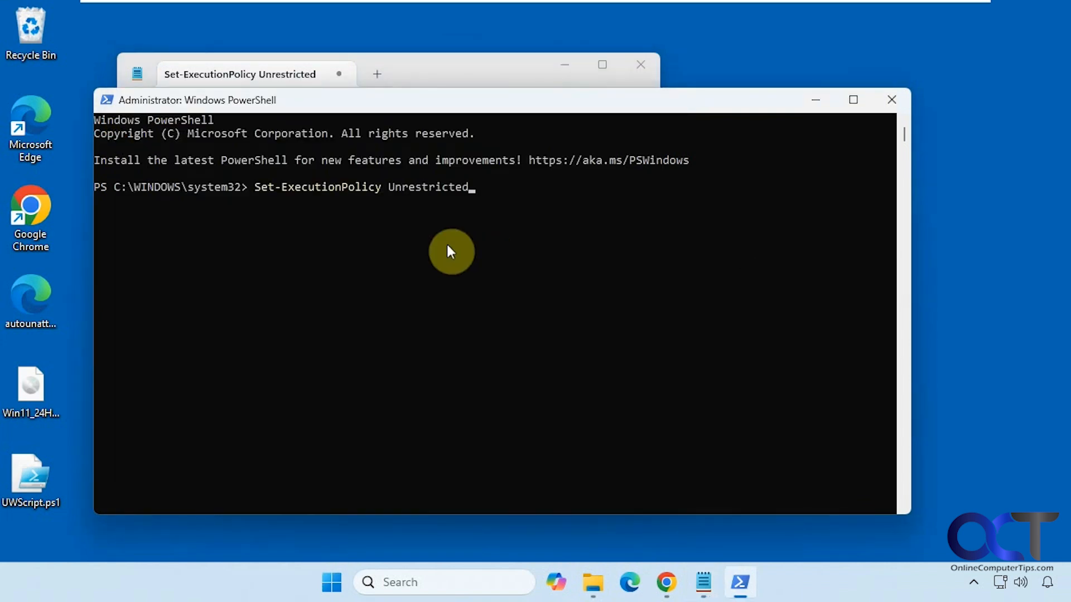
key(Return)
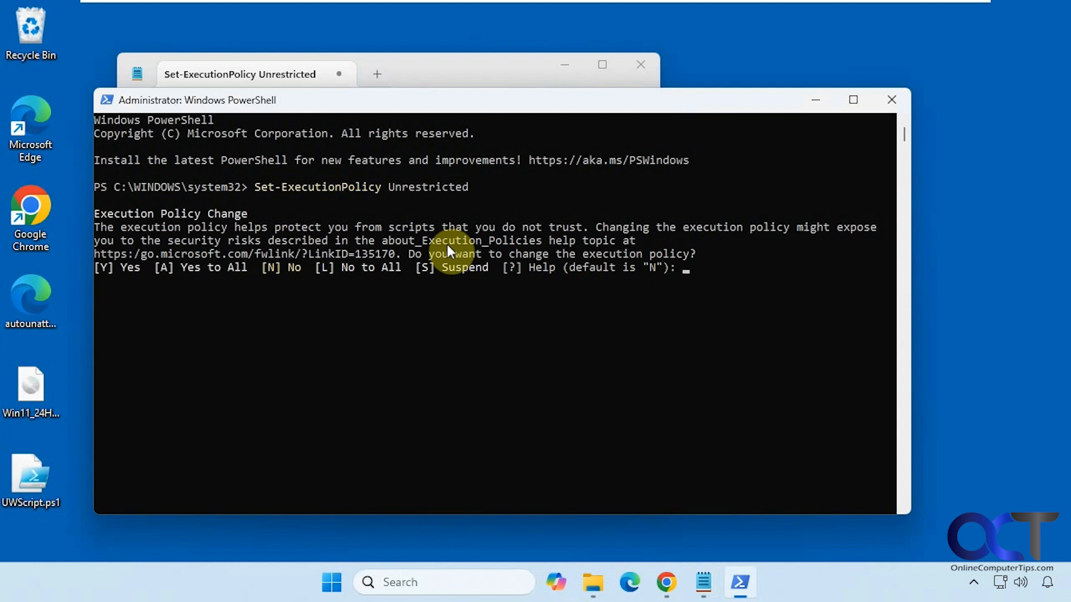
text(a)
key(Return)
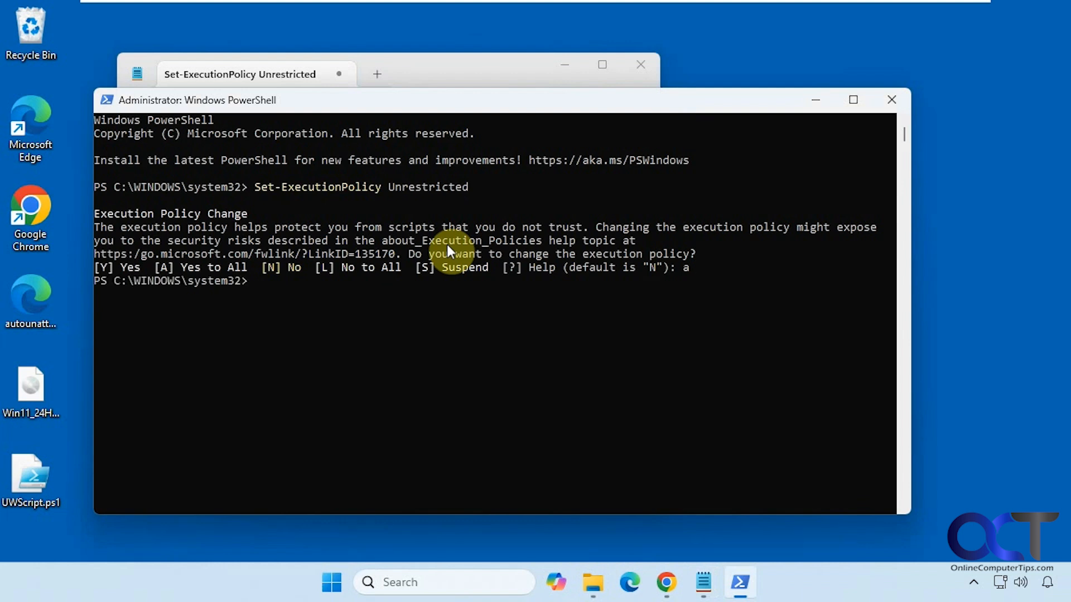
click(497, 78)
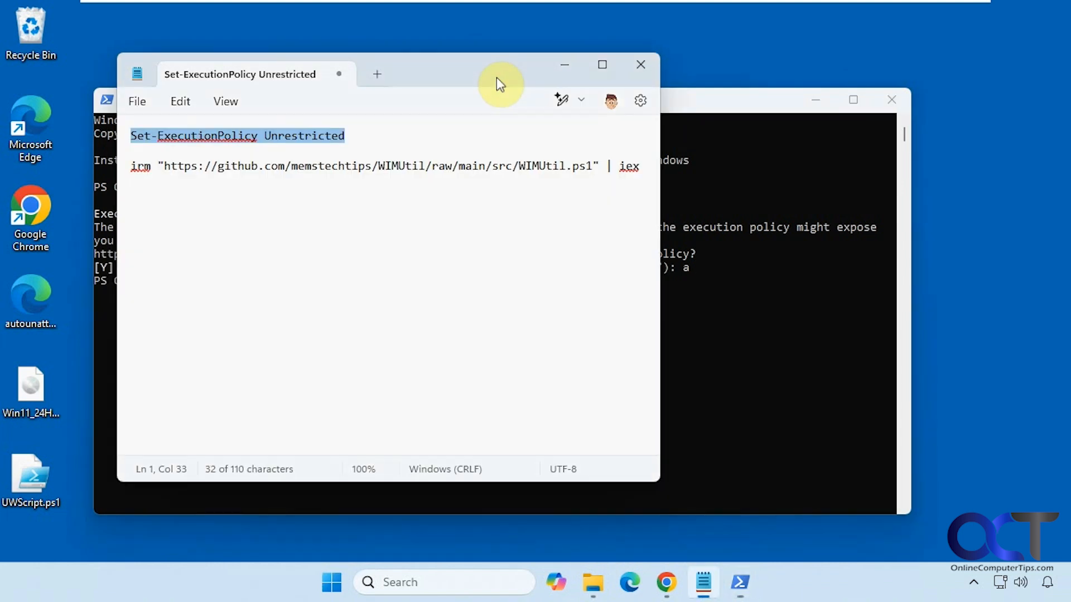
drag(637, 165, 120, 165)
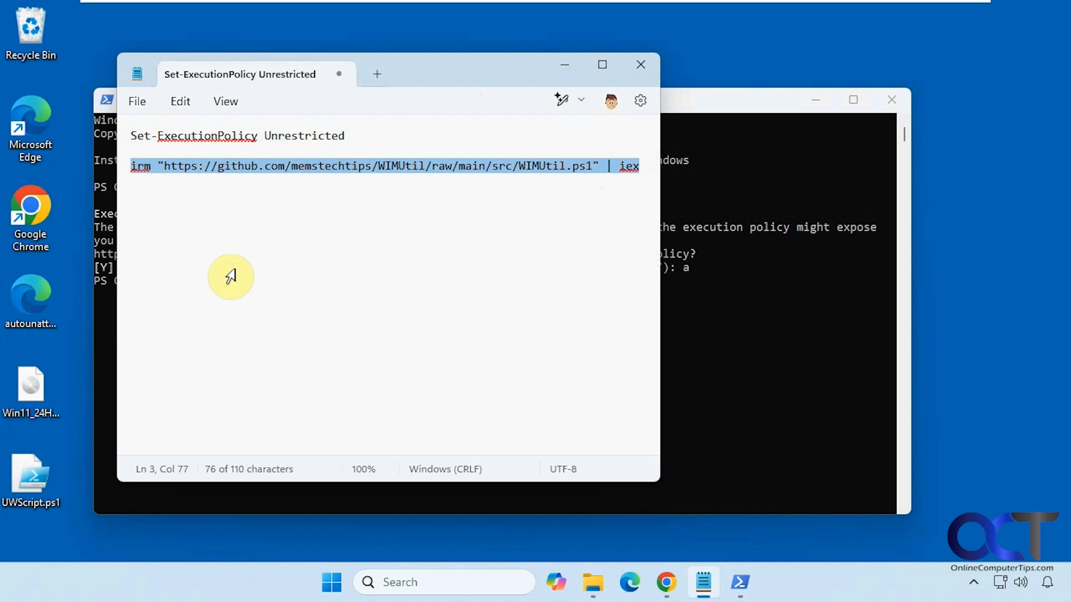
click(669, 357)
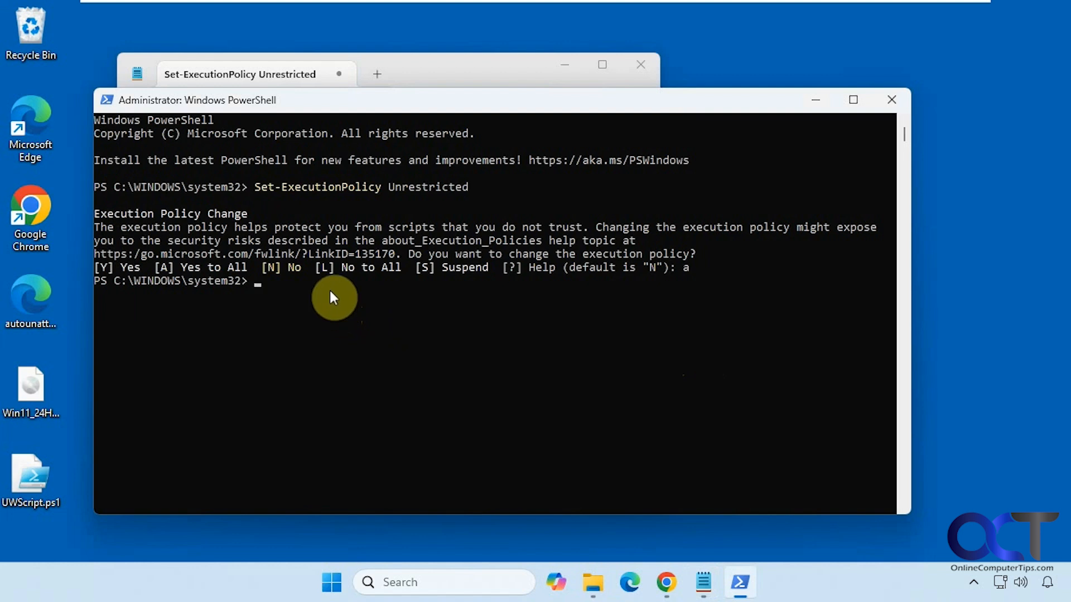
key(ctrl+v)
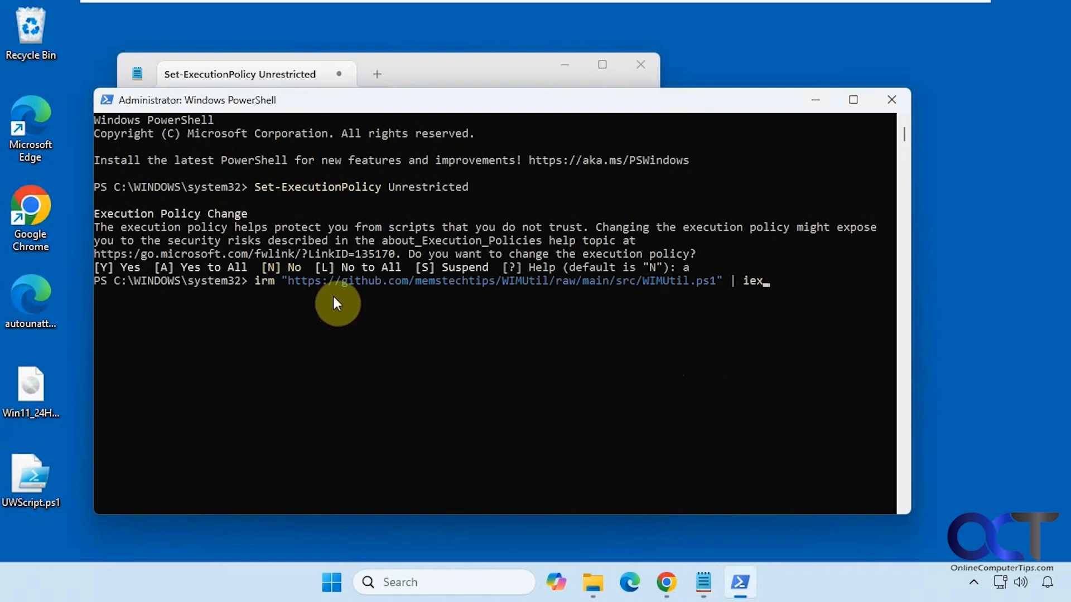
key(Return)
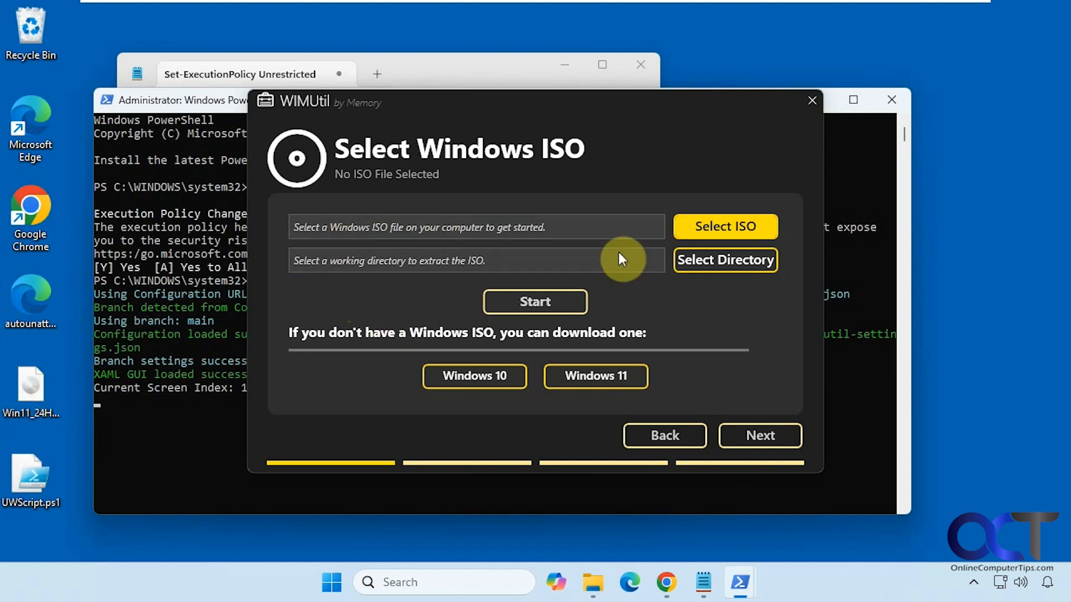
Select Win11_24H2_English_x64.iso from the Desktop as the source Windows ISO.
click(725, 228)
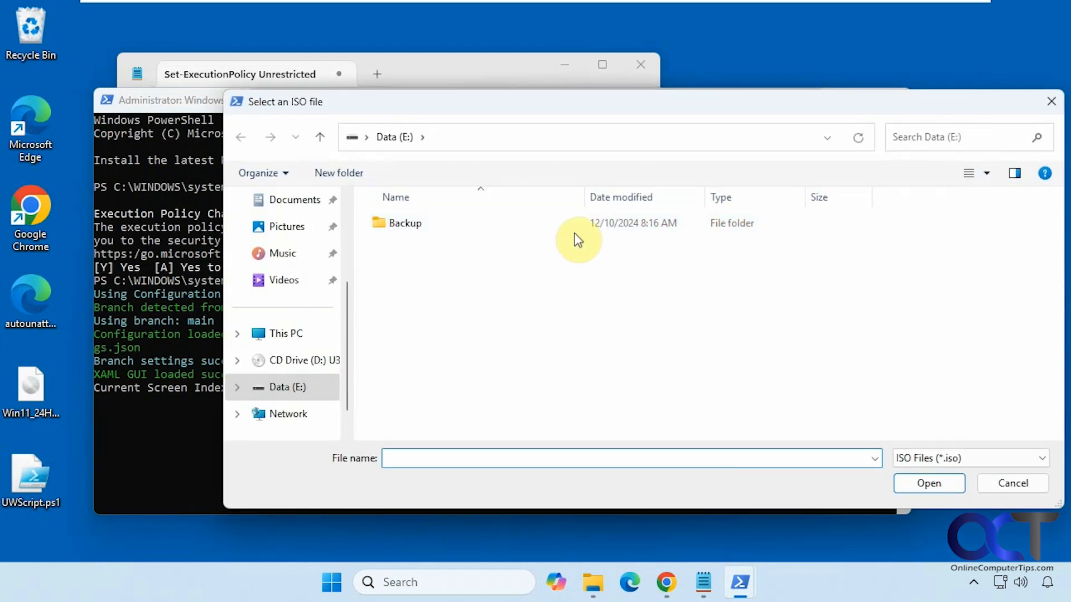
scroll(301, 290, up, 5)
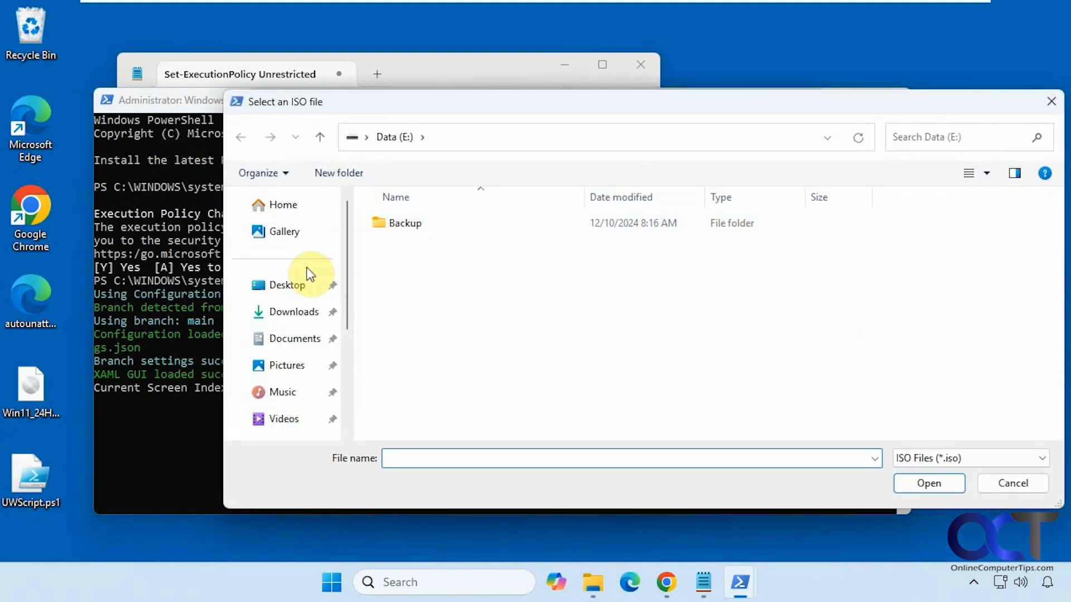
click(291, 288)
double_click(412, 223)
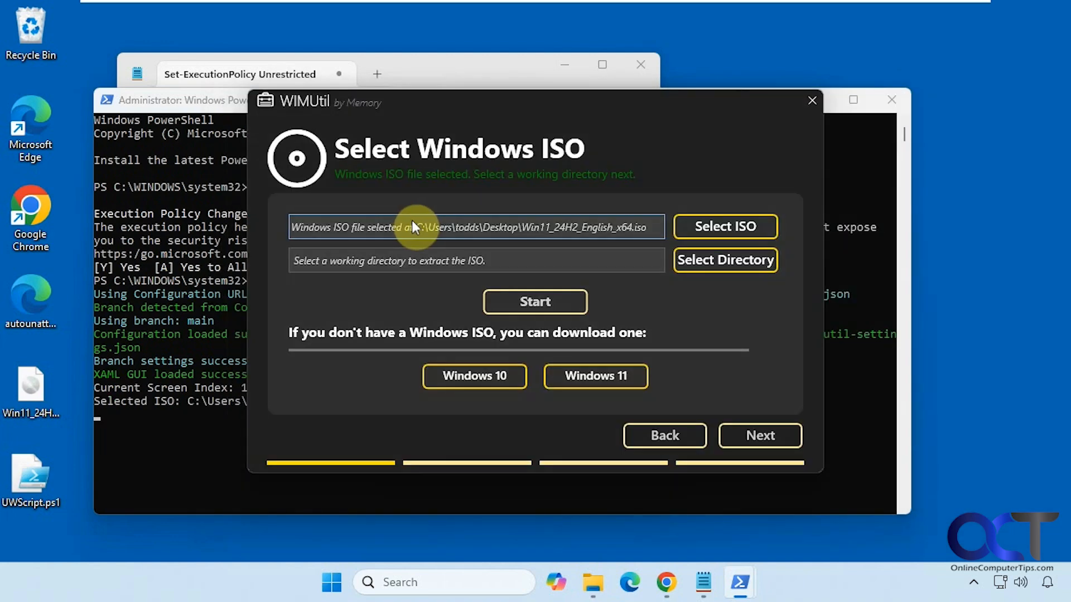
Choose the Data (E:) drive for the working directory and extract the ISO's files there, dismissing the AutoPlay notification.
click(714, 259)
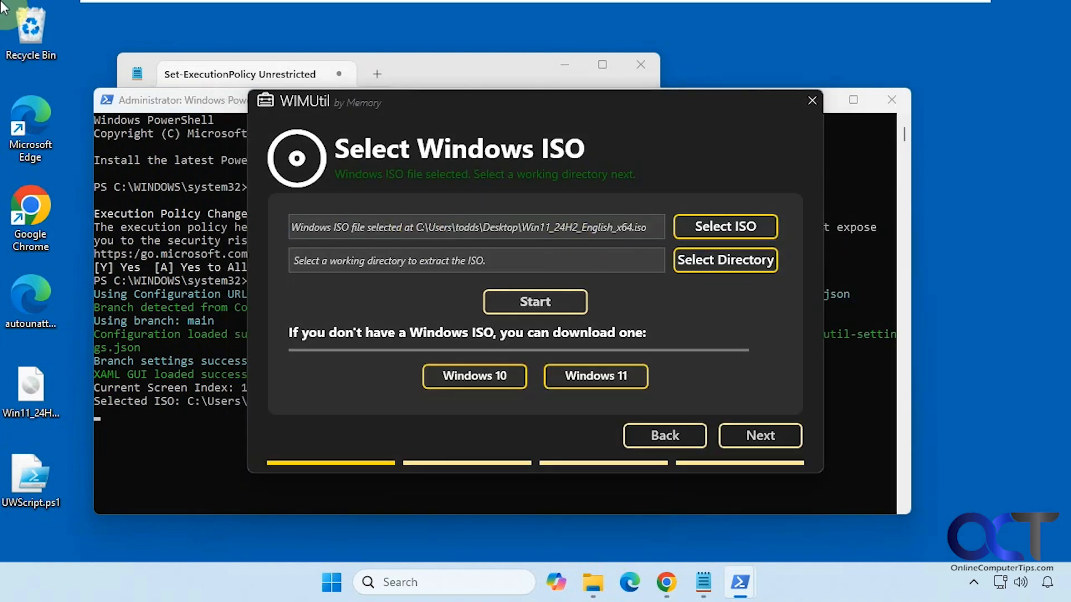
double_click(467, 444)
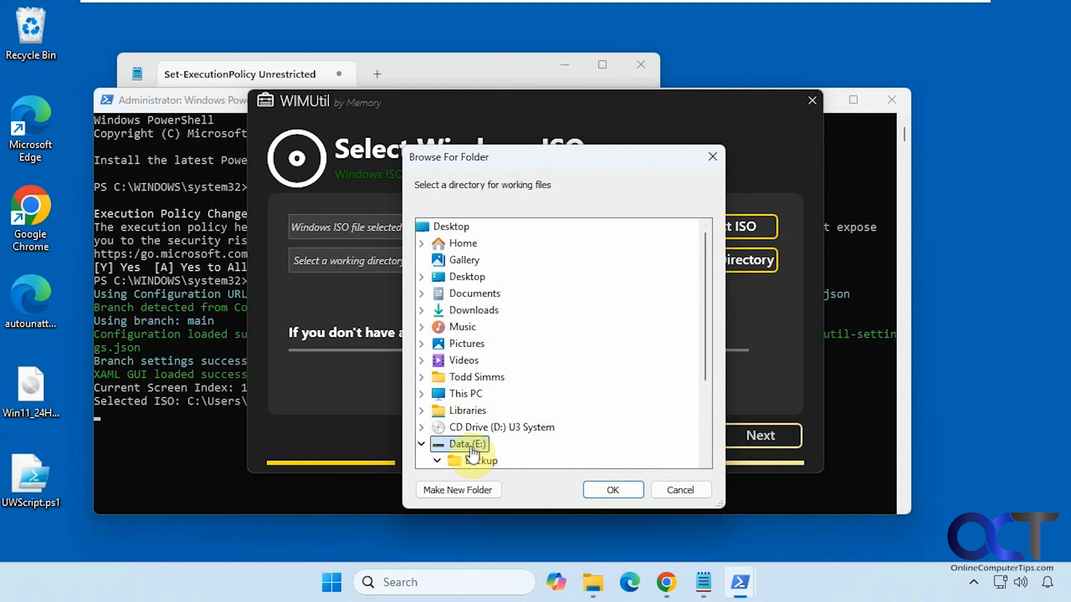
click(600, 491)
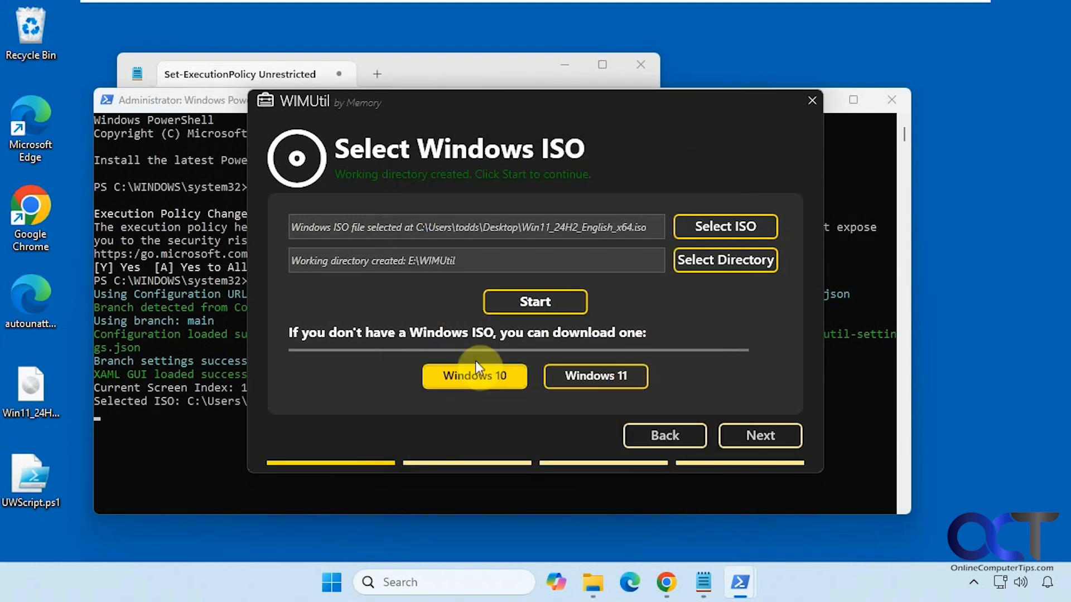
click(537, 306)
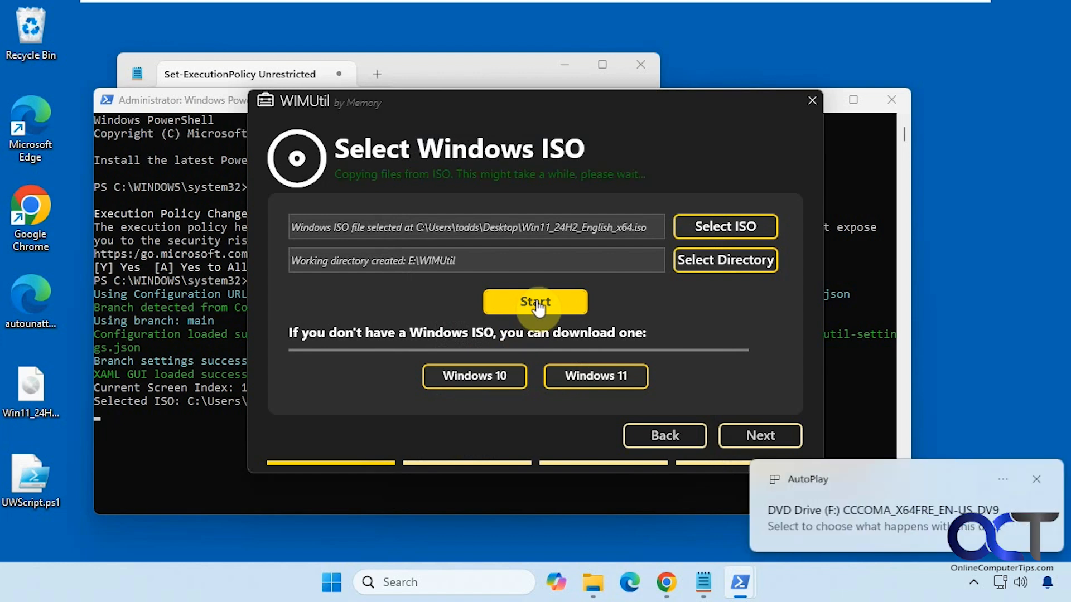
click(1033, 479)
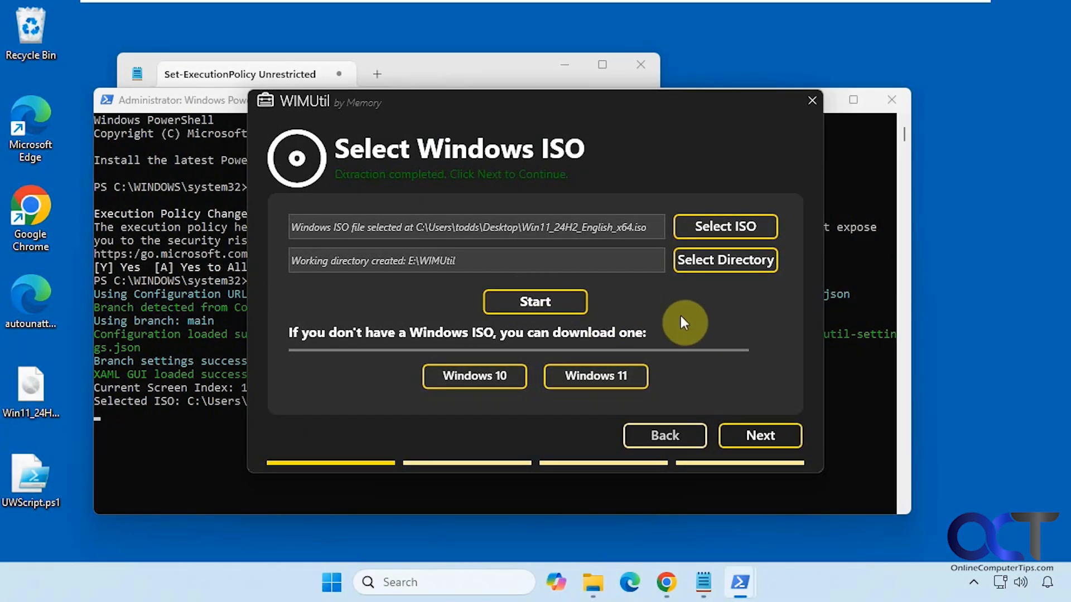
Add autounattend.xml from the Desktop as the answer file and continue past the drivers page without adding any drivers.
click(759, 436)
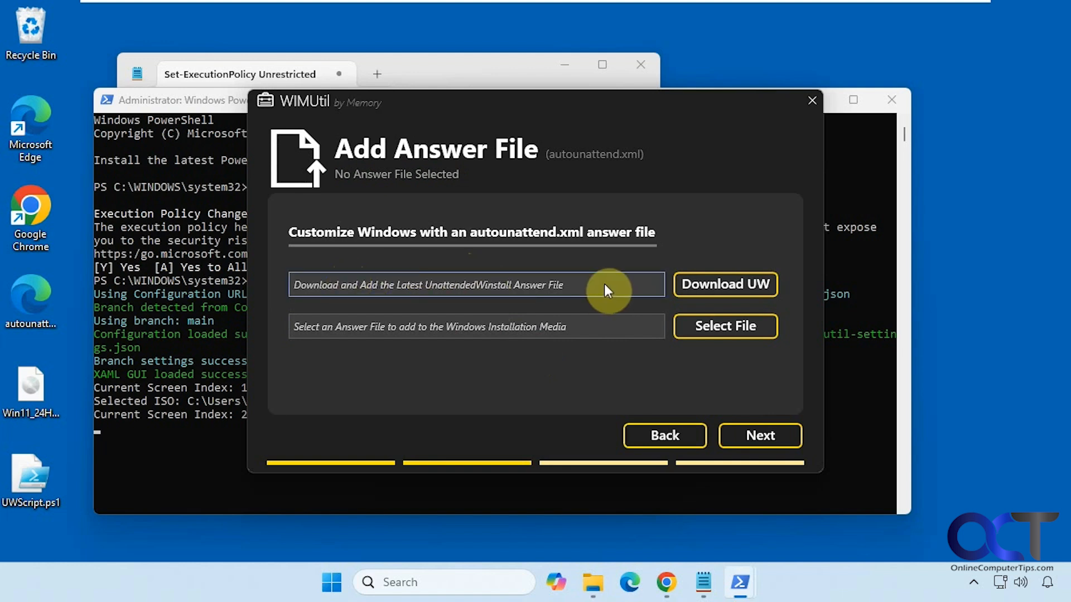
click(733, 340)
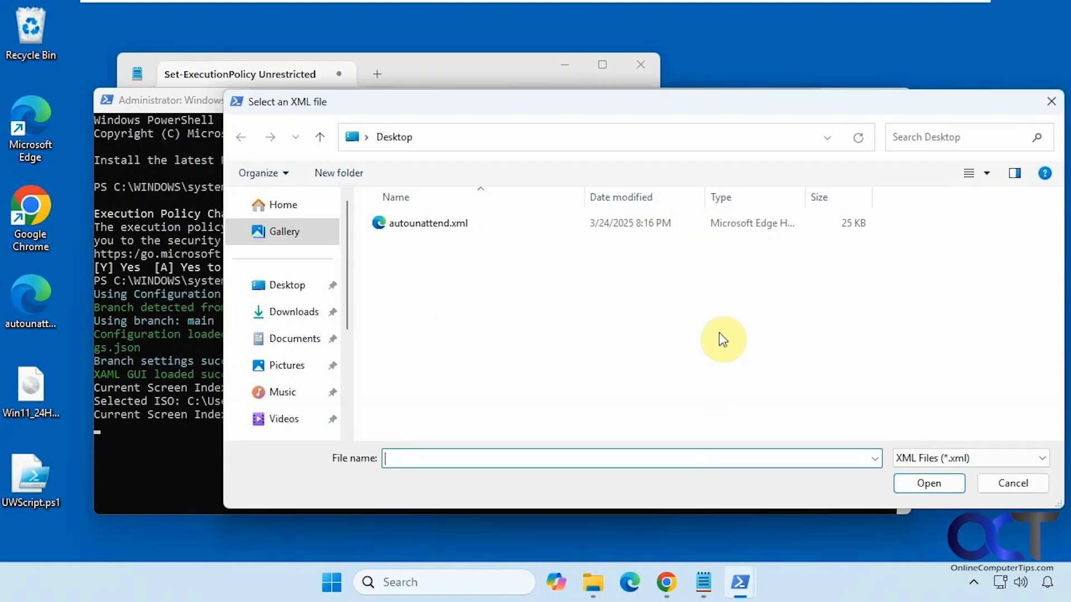
double_click(423, 225)
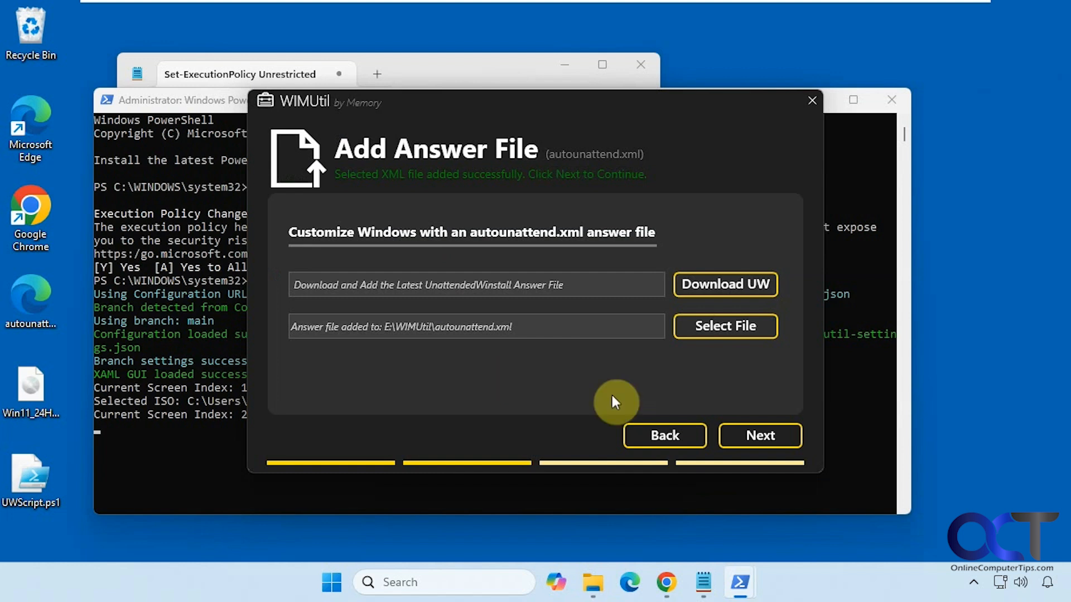
click(758, 436)
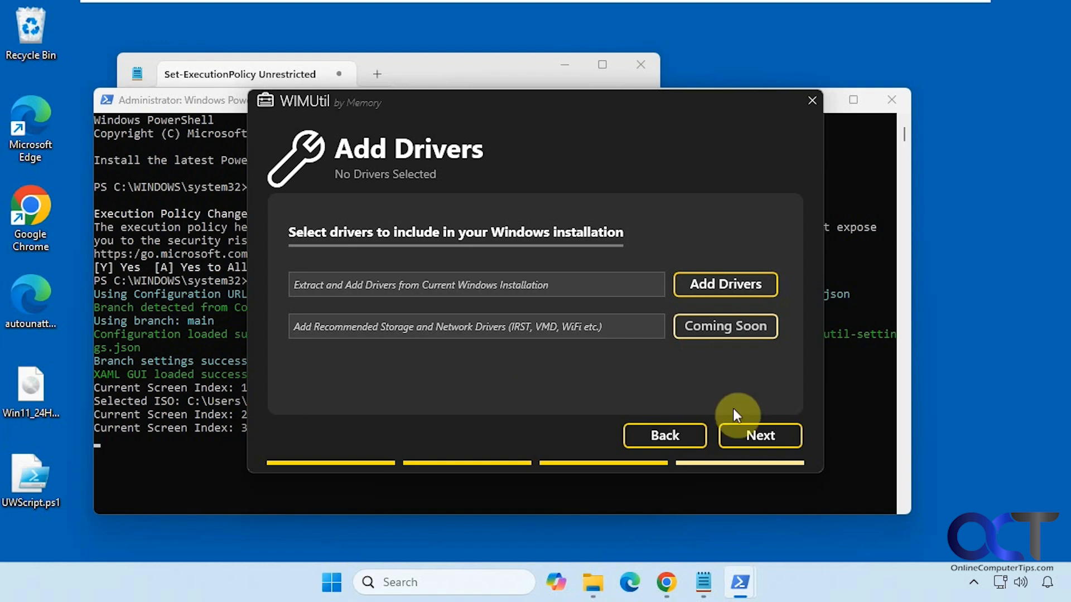
click(755, 436)
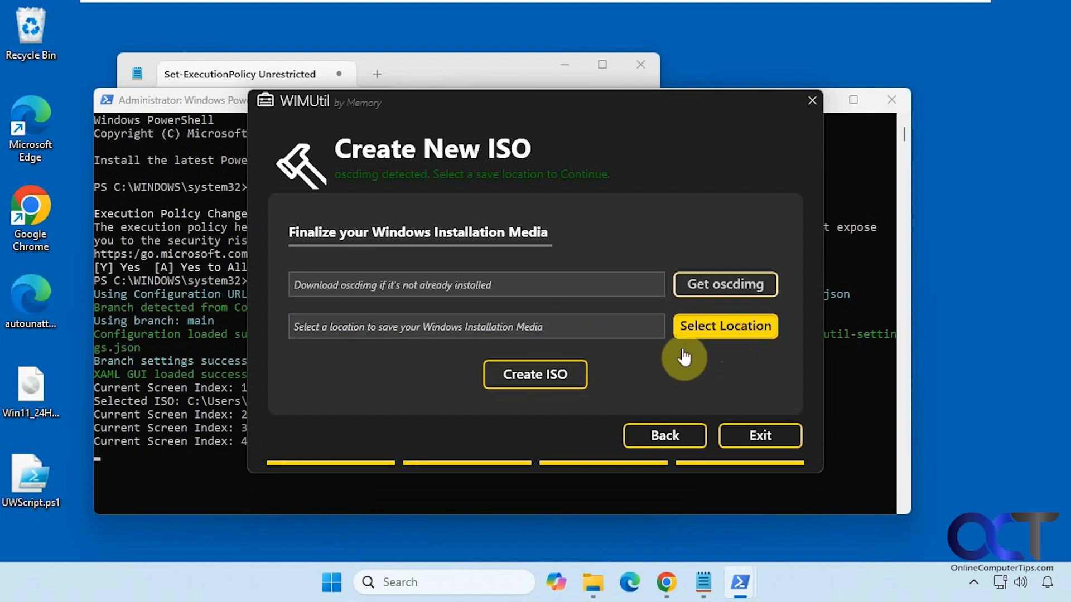
Set the output location to Custom11.iso on the Data (E:) drive and create the new ISO.
click(701, 324)
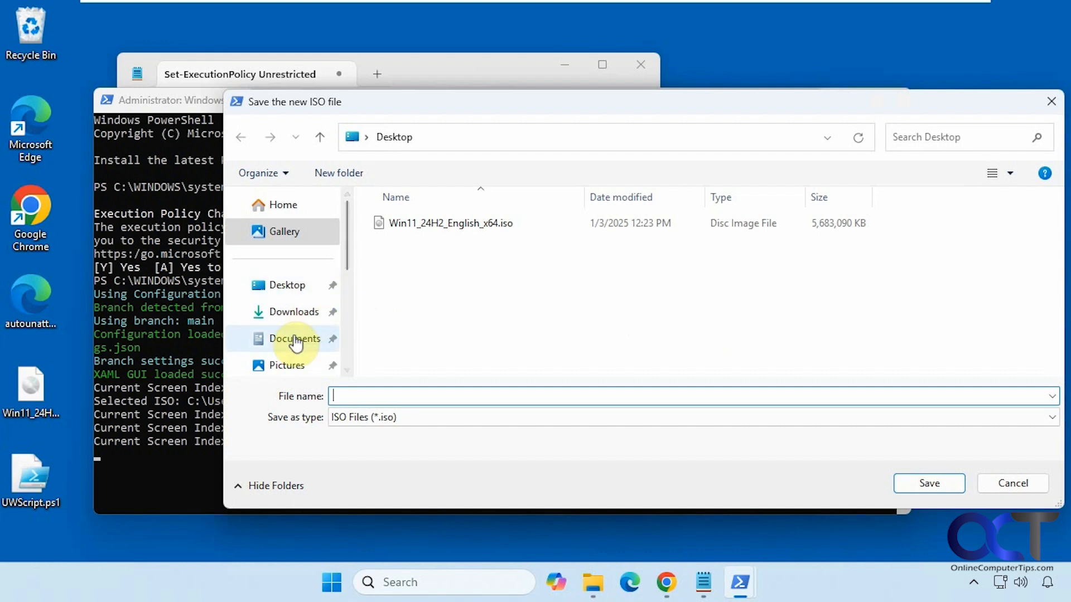
scroll(296, 309, down, 6)
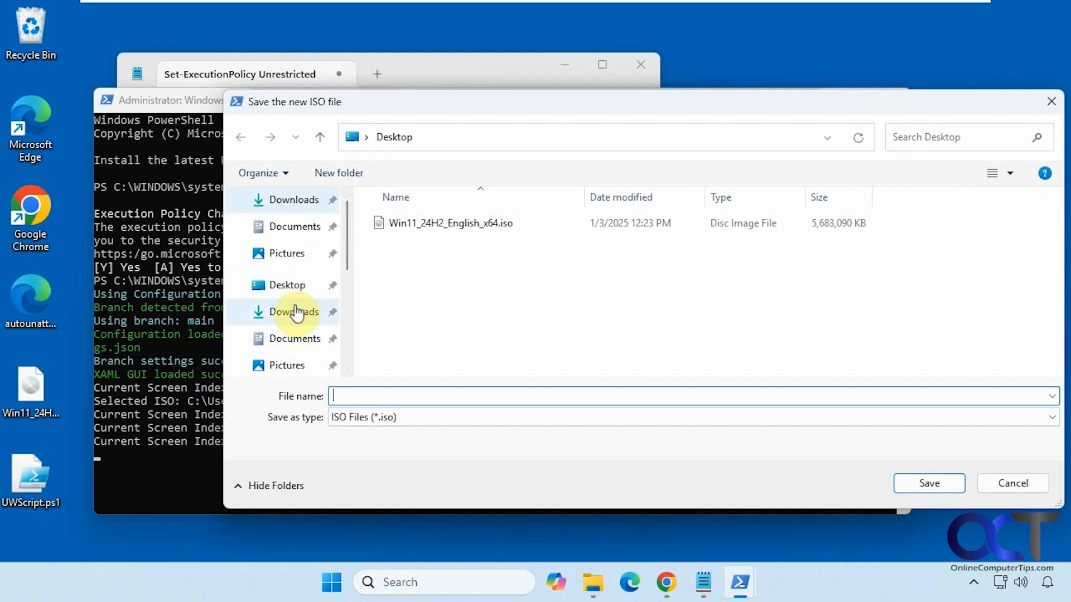
scroll(296, 317, down, 1)
click(295, 310)
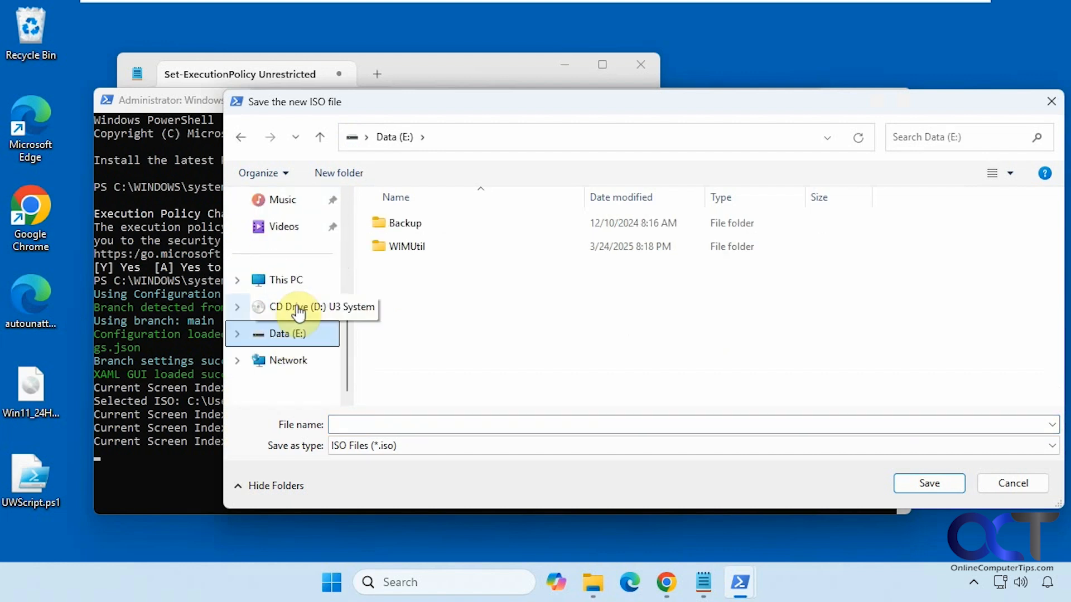
click(697, 426)
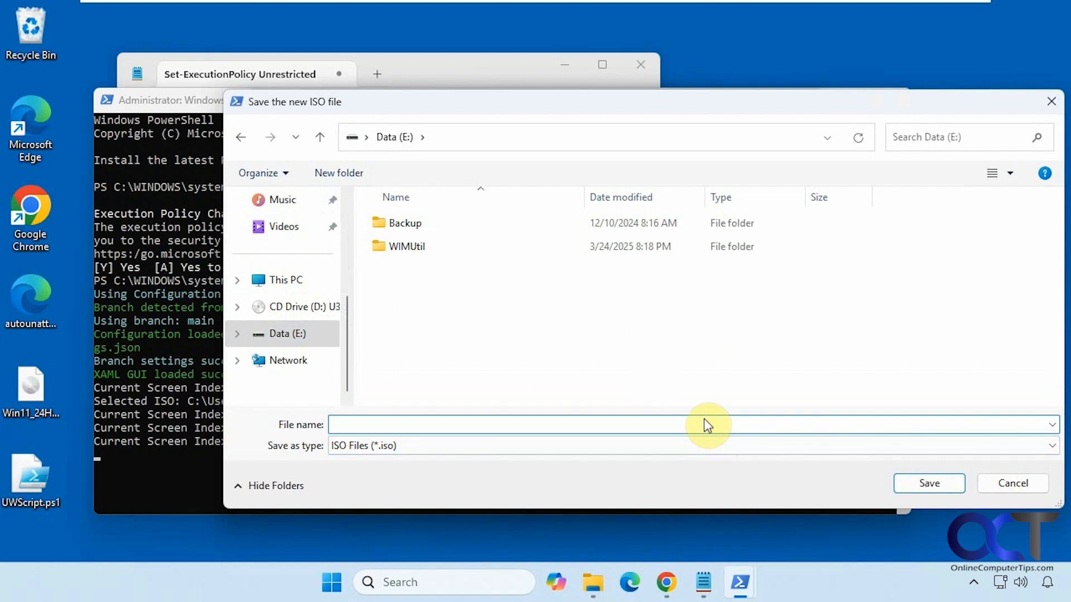
text(Custom)
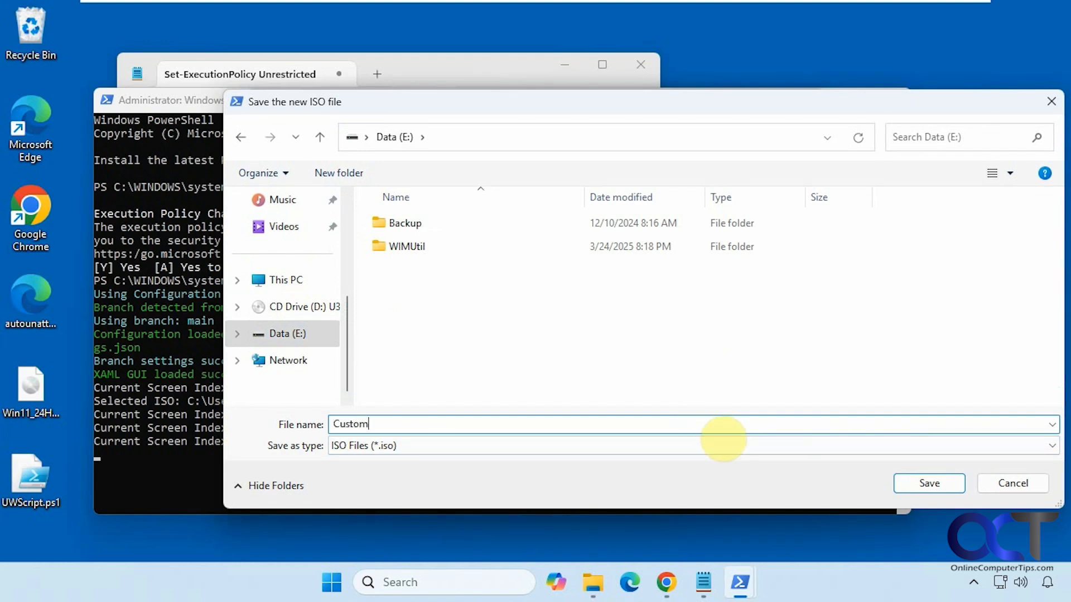
text(11)
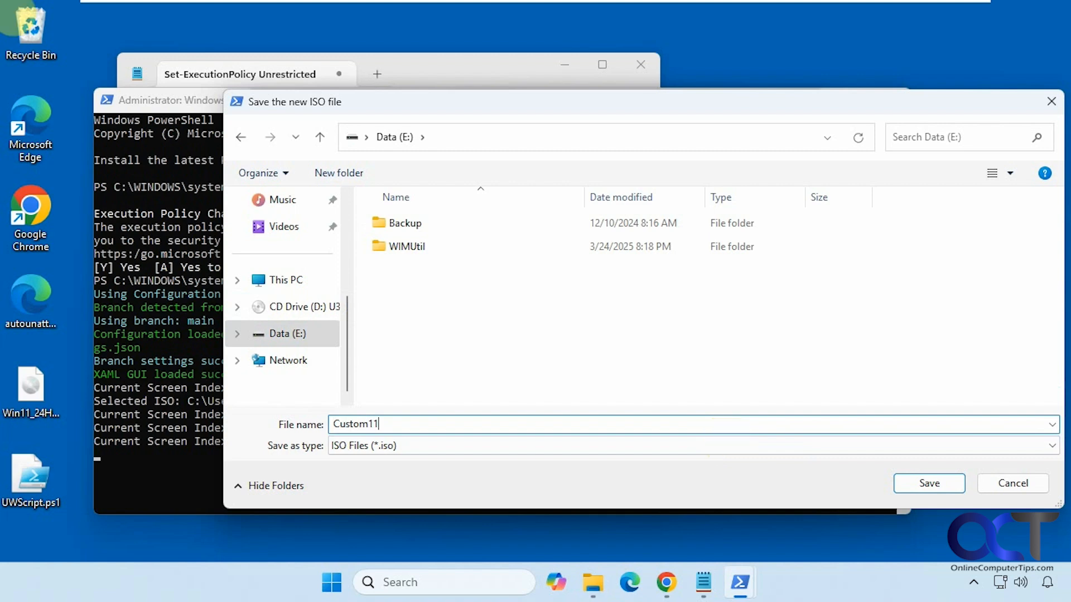
click(930, 484)
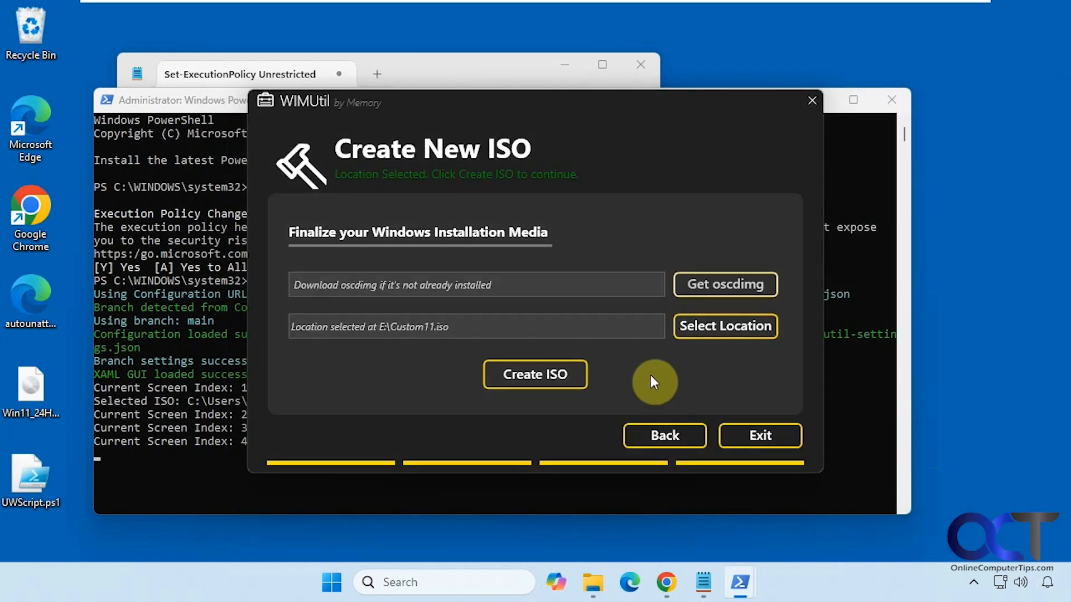
click(543, 379)
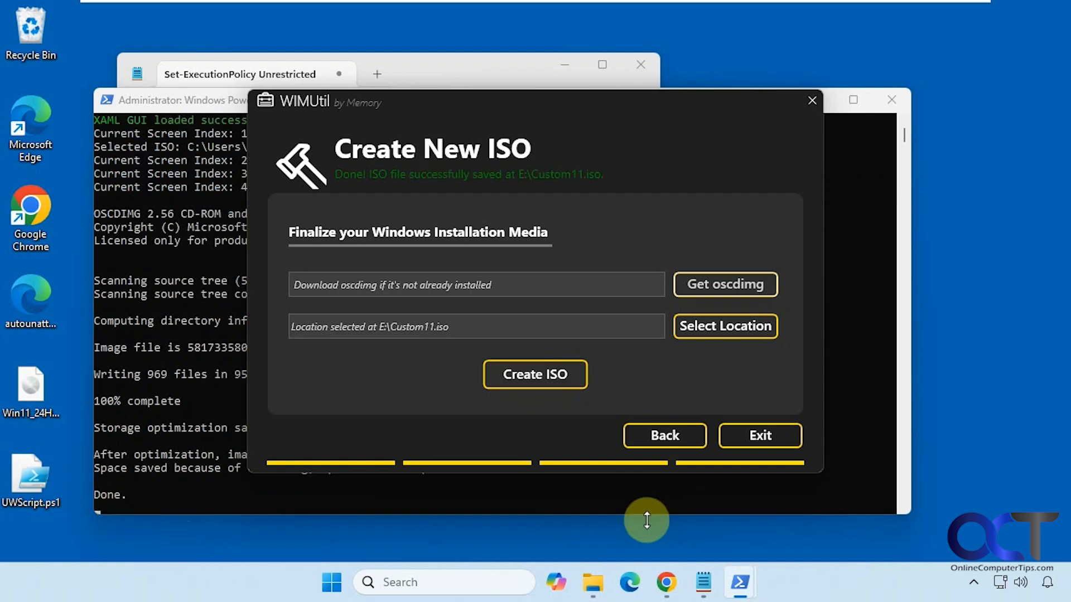
Switch to the File Explorer window for Data (E:) and check the Custom11.iso file.
click(593, 583)
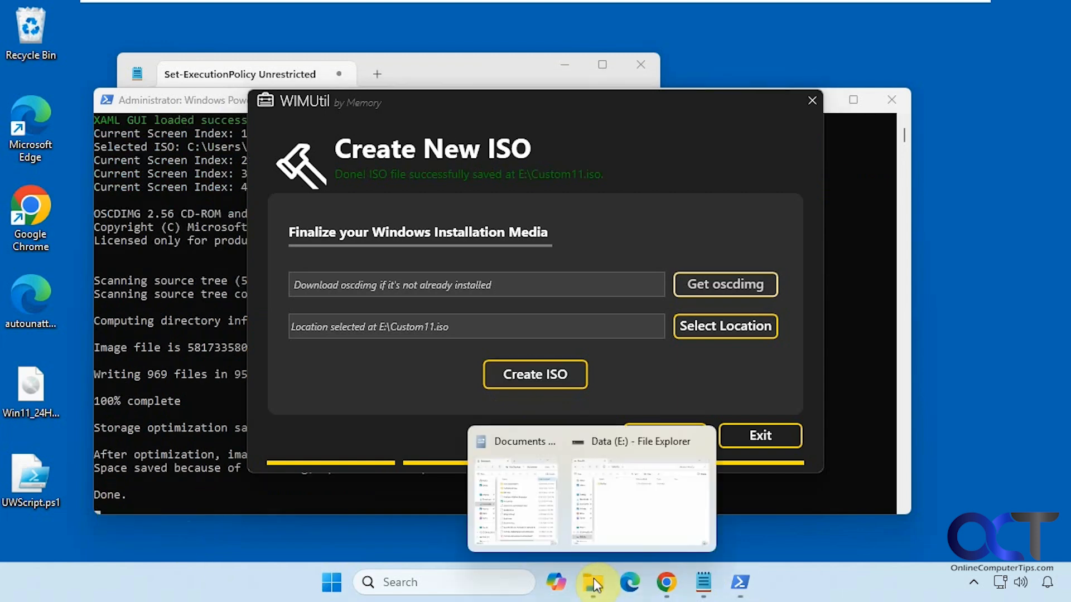
click(644, 530)
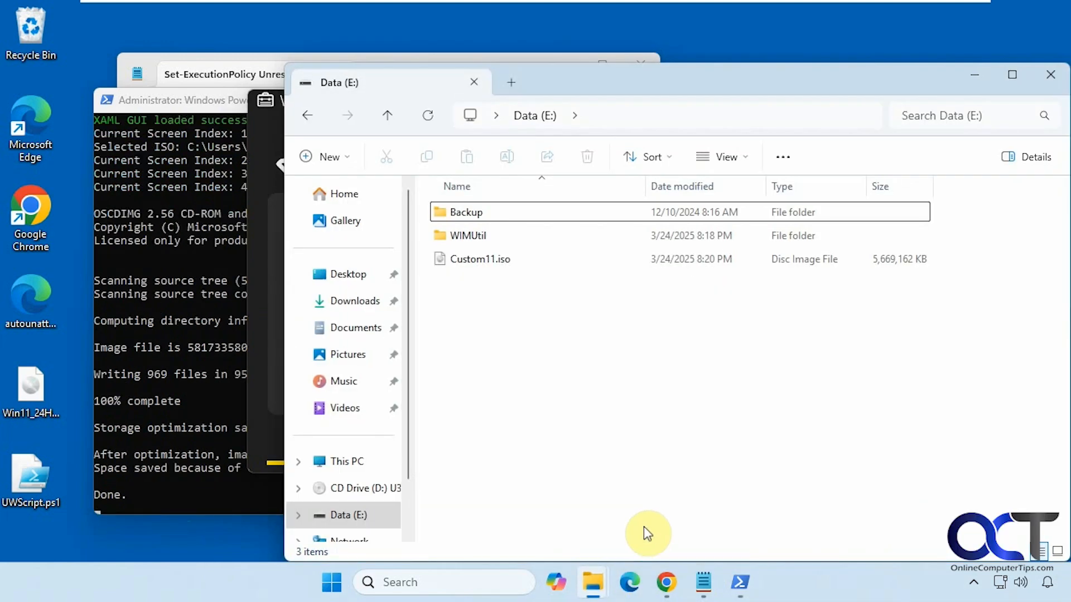
click(477, 263)
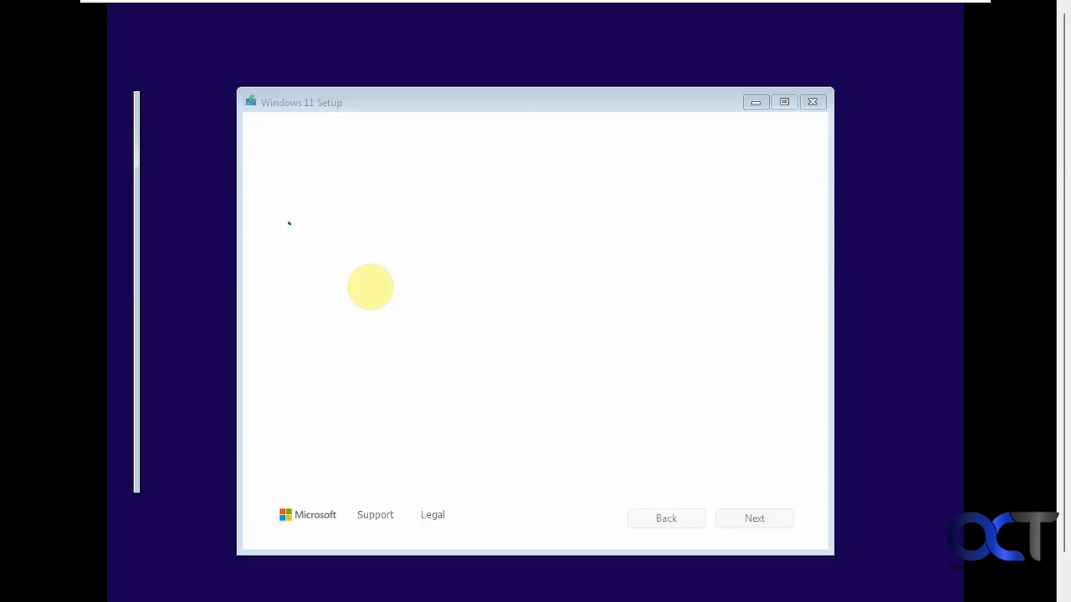
Examine the newly installed Windows 11 desktop, its taskbar, and the pinned and recommended sections of the Start menu.
key(shift+F10)
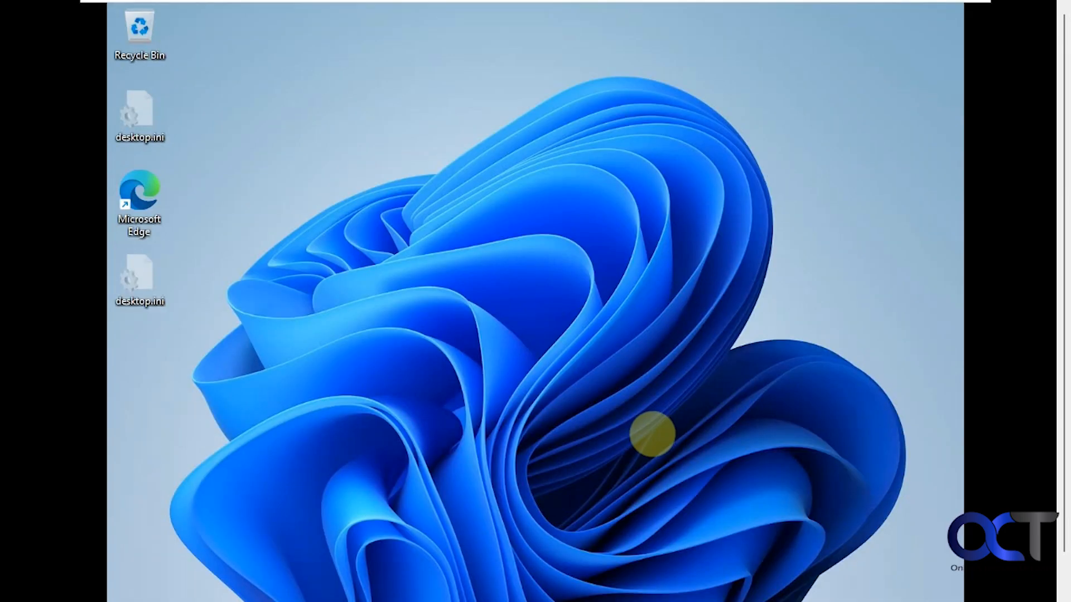
key(super)
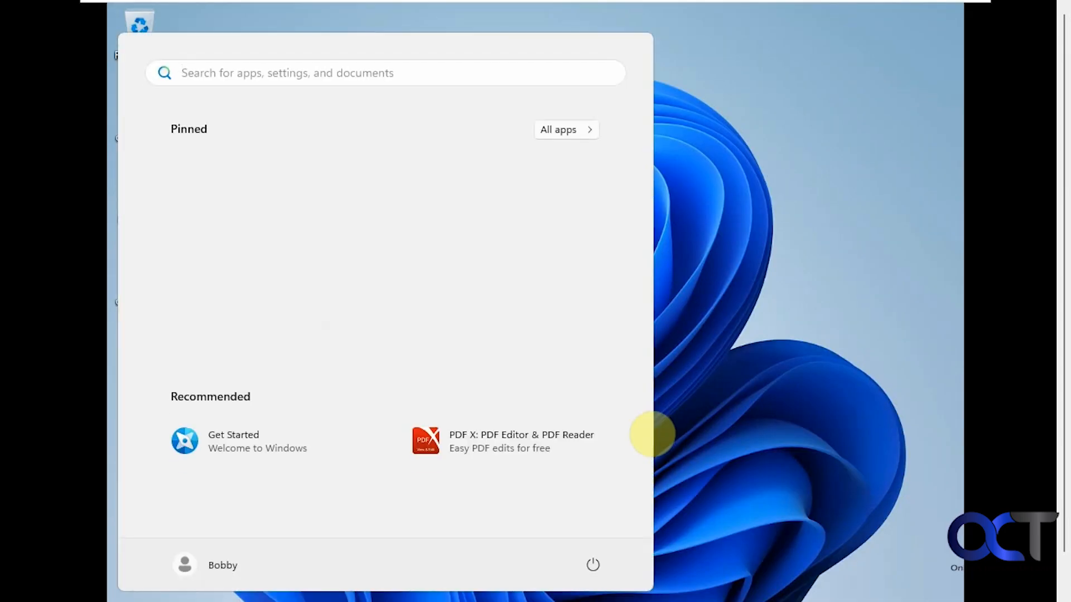
scroll(1065, 347, down, 1)
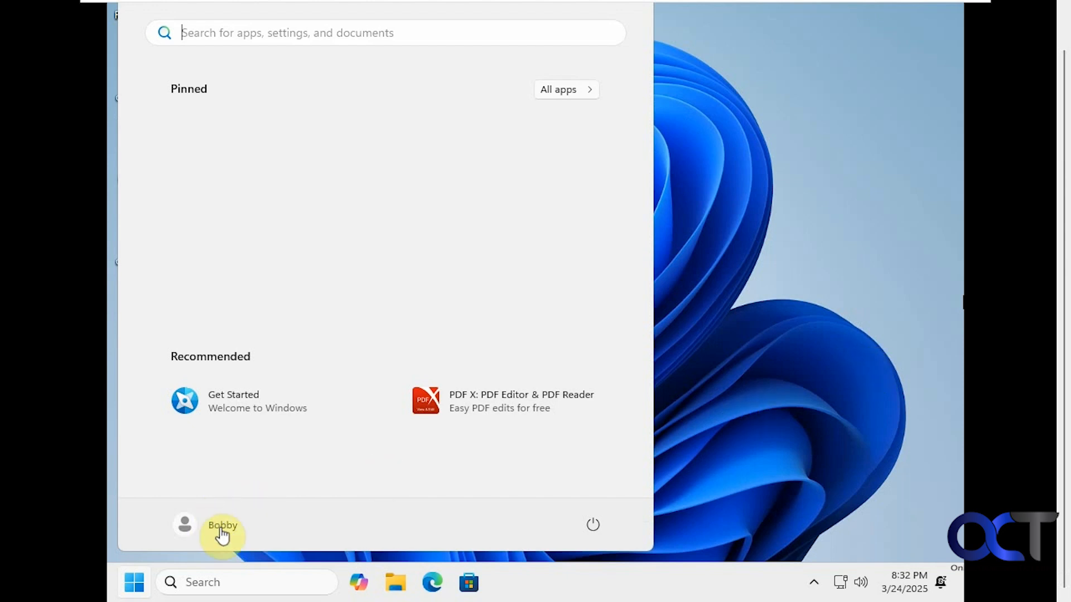
click(559, 582)
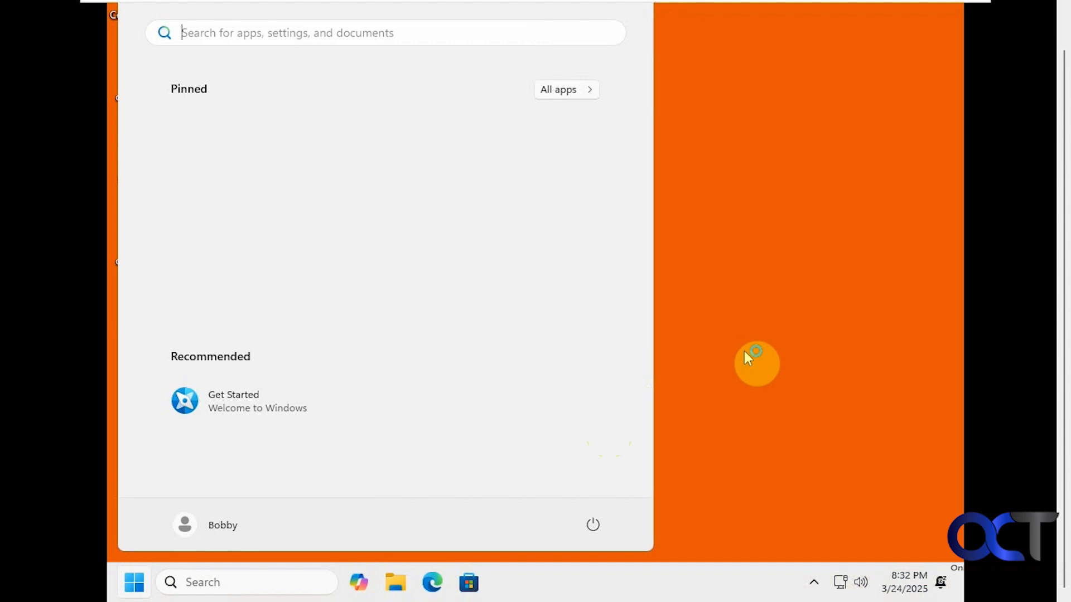
click(135, 583)
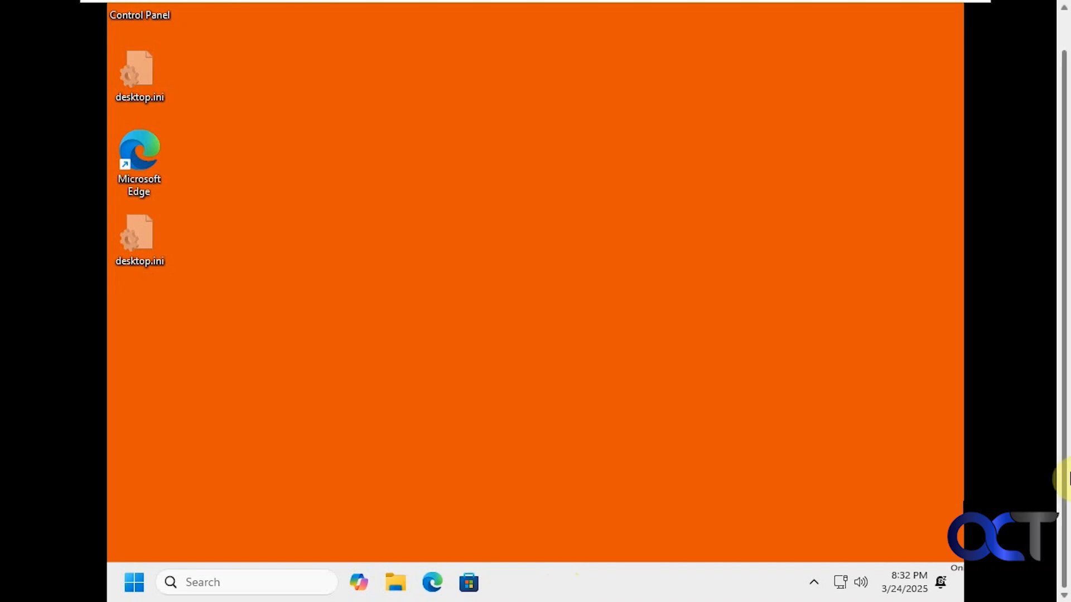
drag(1065, 457, 1066, 351)
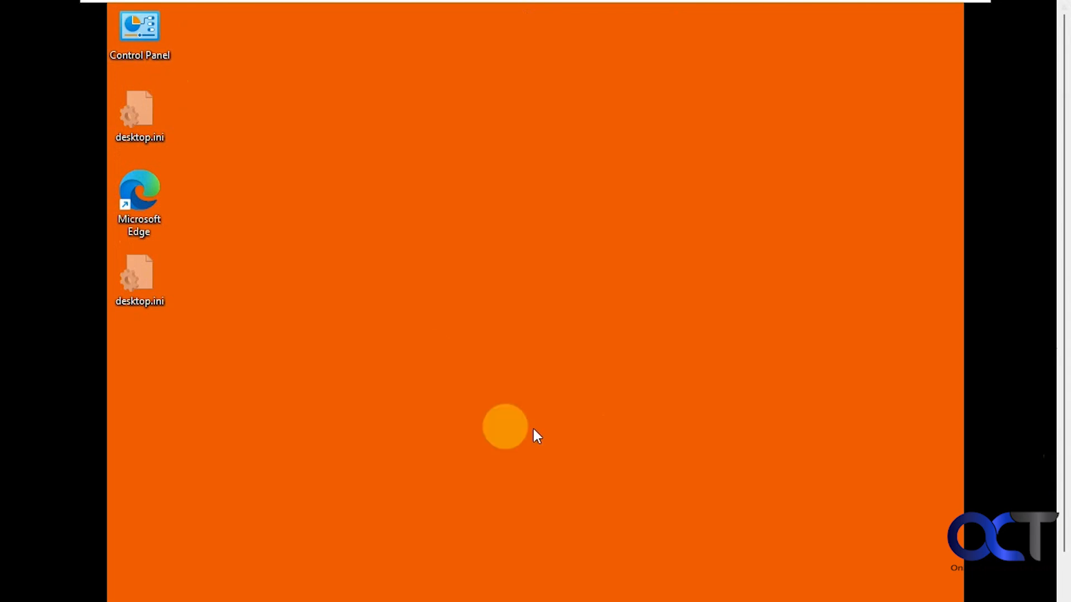
click(1063, 478)
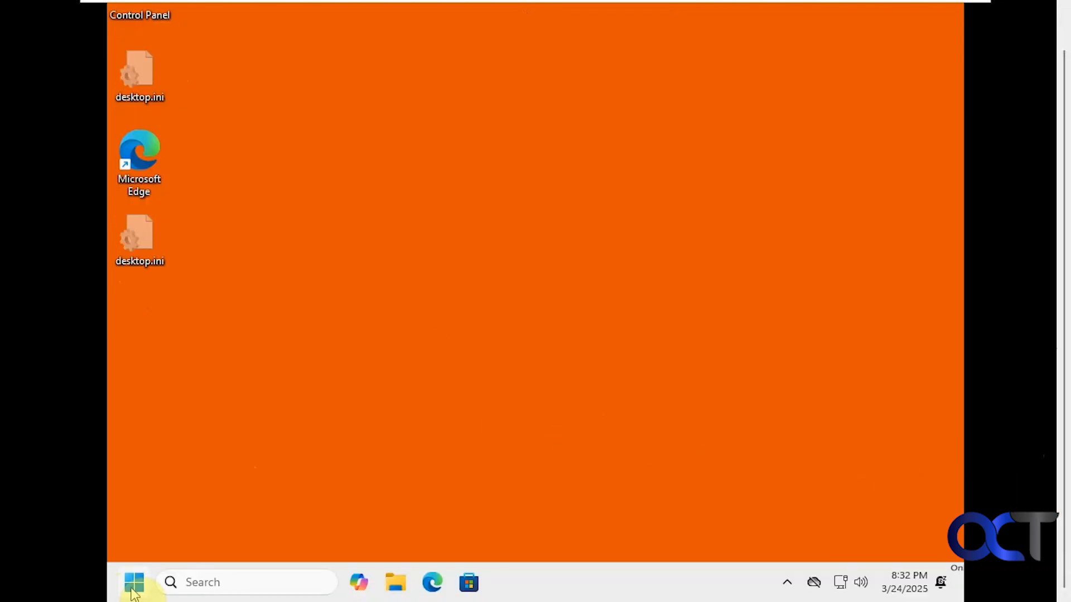
Examine the full list of installed apps in the Start menu from Accessibility through Xbox.
click(132, 585)
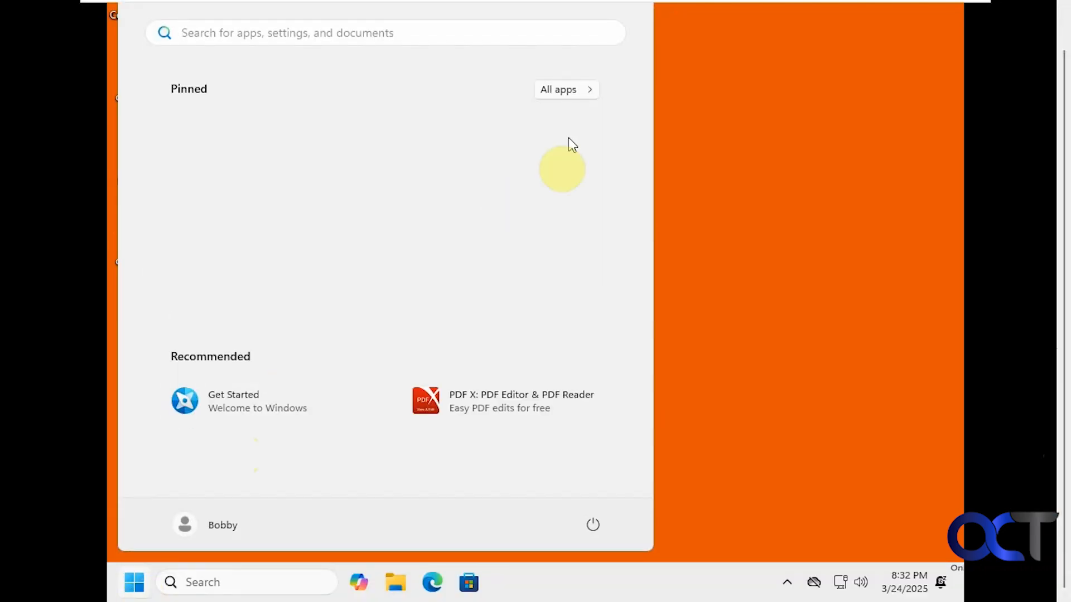
click(576, 92)
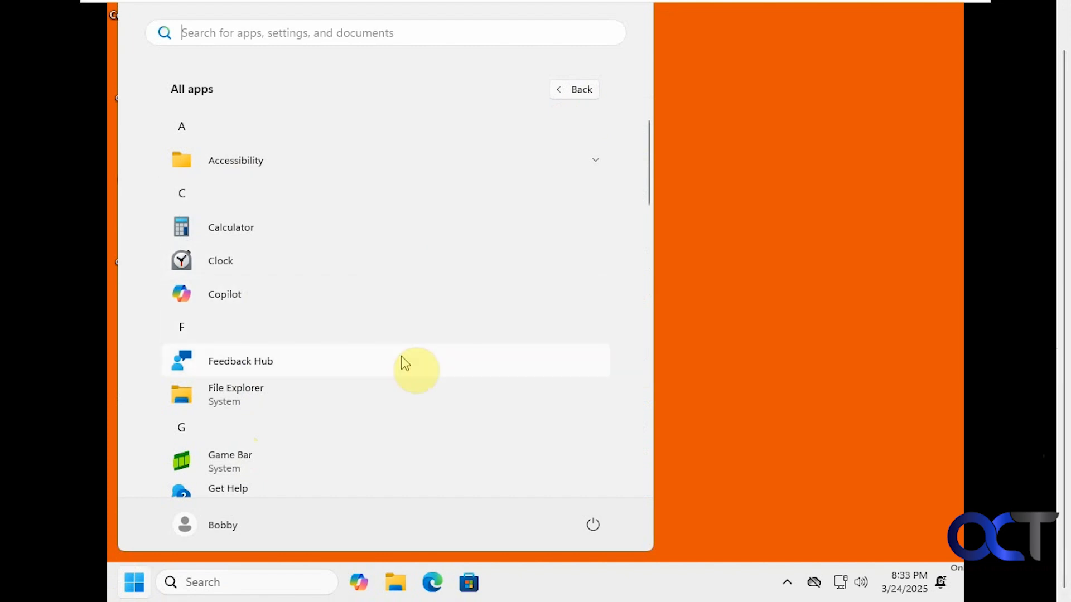
scroll(377, 330, down, 2)
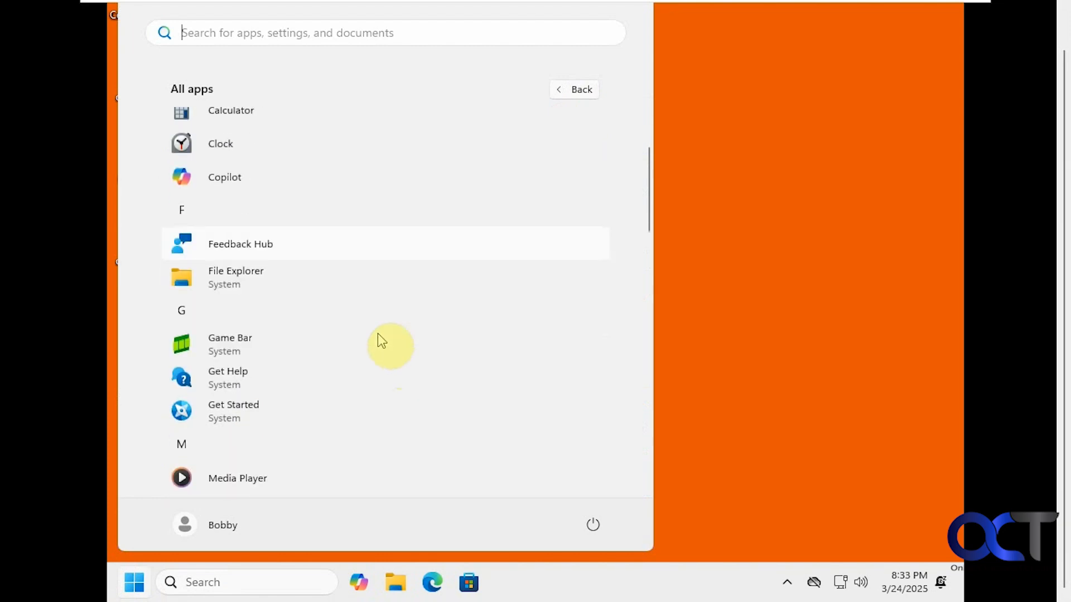
scroll(378, 335, down, 6)
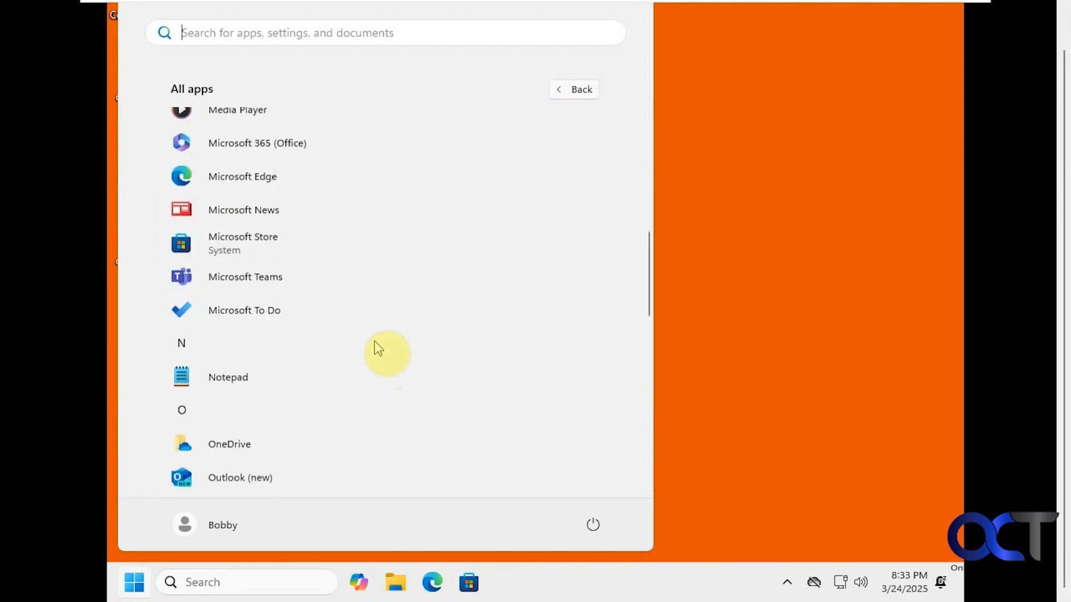
scroll(374, 341, down, 8)
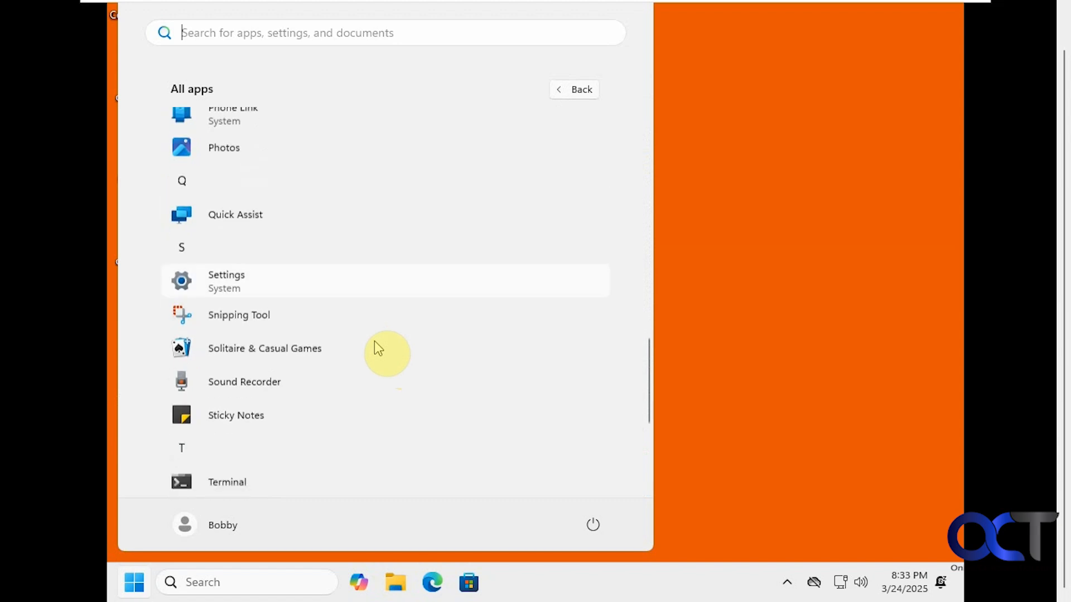
scroll(375, 343, down, 5)
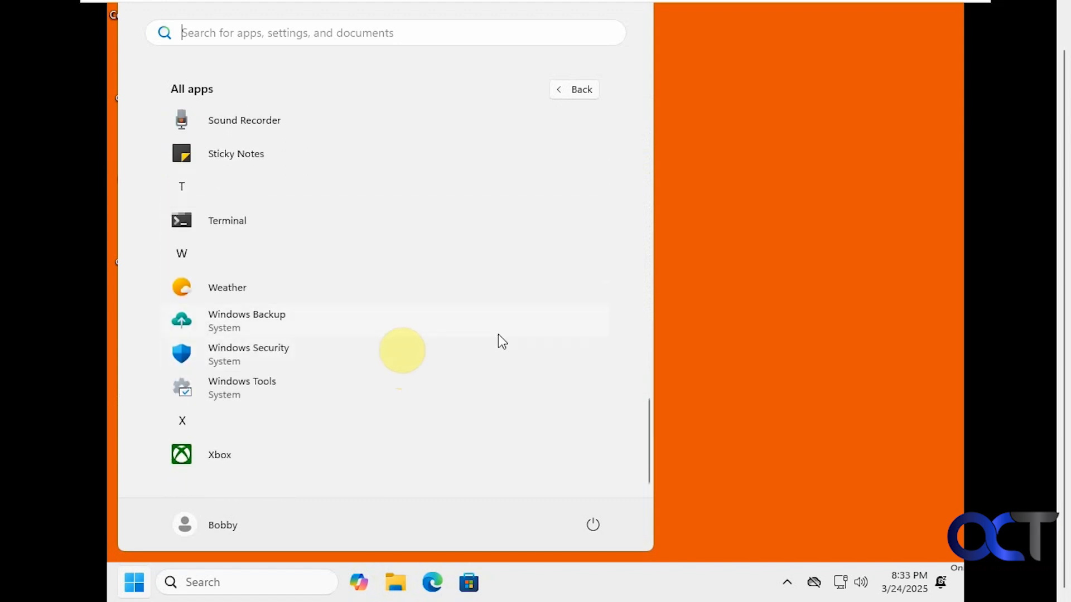
click(722, 350)
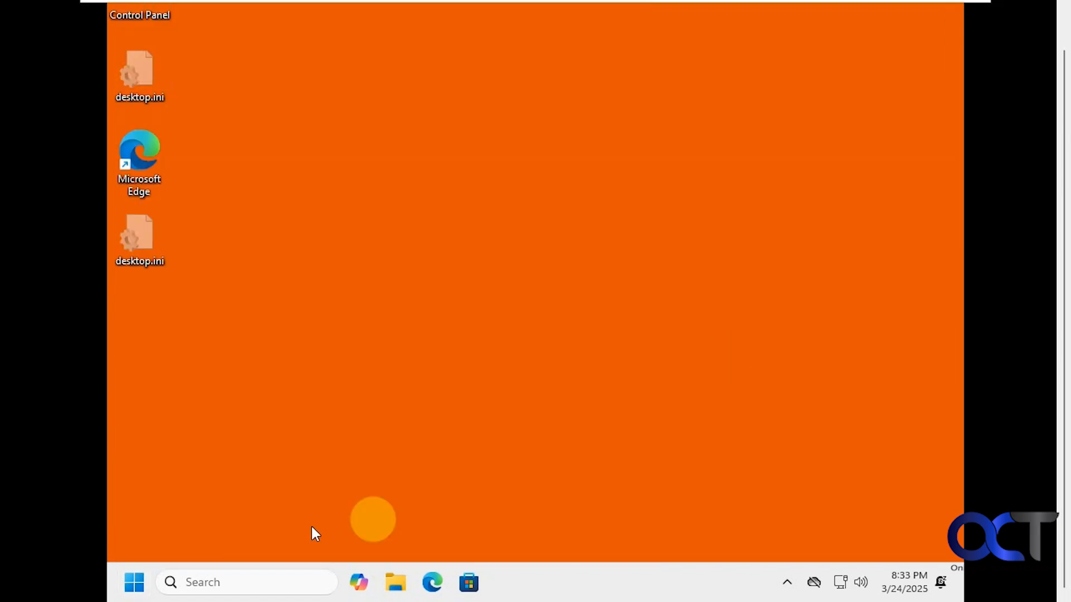
Find and open the Settings app, maximize it, and check the computer name on the Home page.
click(143, 584)
text(settings)
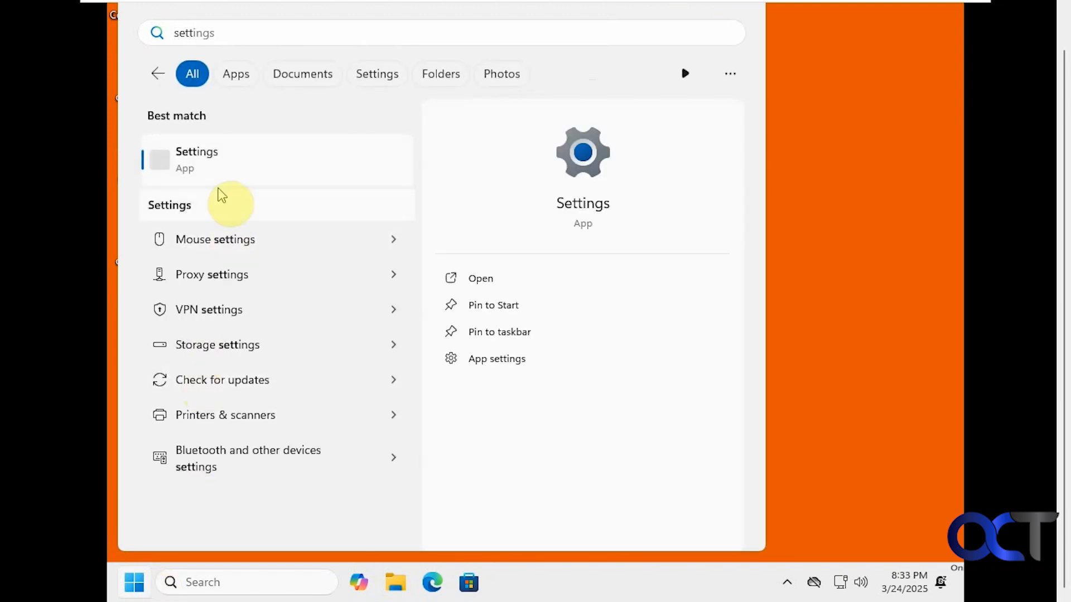
click(222, 170)
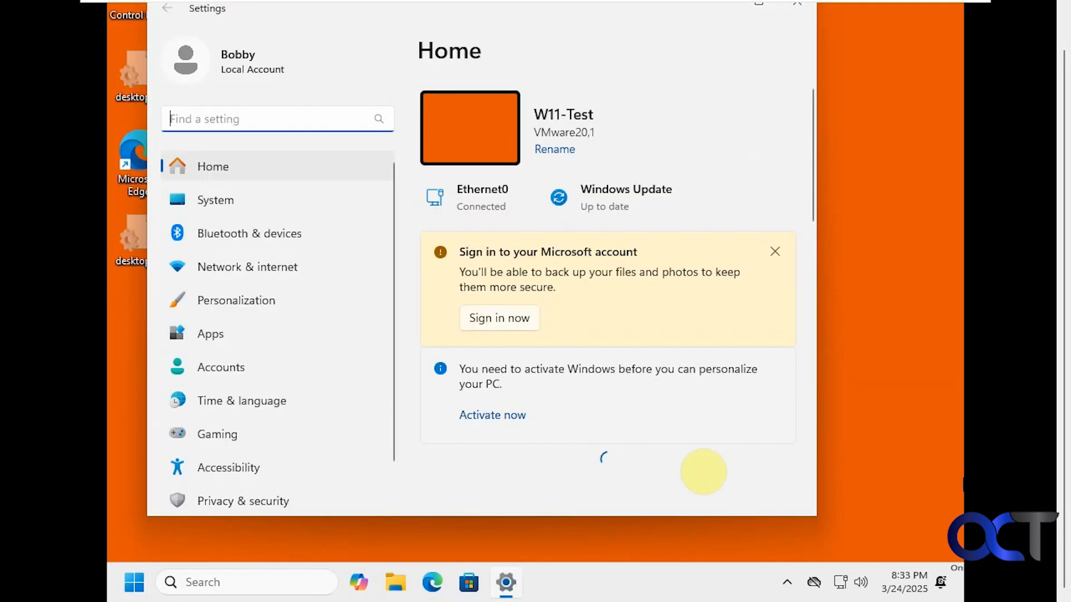
drag(1063, 454, 1069, 386)
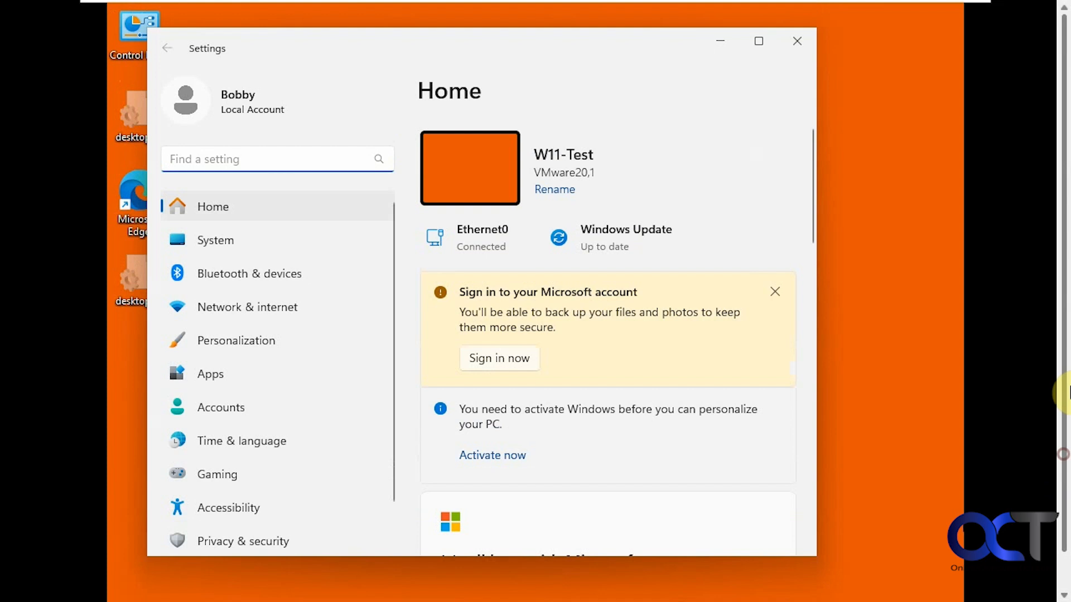
click(758, 41)
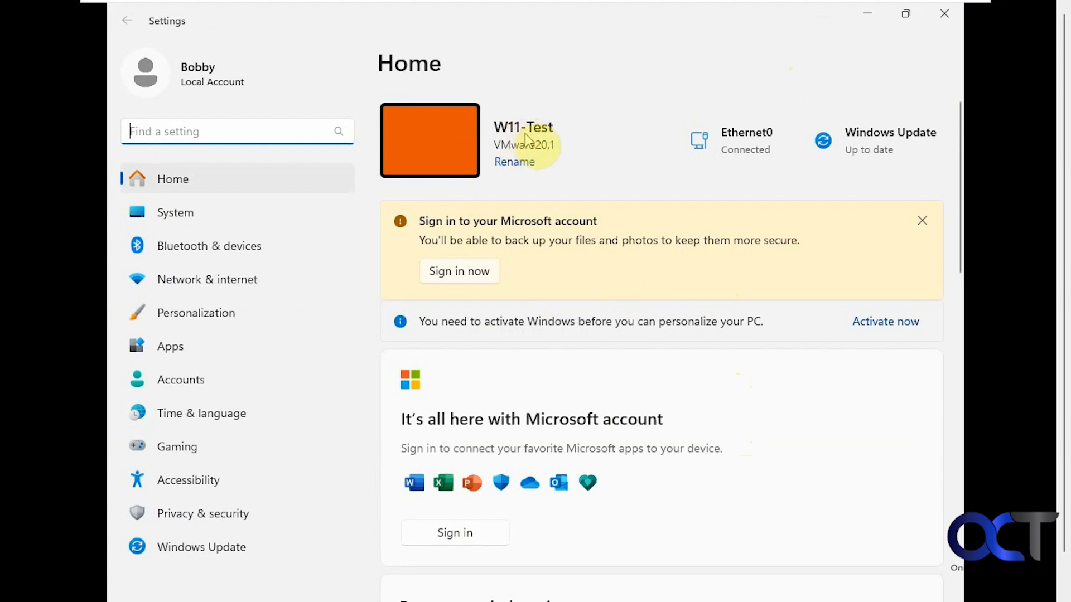
Check the local accounts under Other Users and view the account type options for the User account without changing them.
click(188, 378)
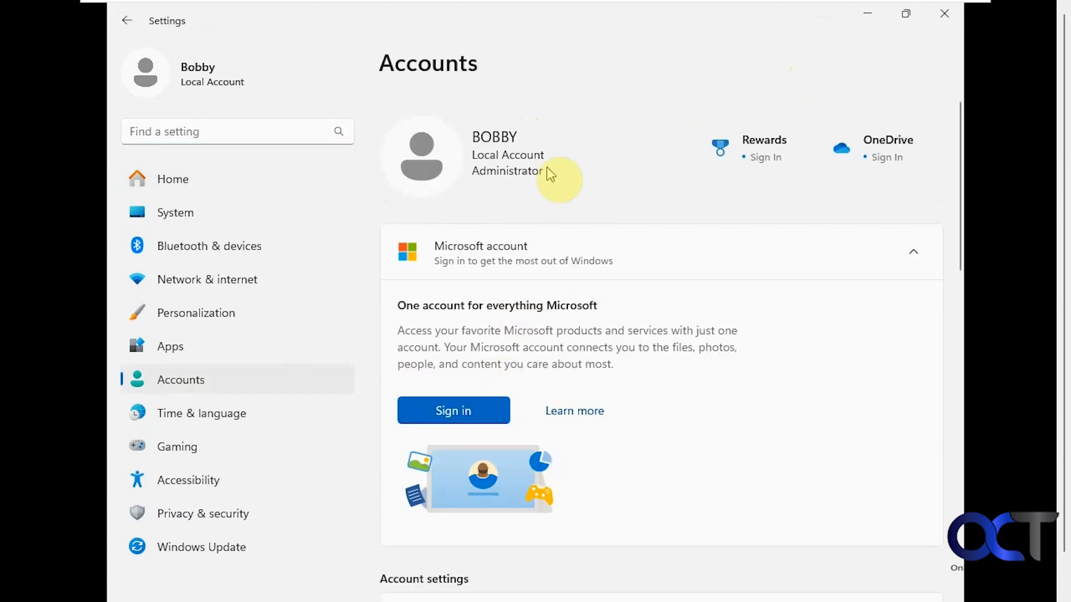
scroll(630, 374, down, 8)
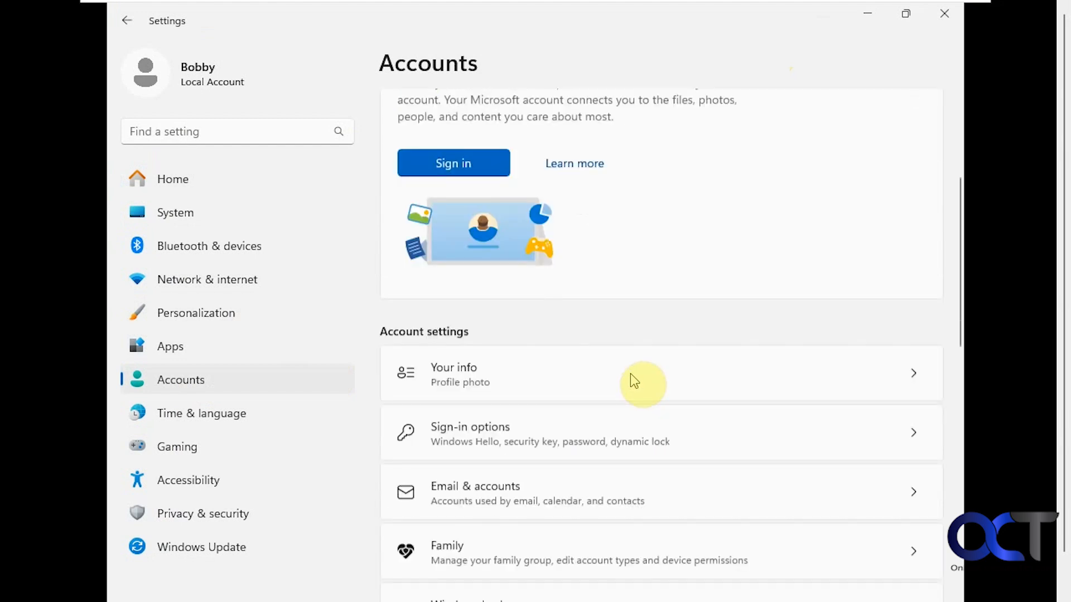
scroll(630, 374, down, 3)
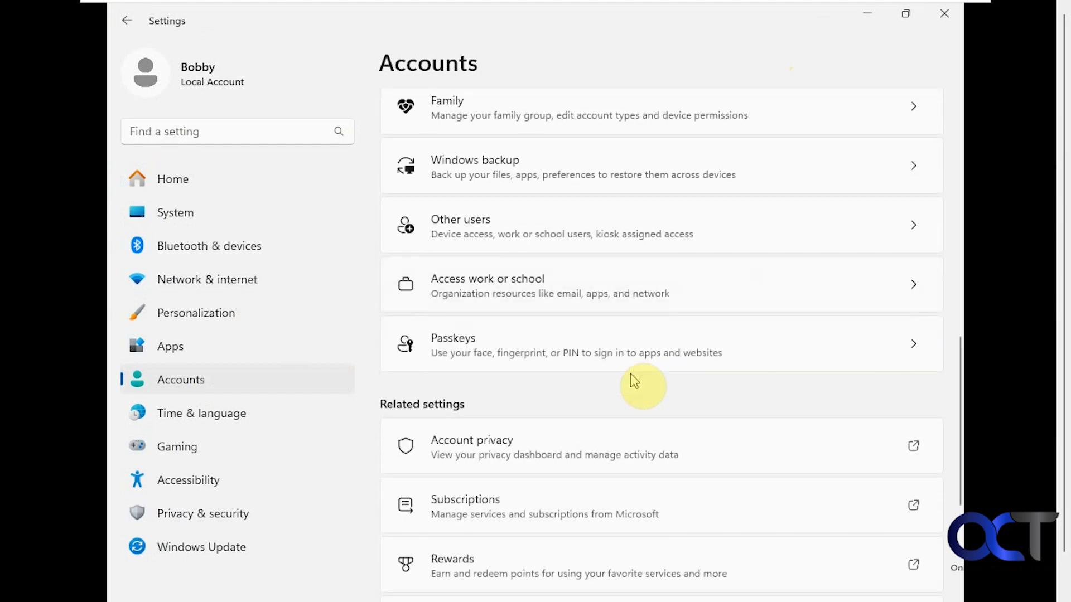
click(595, 227)
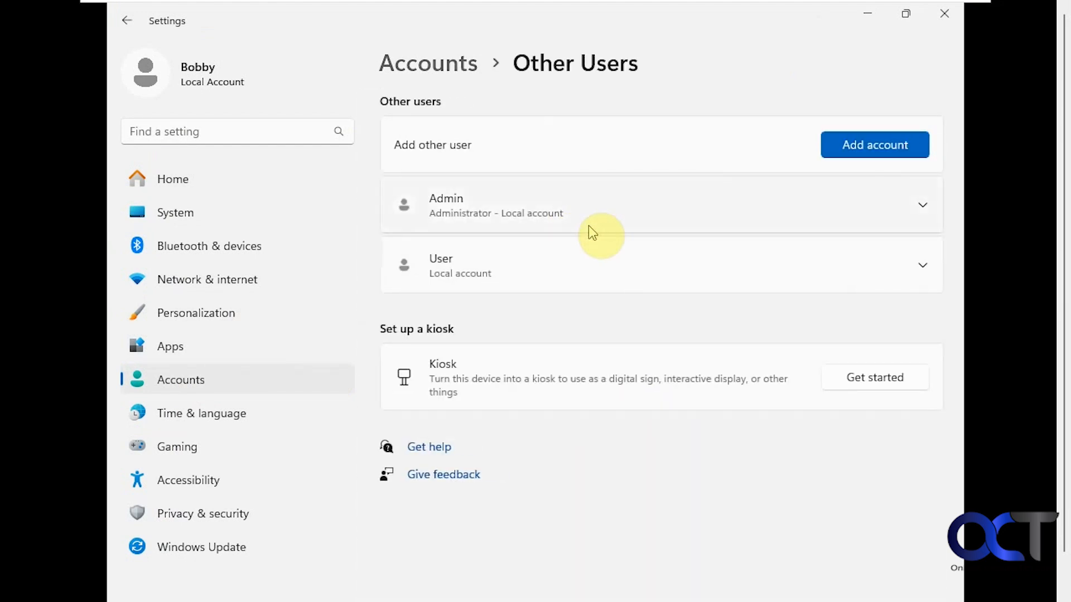
click(508, 269)
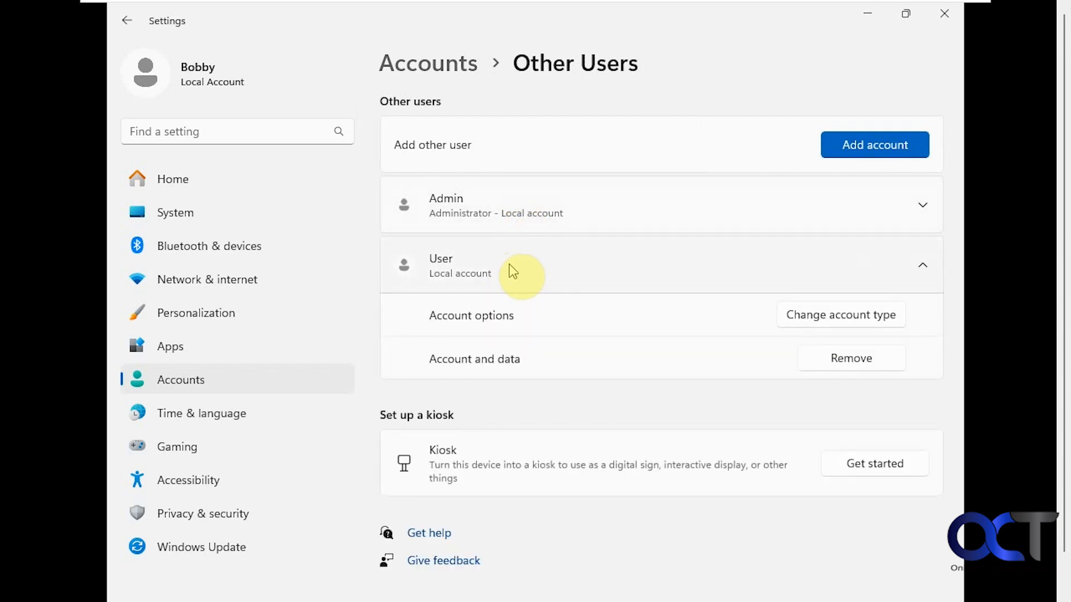
click(794, 315)
click(762, 381)
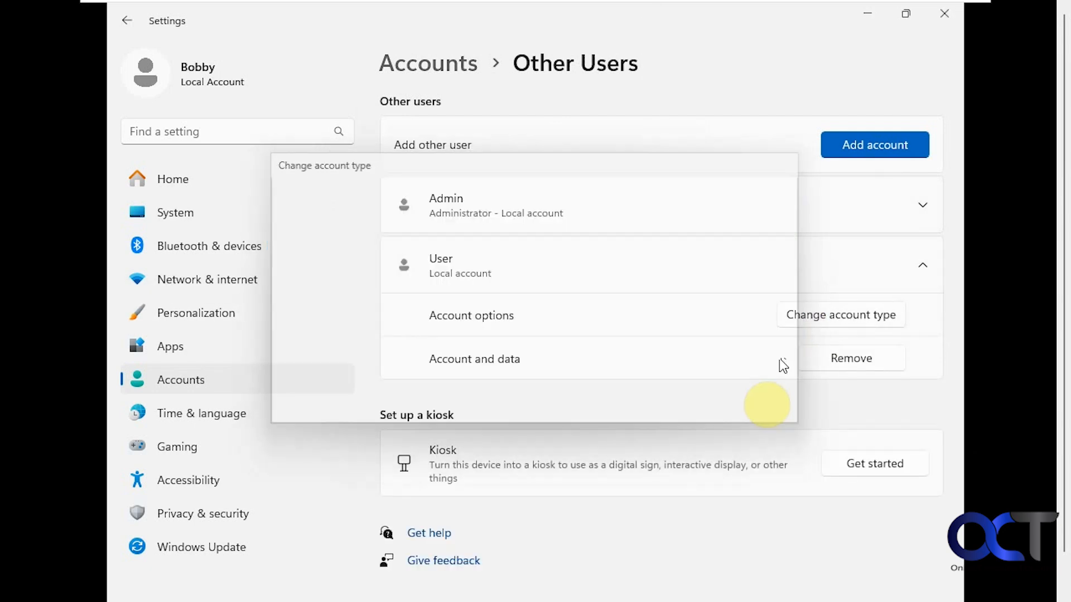
Check the Ethernet connection on the Network & internet page and close Settings.
click(222, 289)
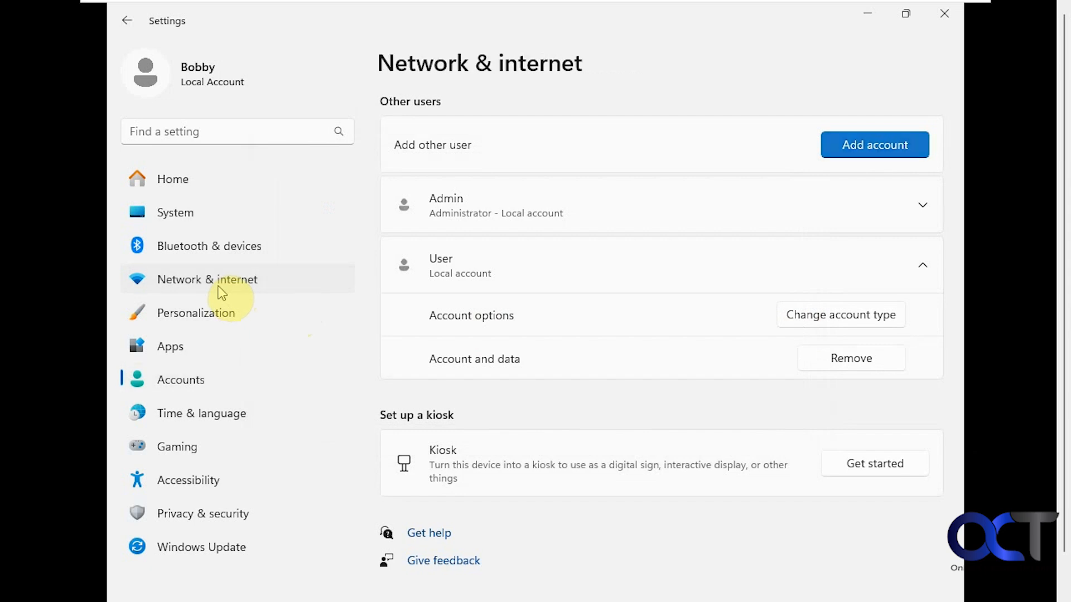
click(517, 206)
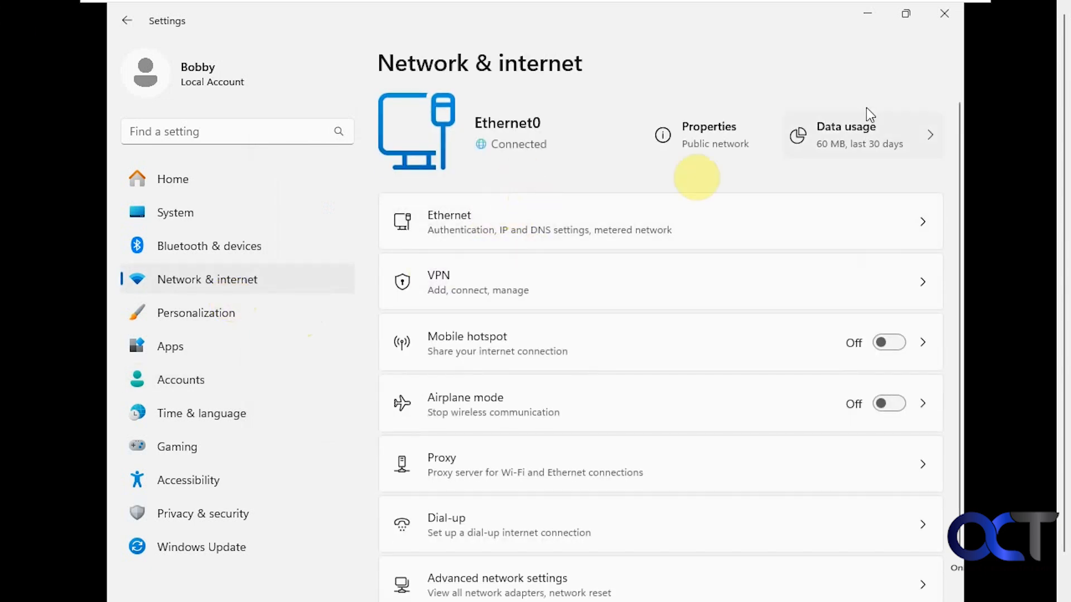
click(944, 14)
drag(1066, 534, 1066, 571)
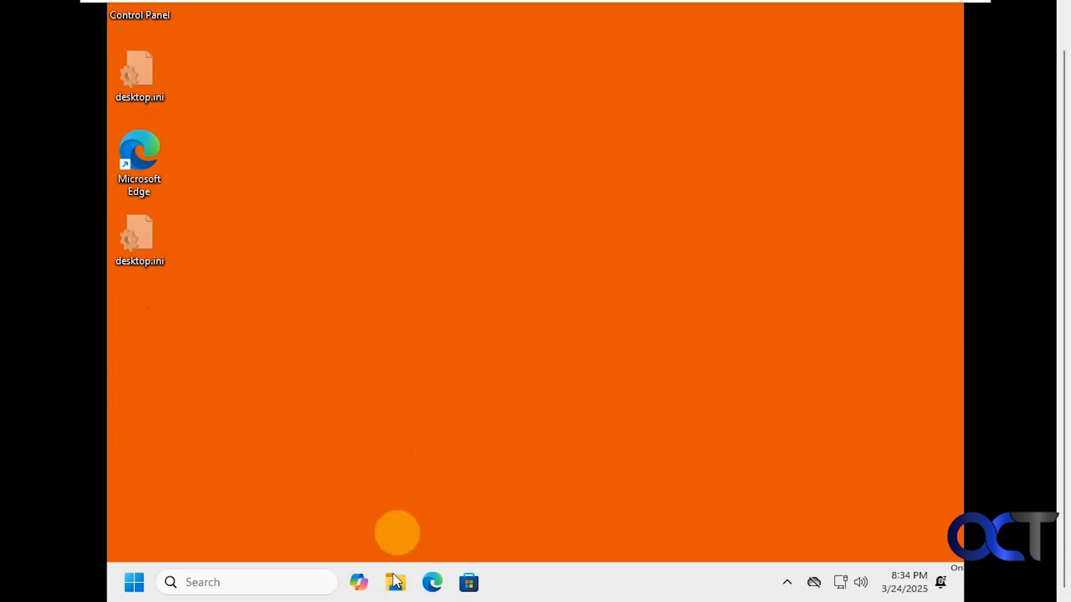
Browse the Windows (C:) drive and its Program Files folder in File Explorer to inspect the folders and hidden items.
click(451, 519)
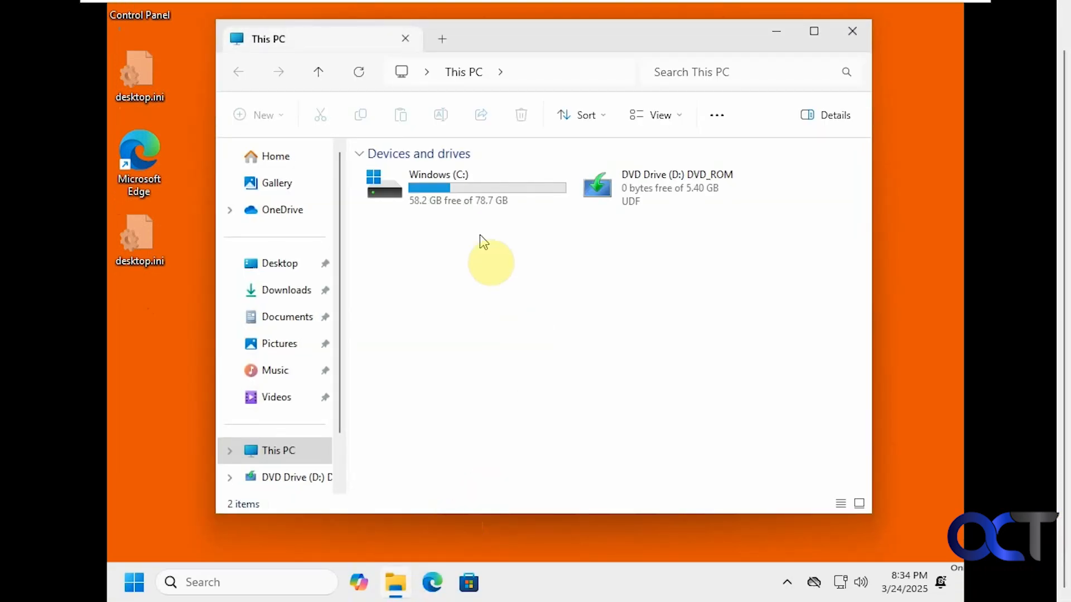
click(497, 202)
double_click(443, 203)
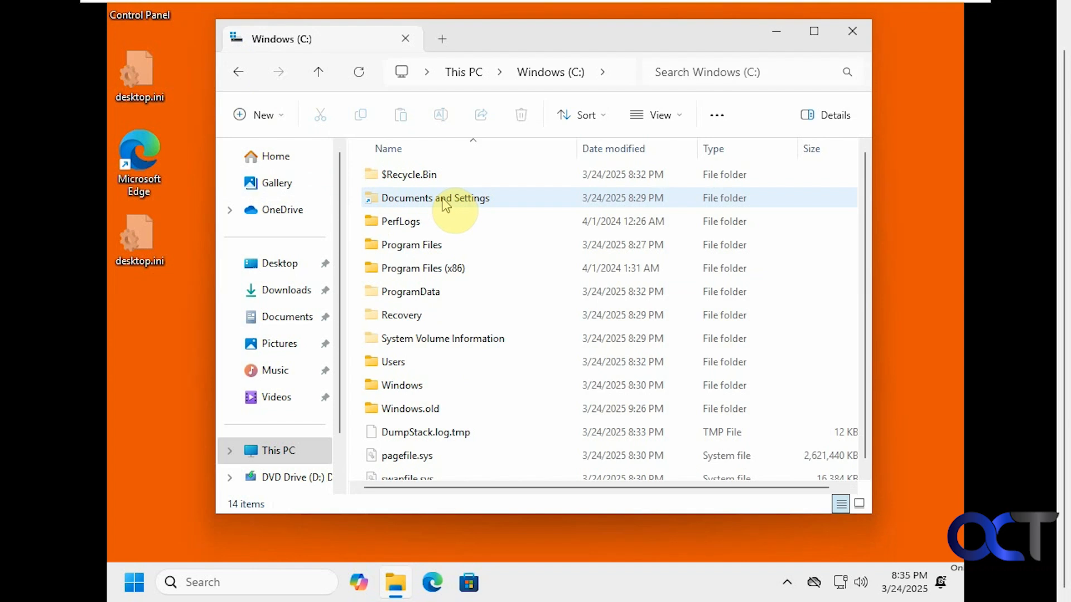
double_click(439, 247)
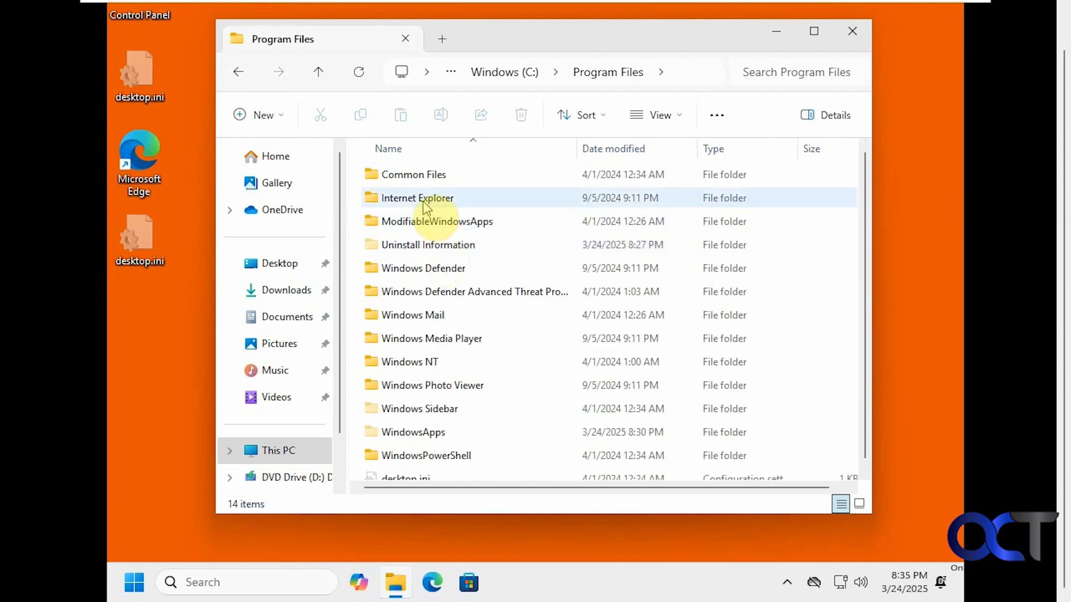
double_click(423, 202)
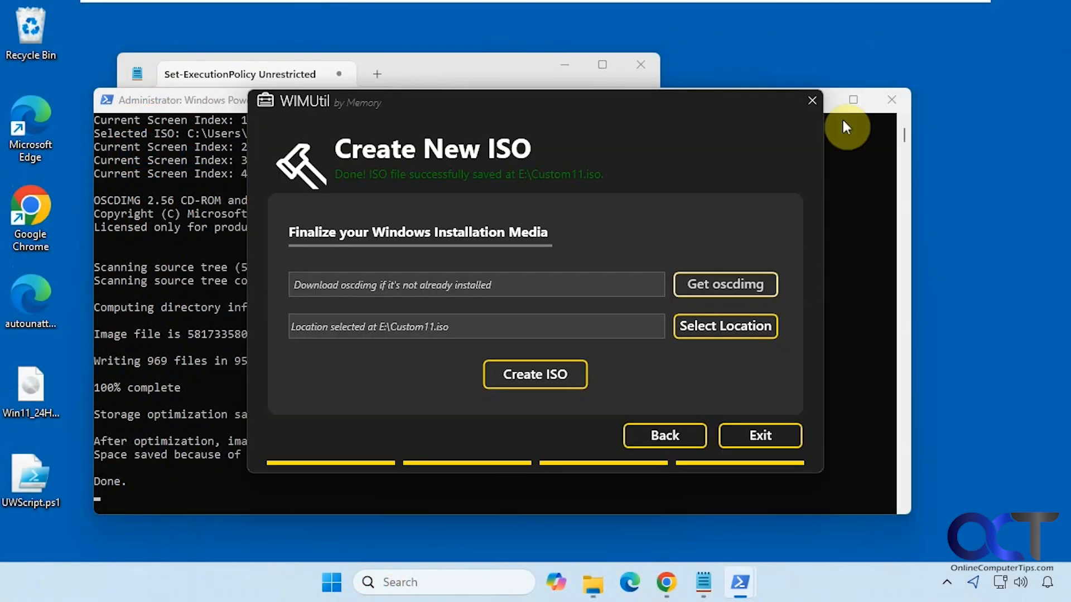
Exit WIMUtil and agree to delete its working directory to free up space.
click(814, 104)
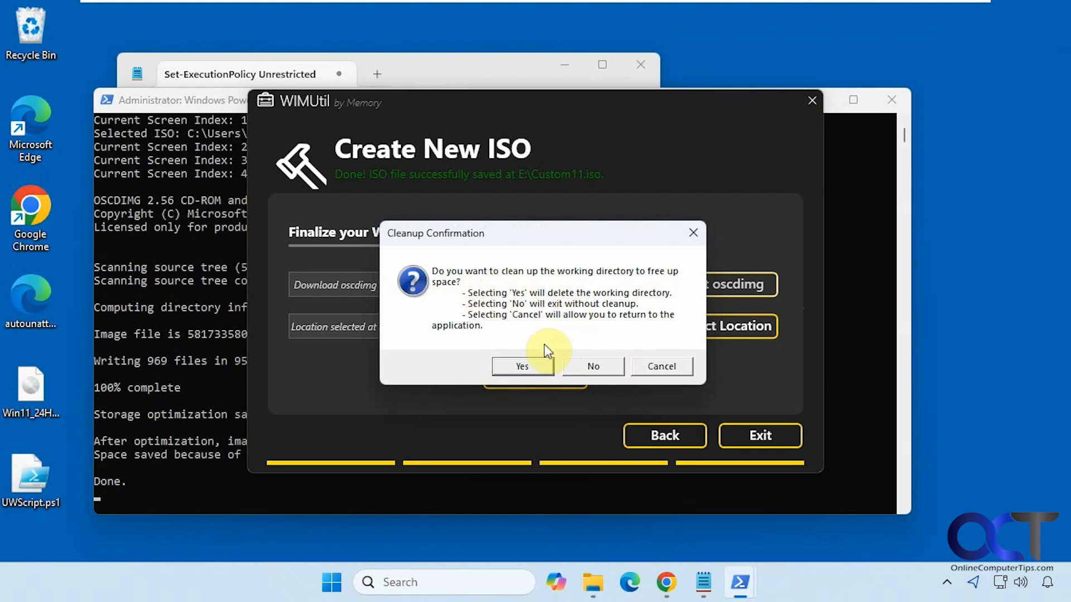
click(532, 365)
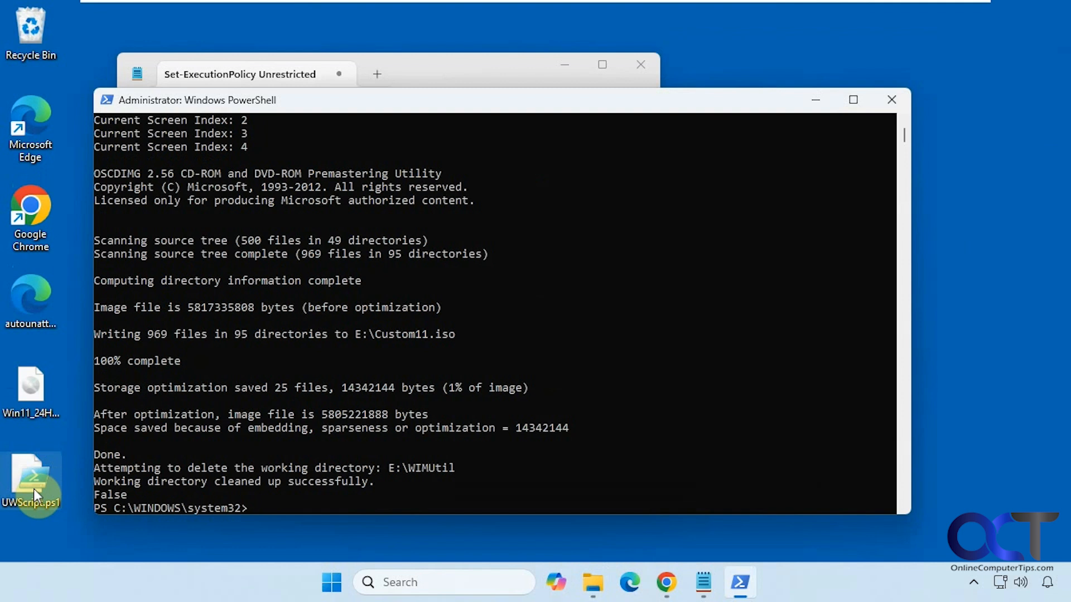
Try to rerun .\UWScript.ps1 from the C:\WINDOWS\system32 prompt in the administrator PowerShell window.
key(Up)
key(Up)
key(Up)
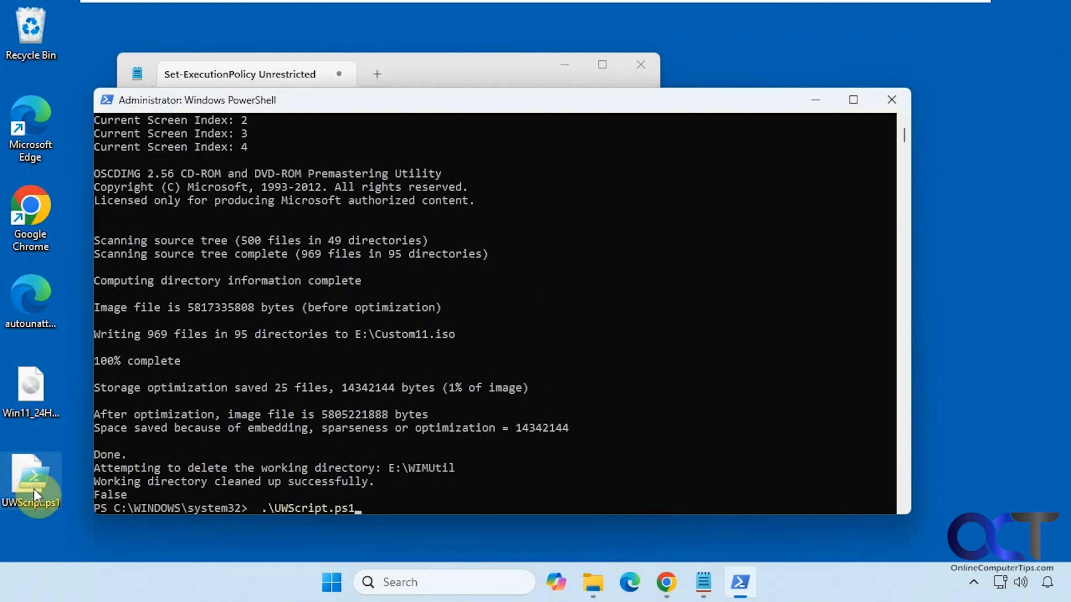
key(Return)
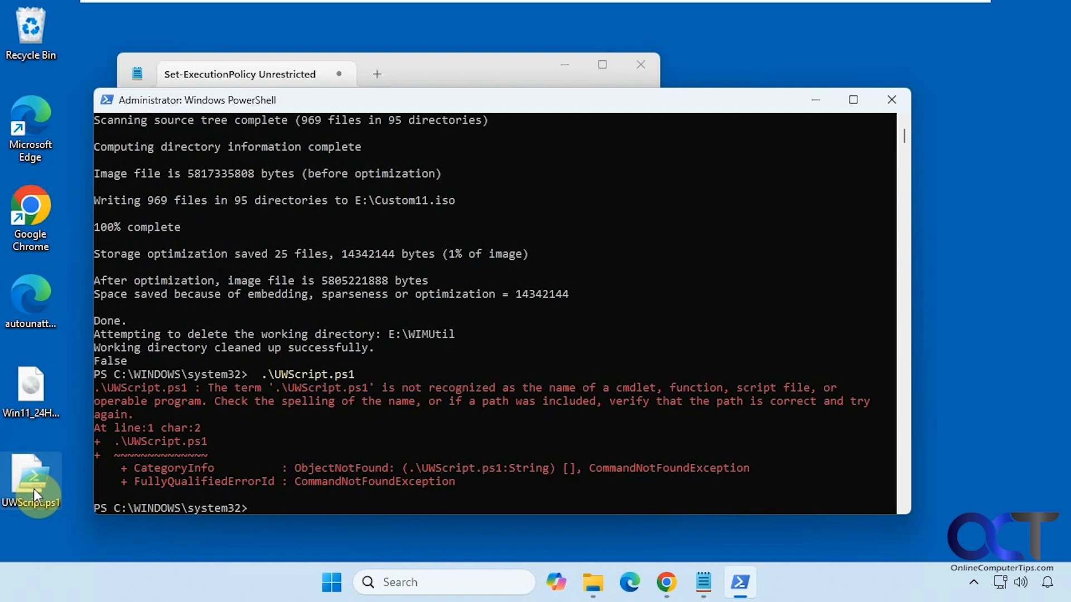
Copy the .\UWScript.ps1 command text and open a Windows PowerShell session in the Desktop folder that holds the script.
drag(362, 373, 262, 376)
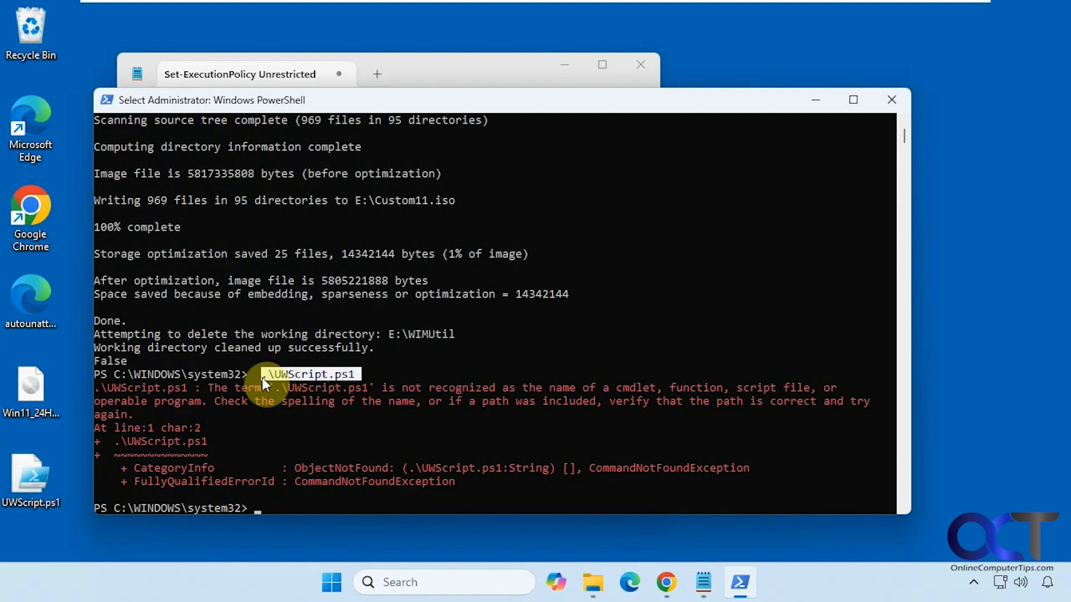
right_click(262, 377)
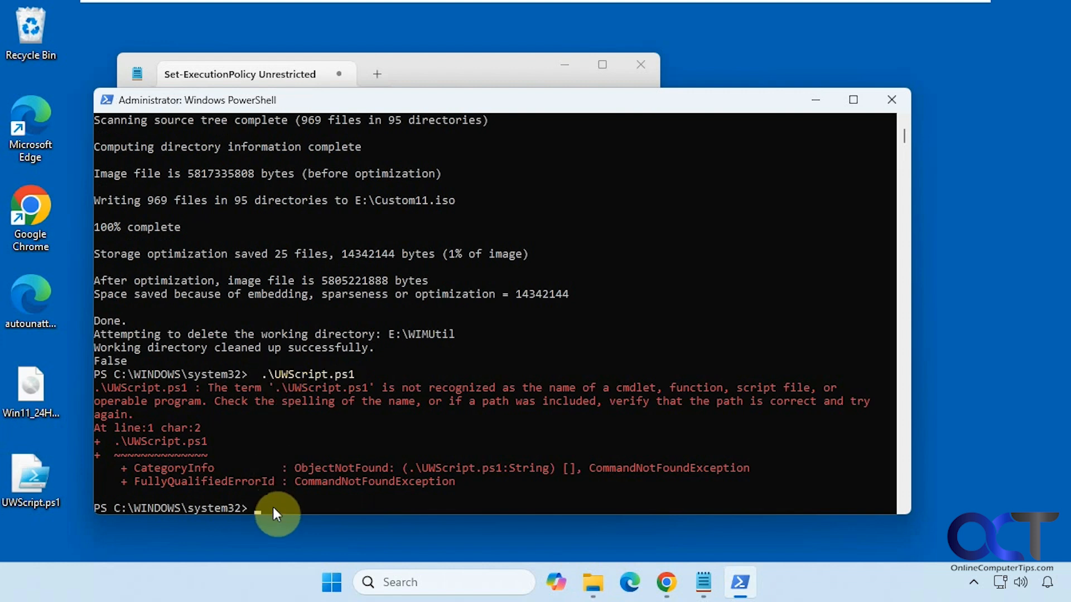
right_click(36, 480)
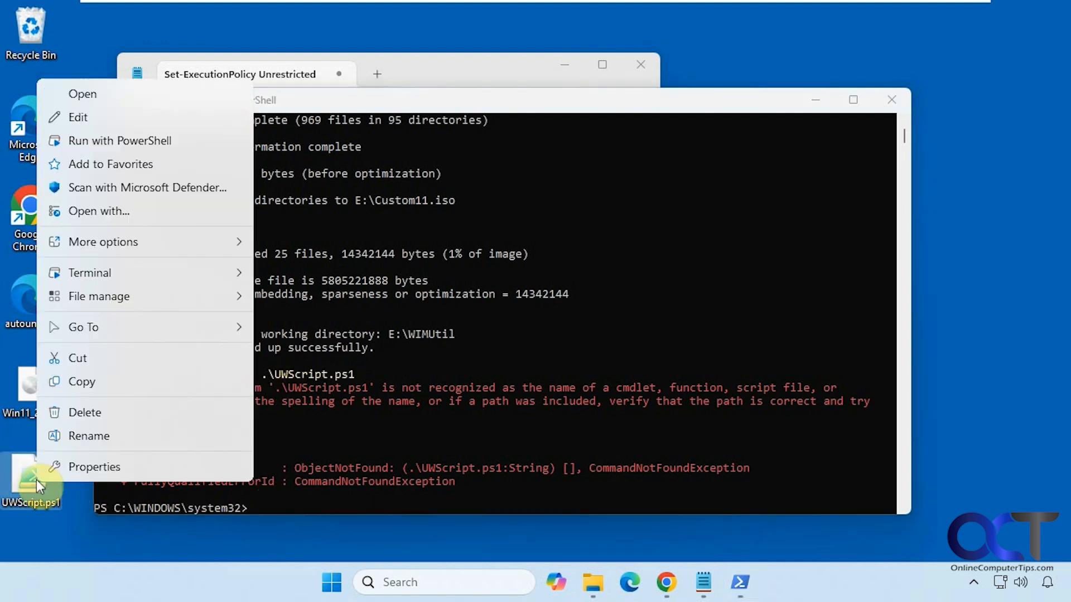
mouse_move(111, 273)
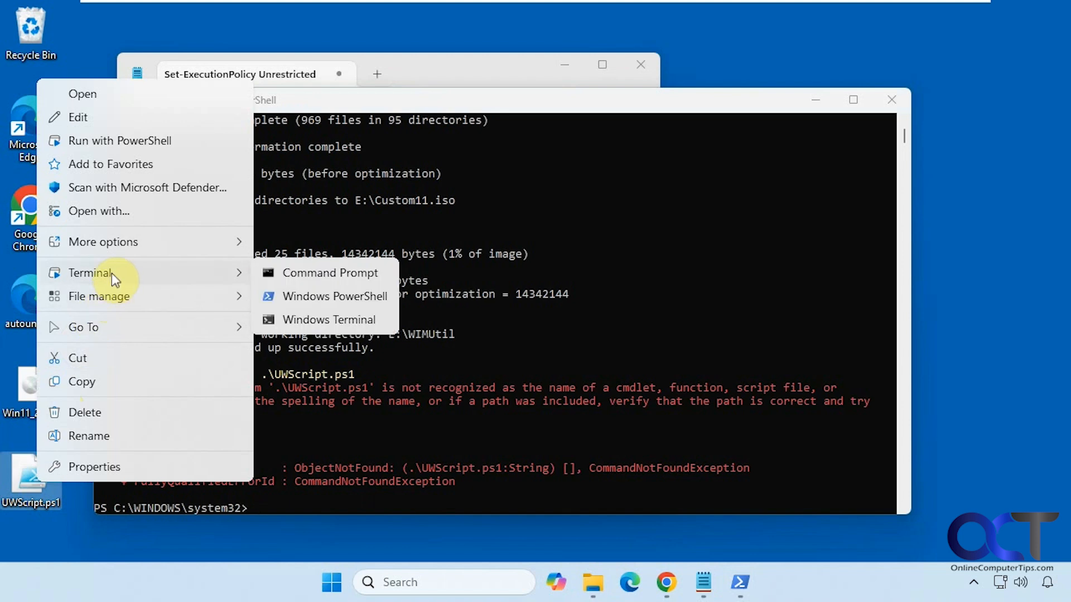
click(322, 293)
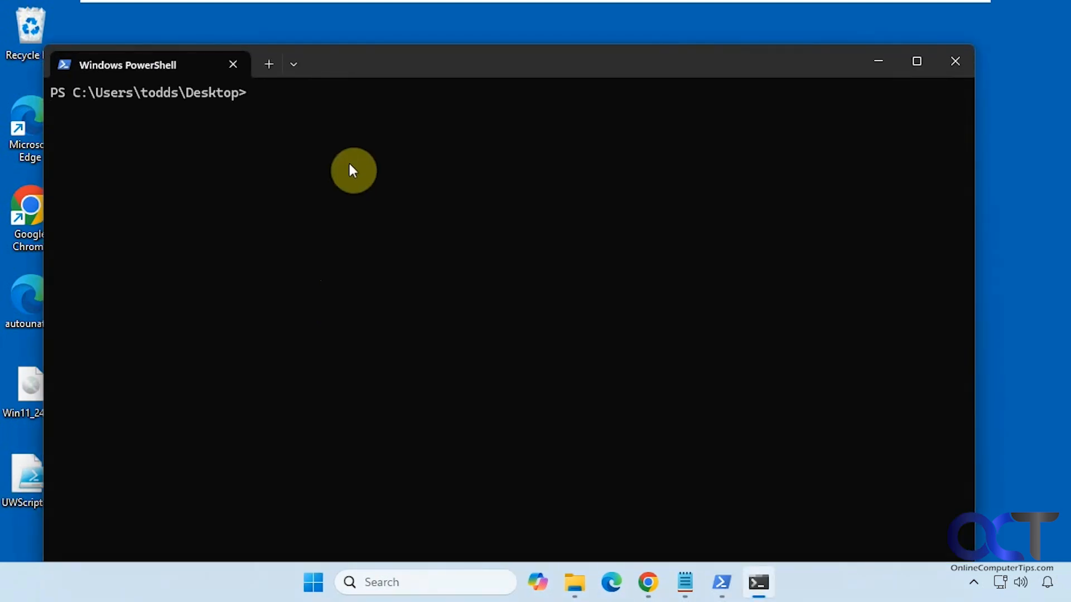
Run .\UWScript.ps1 once from the Desktop prompt and allow PowerShell to make changes to the device.
text(.\UWScript.ps1)
key(Return)
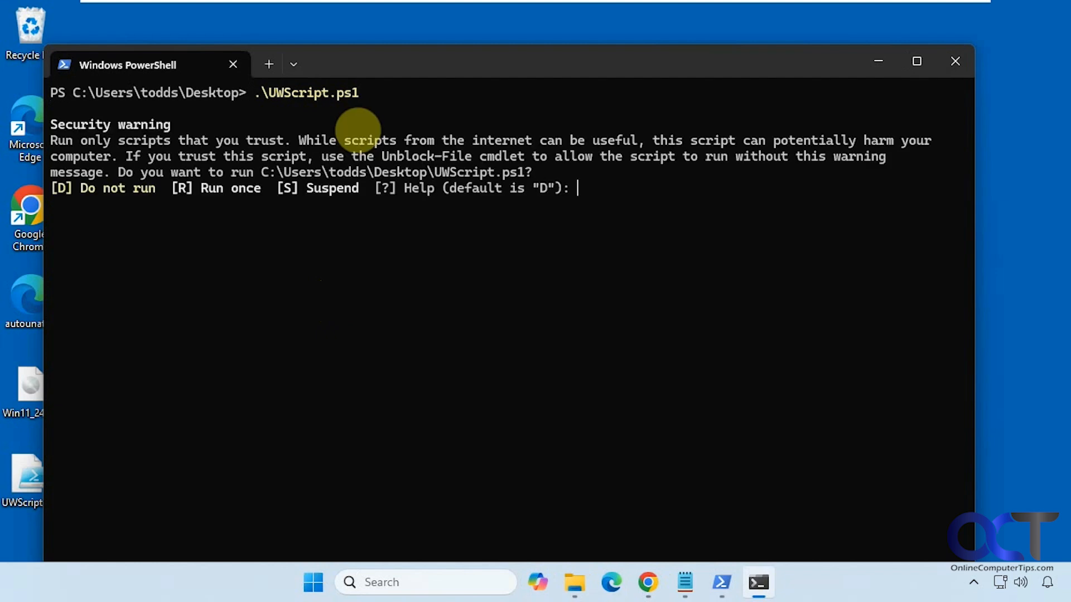
text(r)
key(Return)
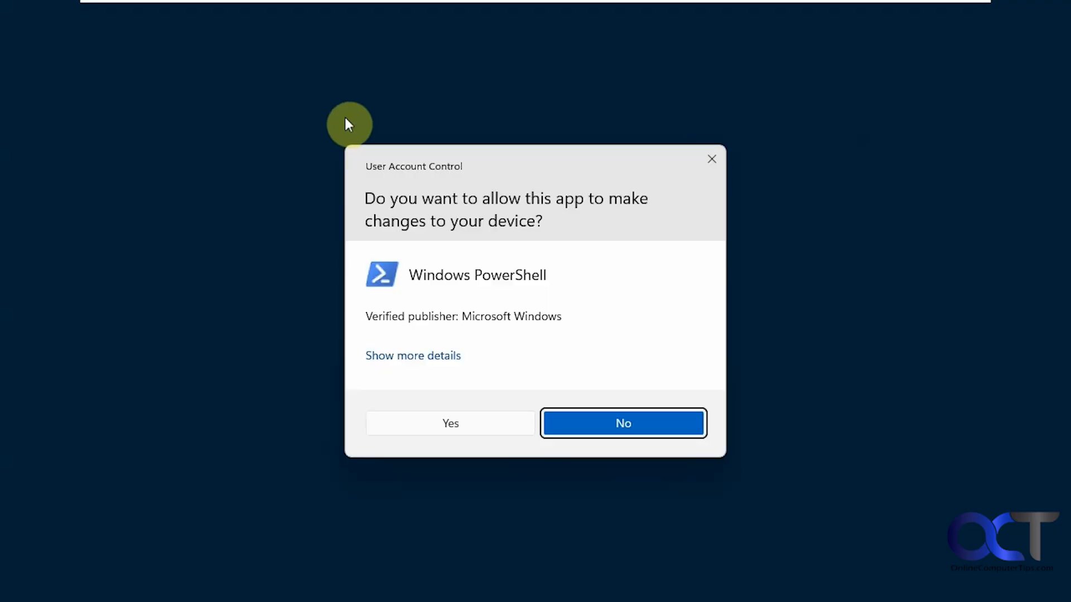
click(447, 425)
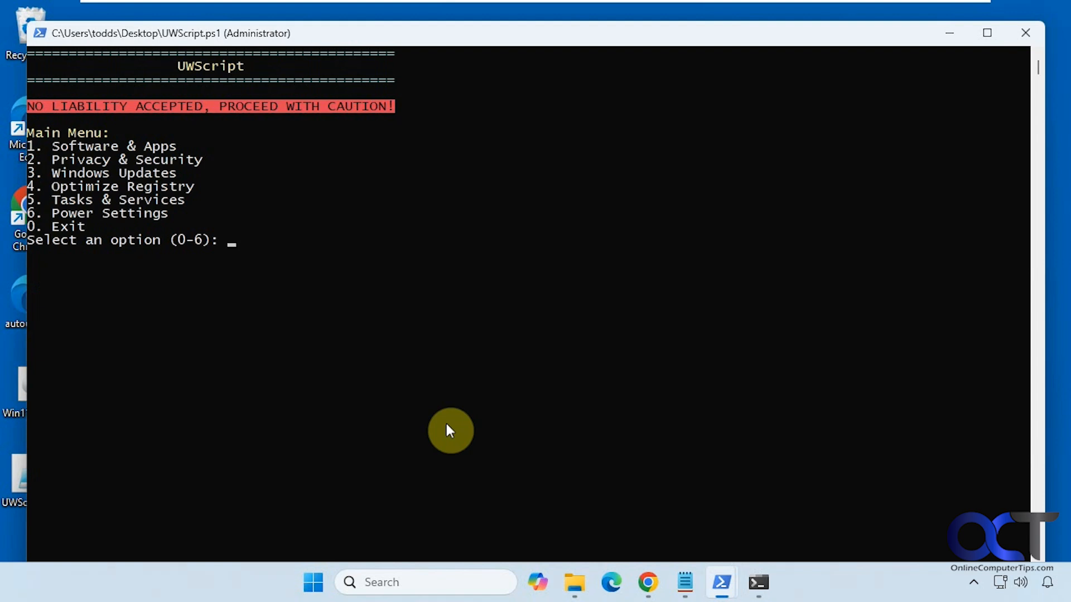
Look at the script's Remove Bloatware Apps options under Software & Apps and return to its main menu.
text(1)
key(Return)
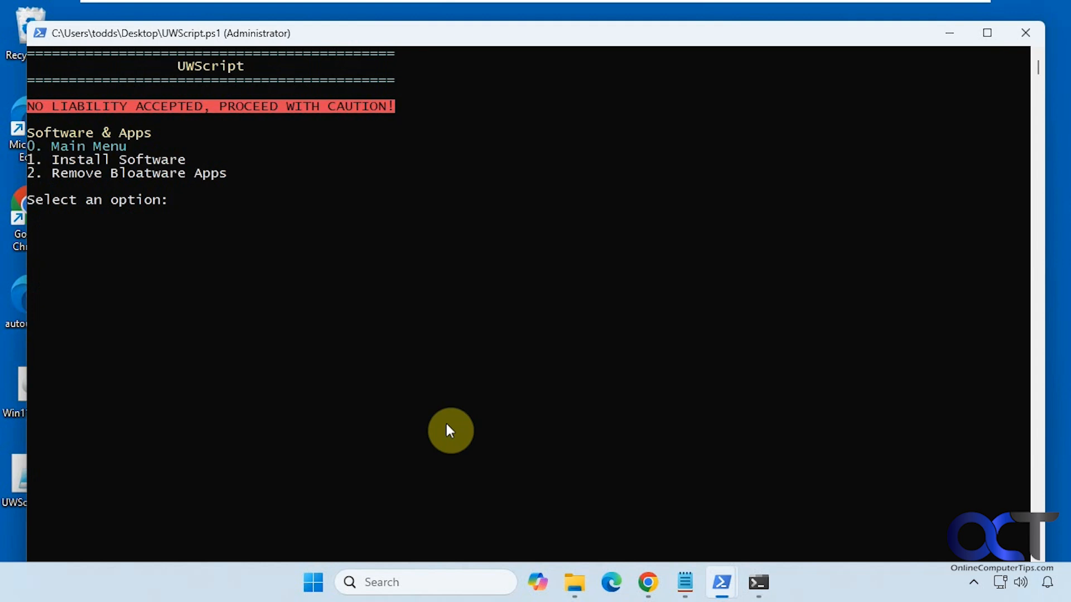
text(2)
key(Return)
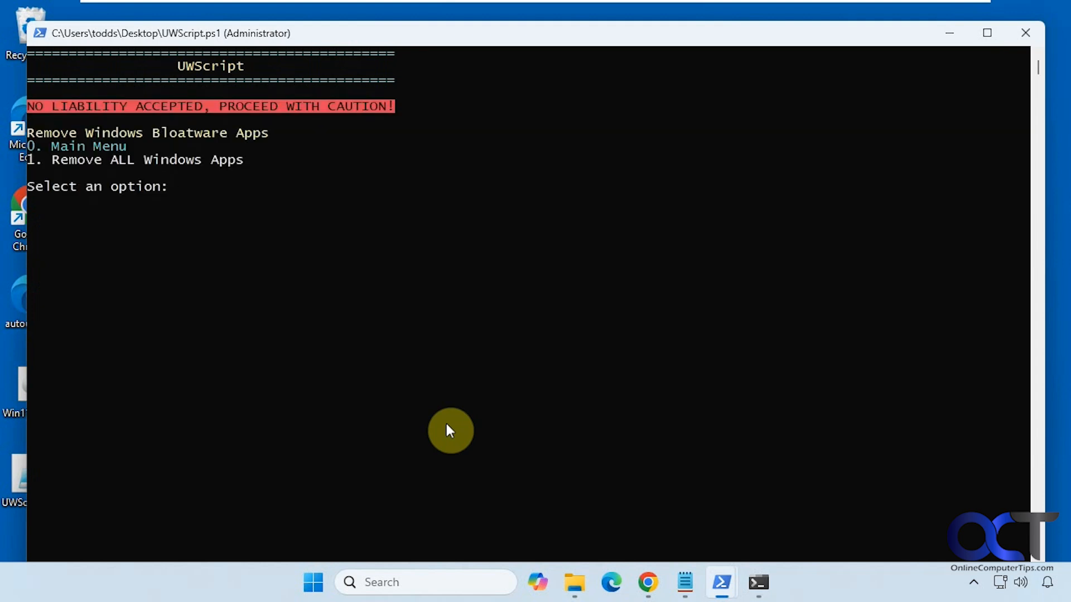
text(0)
key(Return)
Look at the script's Install Software options under Software & Apps and return to its main menu.
text(1)
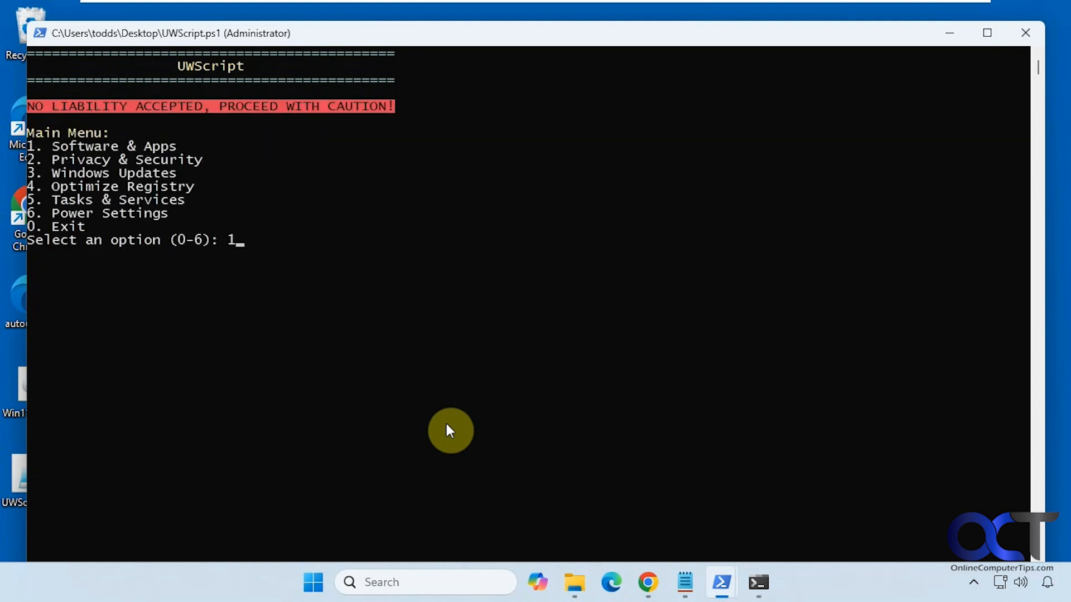
key(Return)
text(1)
key(Return)
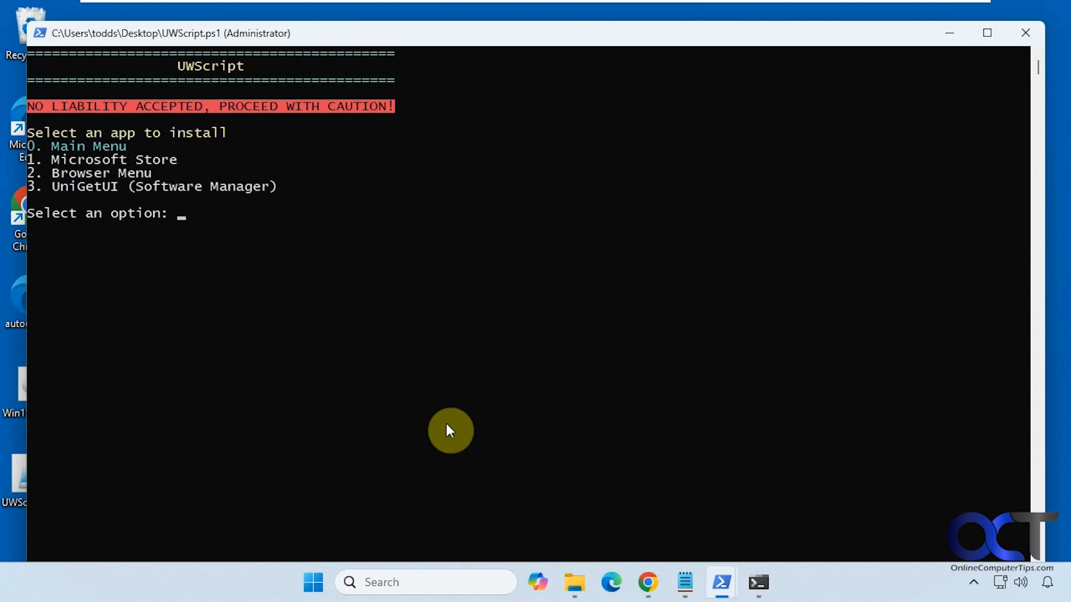
text(0)
key(Return)
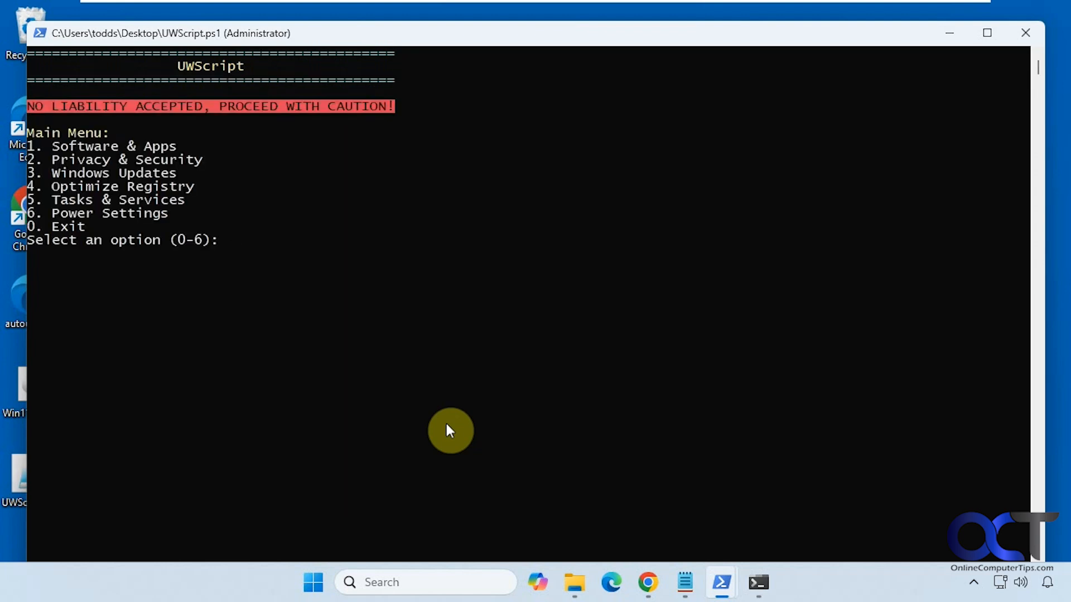
Review the script's Privacy & Security and Windows Updates options without applying any, returning to the main menu.
text(2)
key(Return)
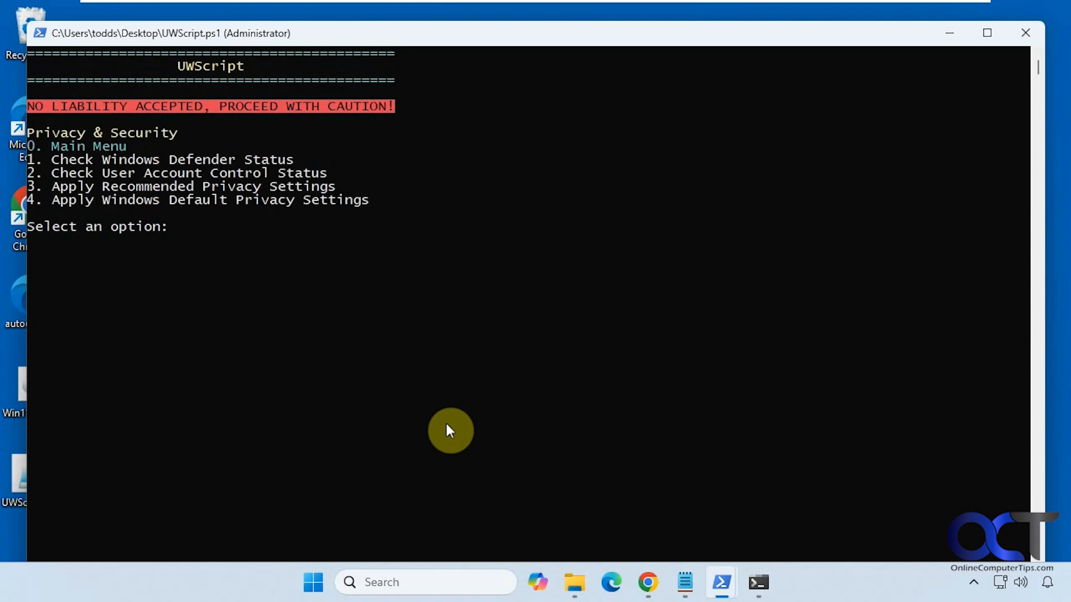
text(0)
key(Return)
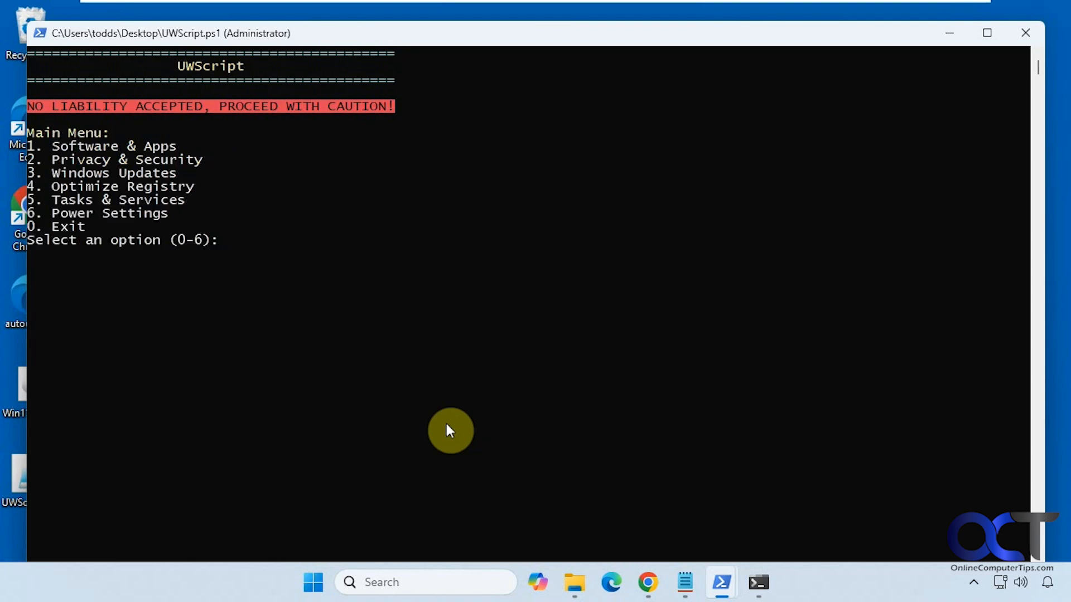
text(3)
key(Return)
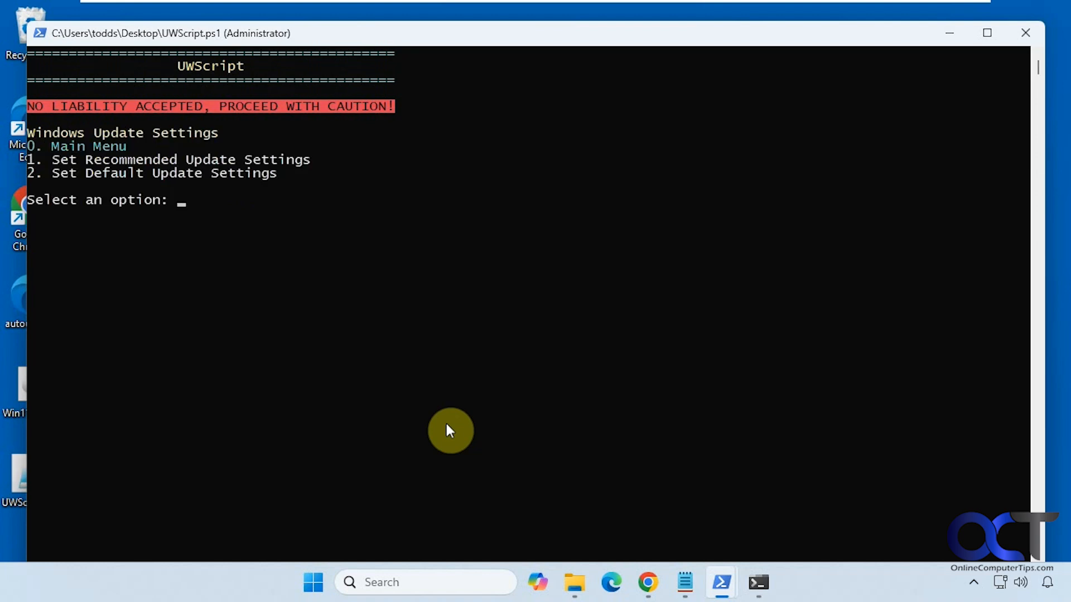
text(0)
key(Return)
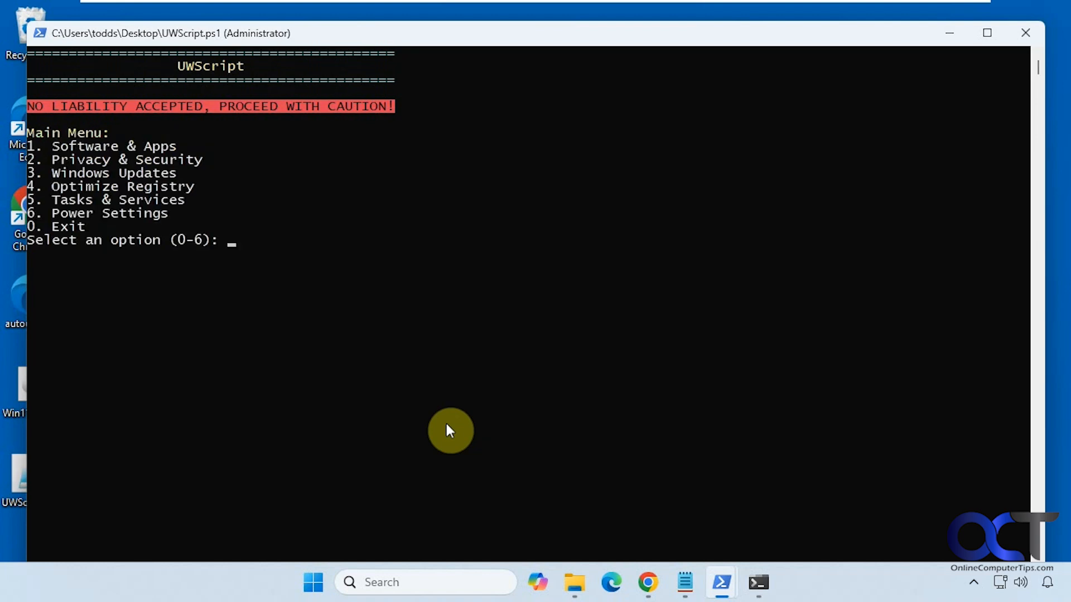
Review the script's Optimize Registry and Tasks & Services options without applying any, returning to the main menu.
text(4)
key(Return)
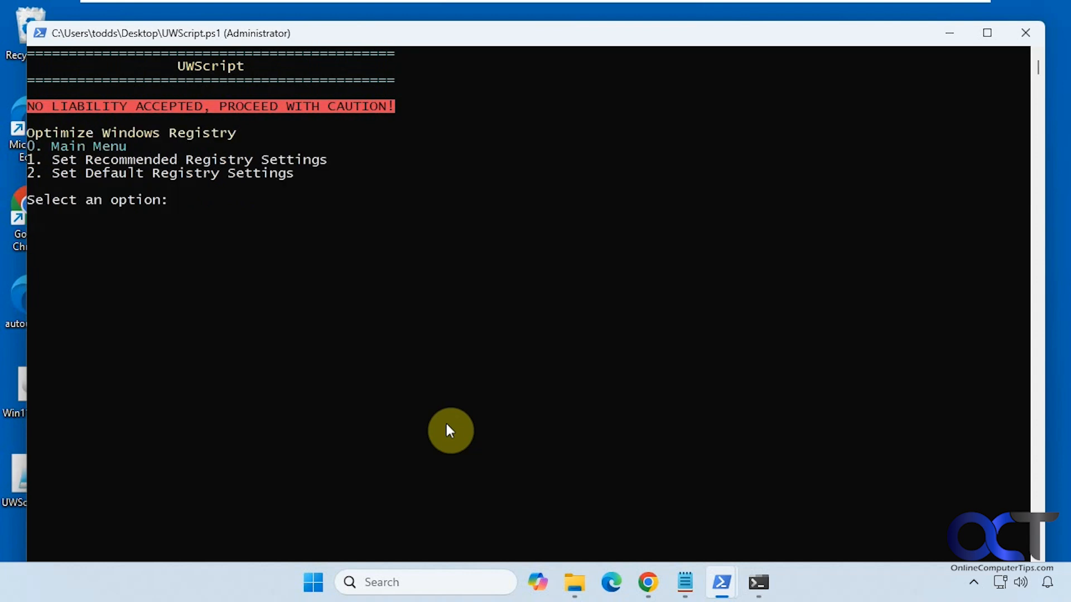
text(0)
key(Return)
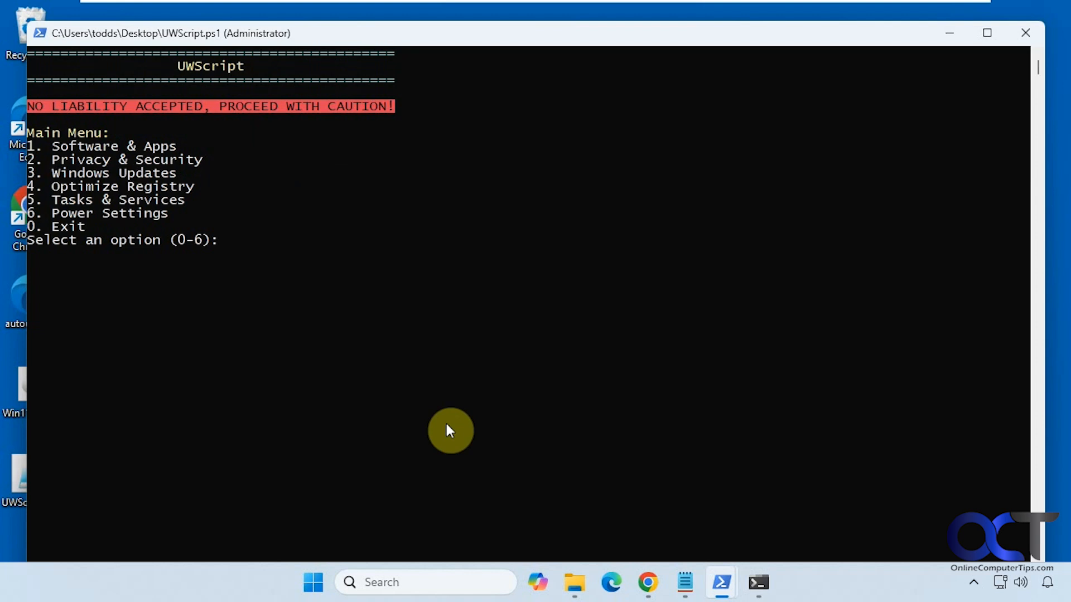
text(5)
key(Return)
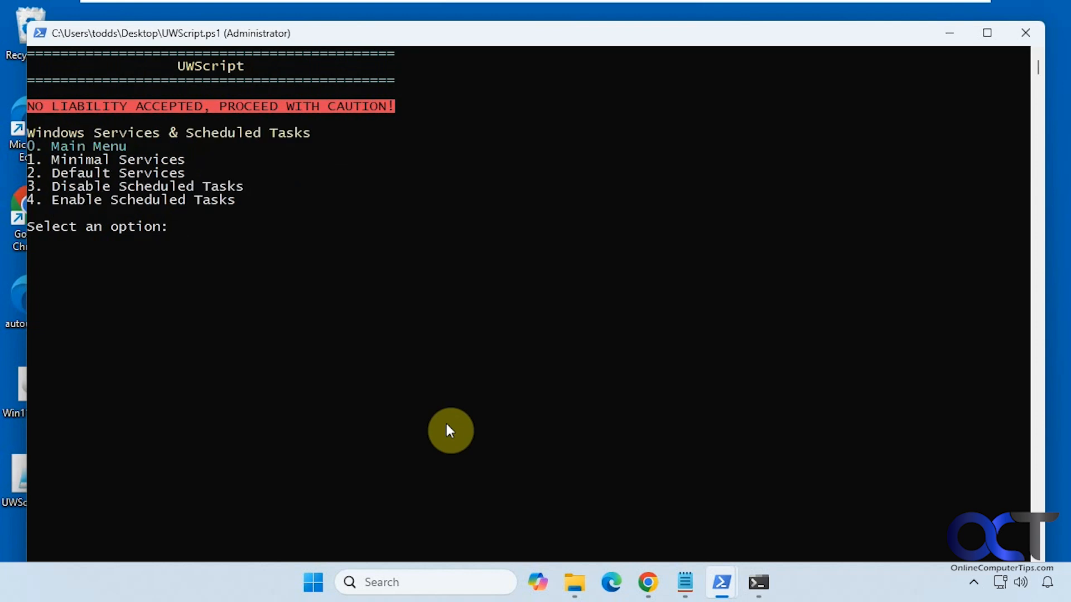
text(0)
key(Return)
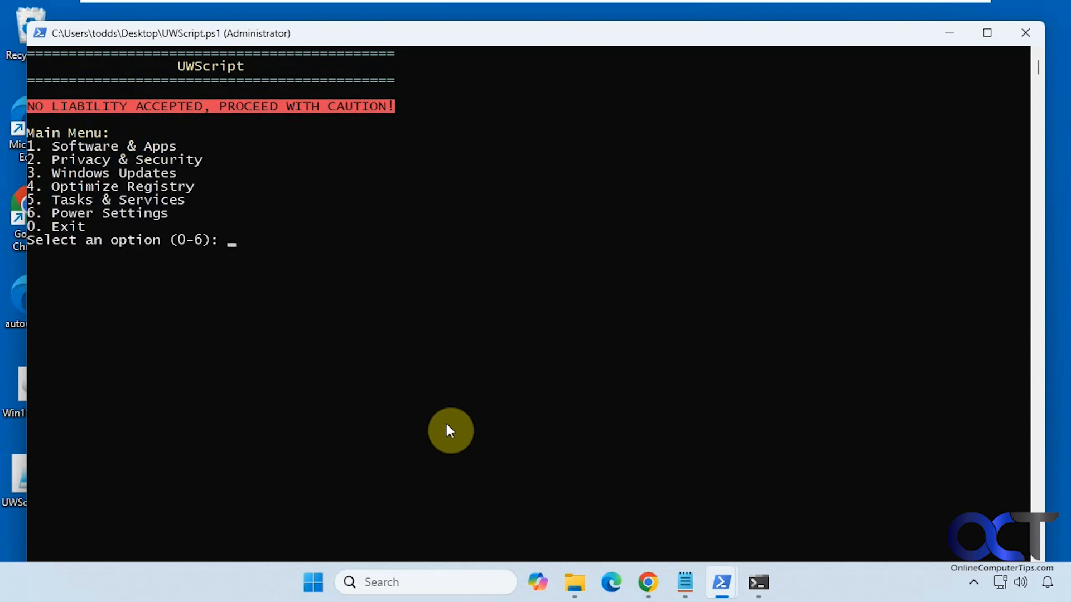
Review the script's Power Settings options and return to the main menu.
text(6)
key(Return)
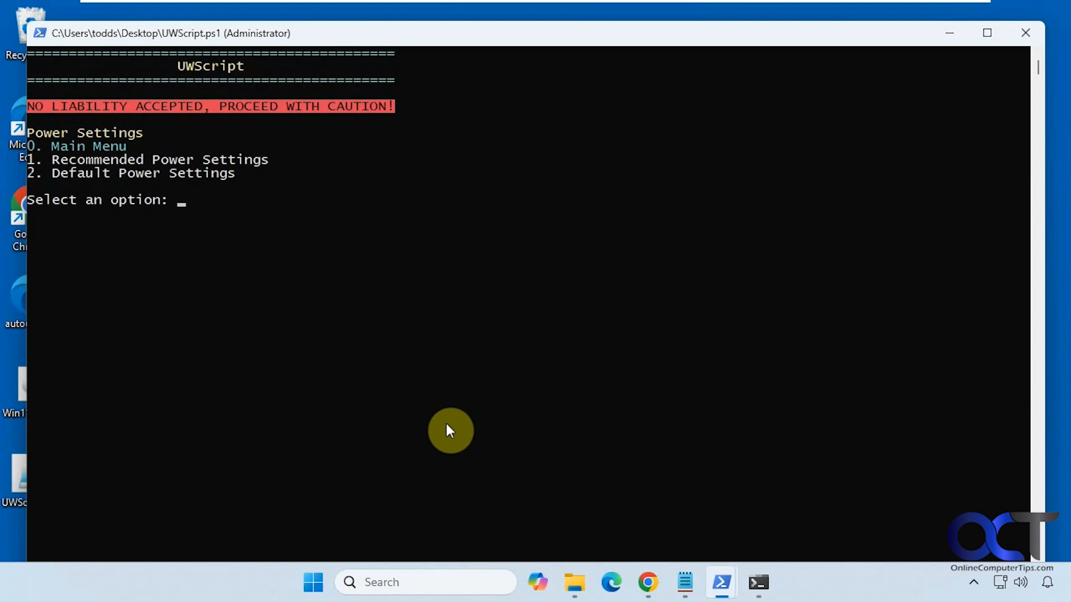
text(0)
key(Return)
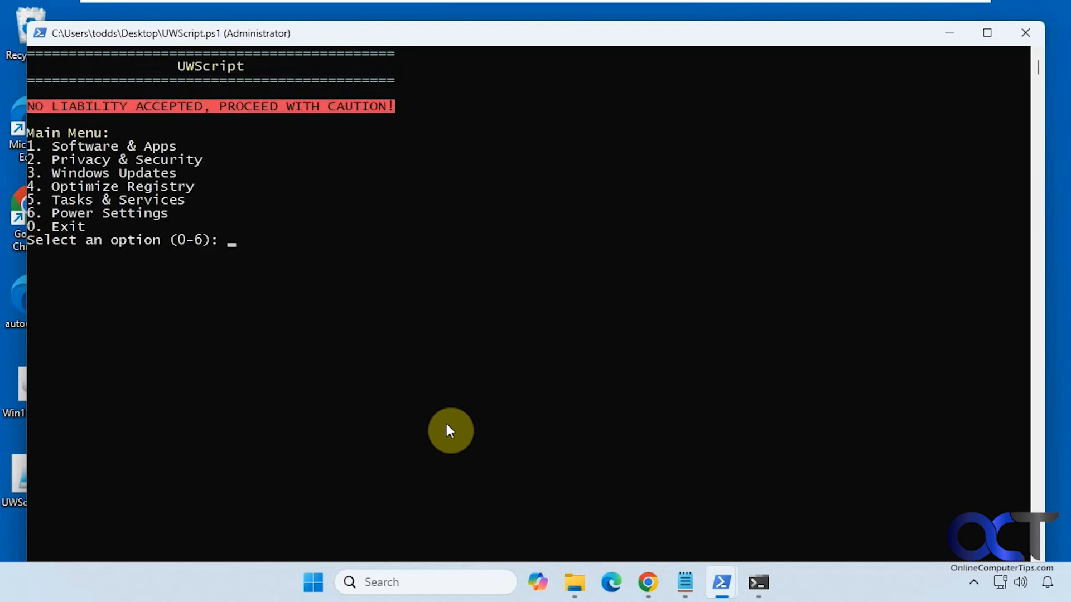
Exit UWScript and close the remaining Windows PowerShell window.
text(0)
key(Return)
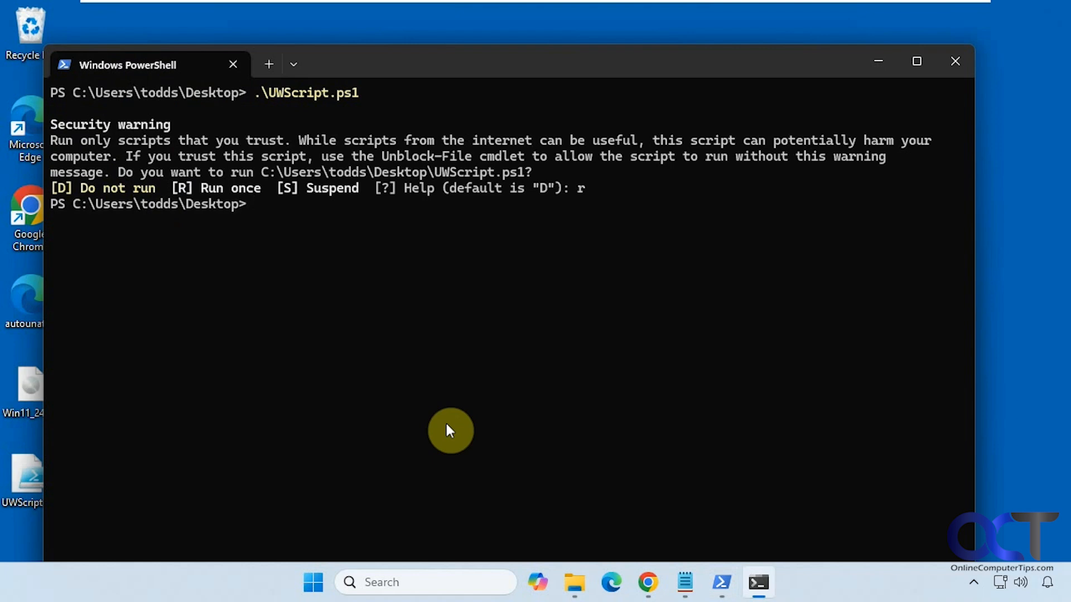
click(953, 62)
Switch to Chrome and look back over the autounattend.xml generator's custom script and bloatware removal settings.
click(666, 582)
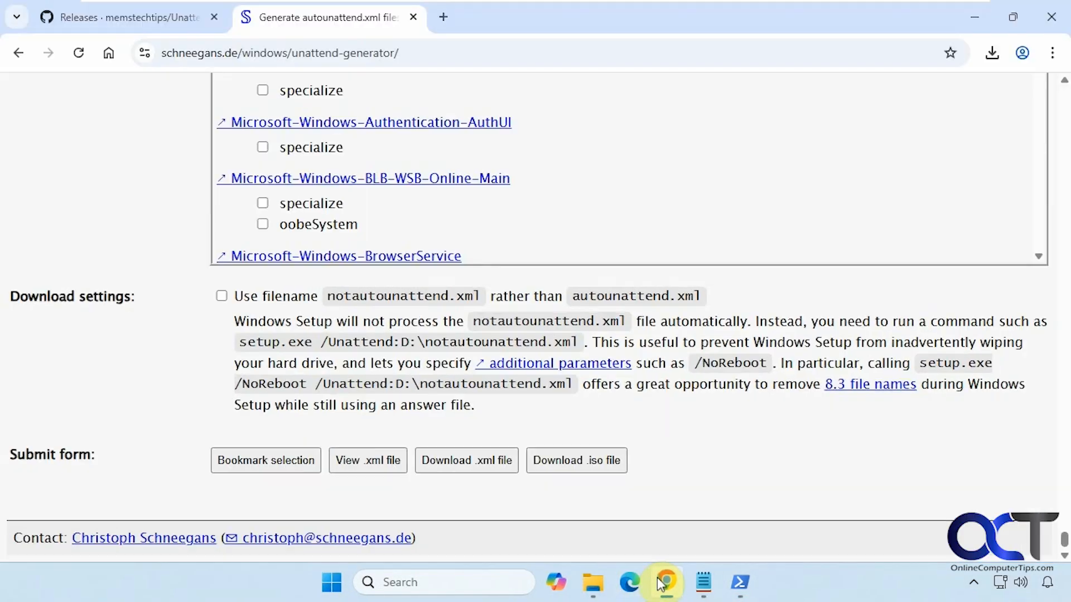
scroll(494, 403, up, 5)
scroll(493, 404, up, 20)
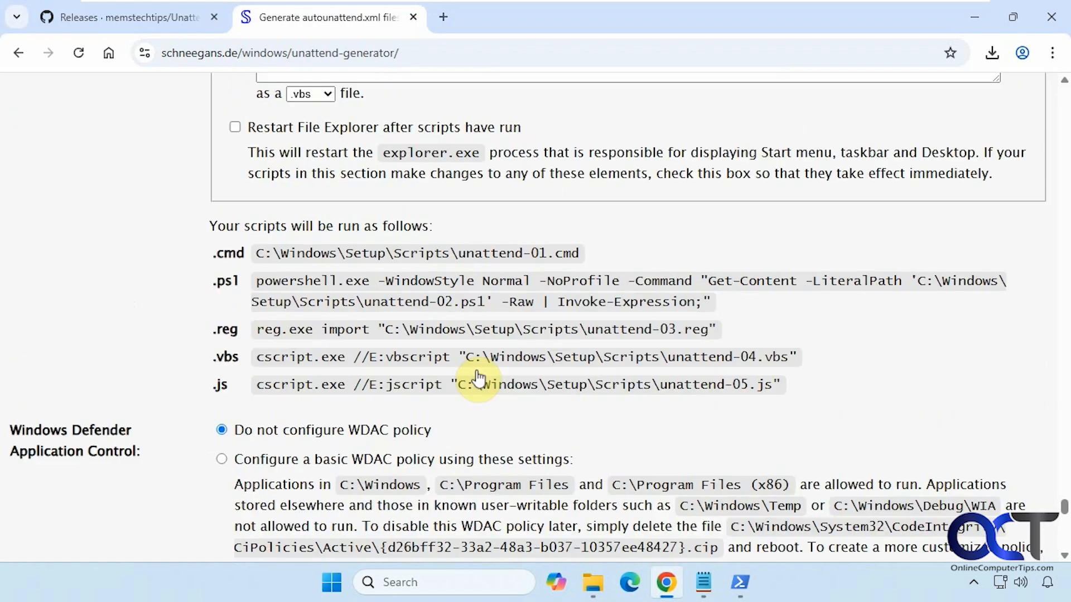
scroll(410, 301, up, 10)
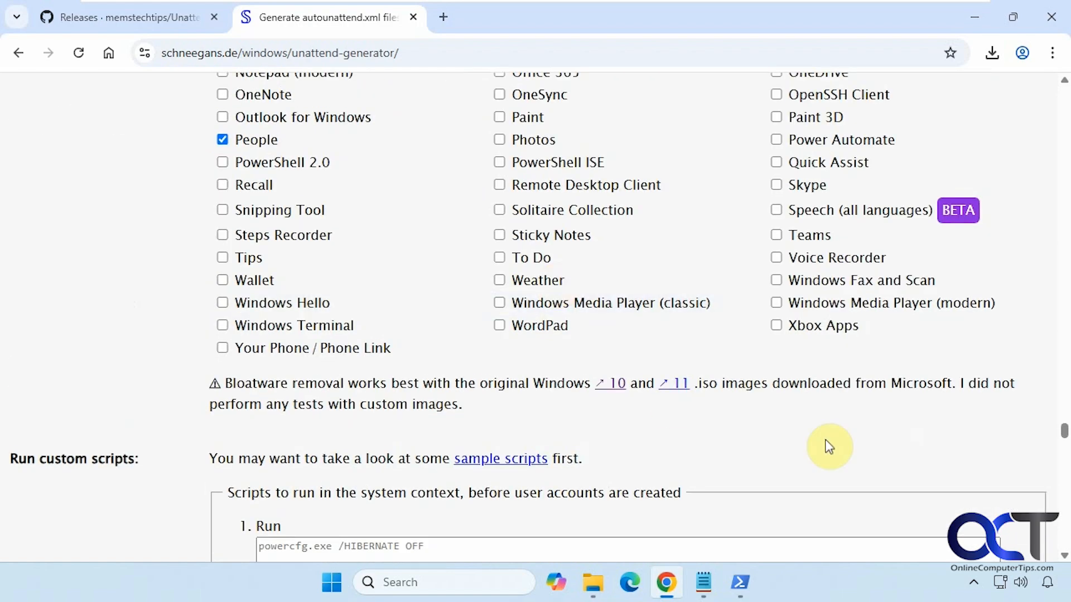
Open the UnattendedWinstall repository's main page on GitHub and read its README up to the UWScript.ps1 note.
click(149, 20)
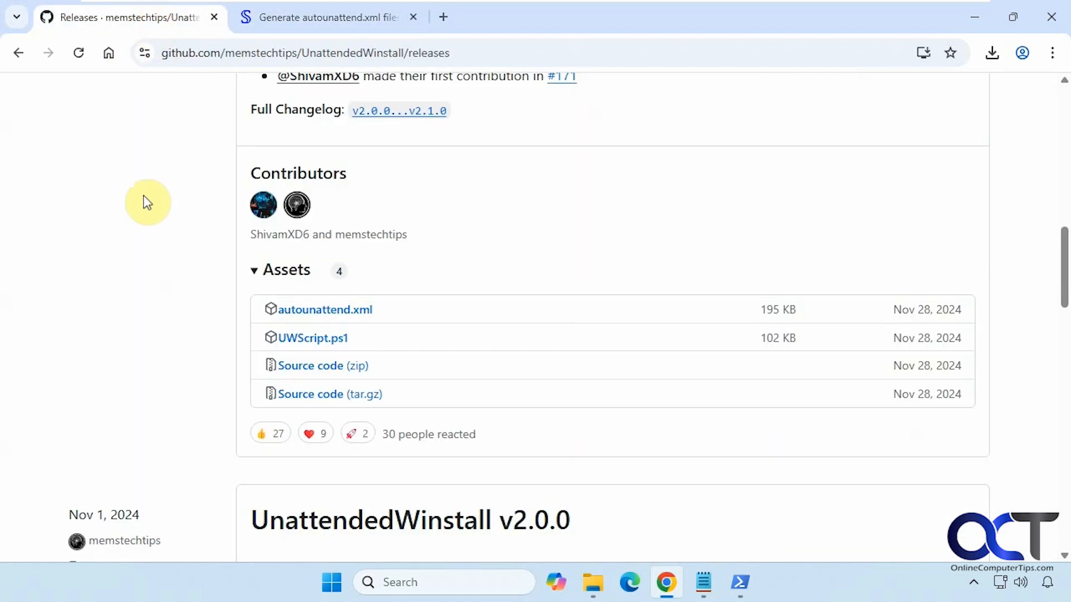
scroll(213, 307, up, 15)
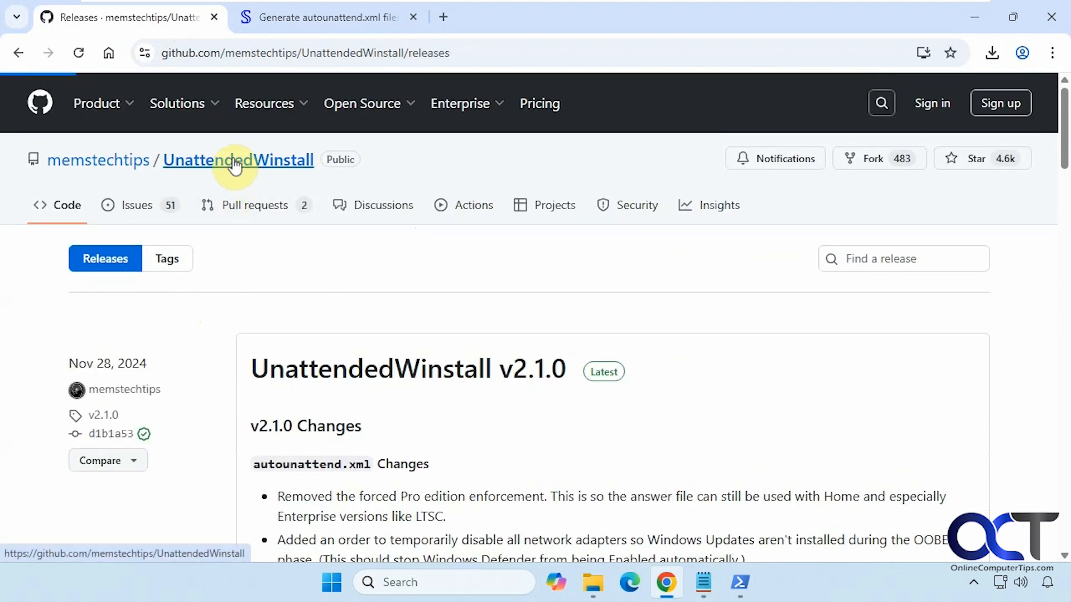
click(233, 163)
scroll(268, 328, down, 10)
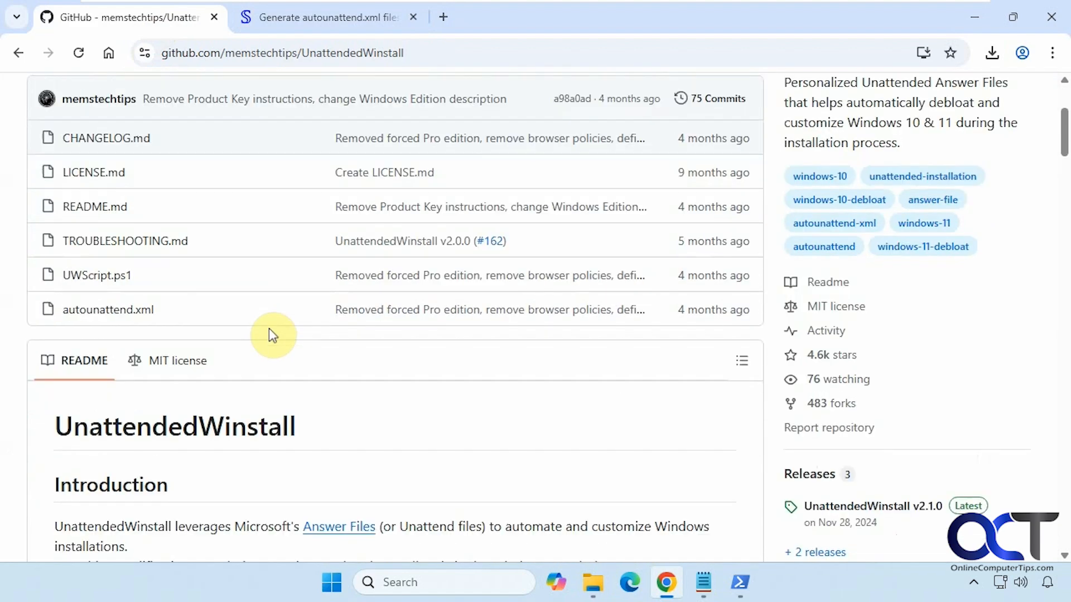
scroll(269, 328, down, 8)
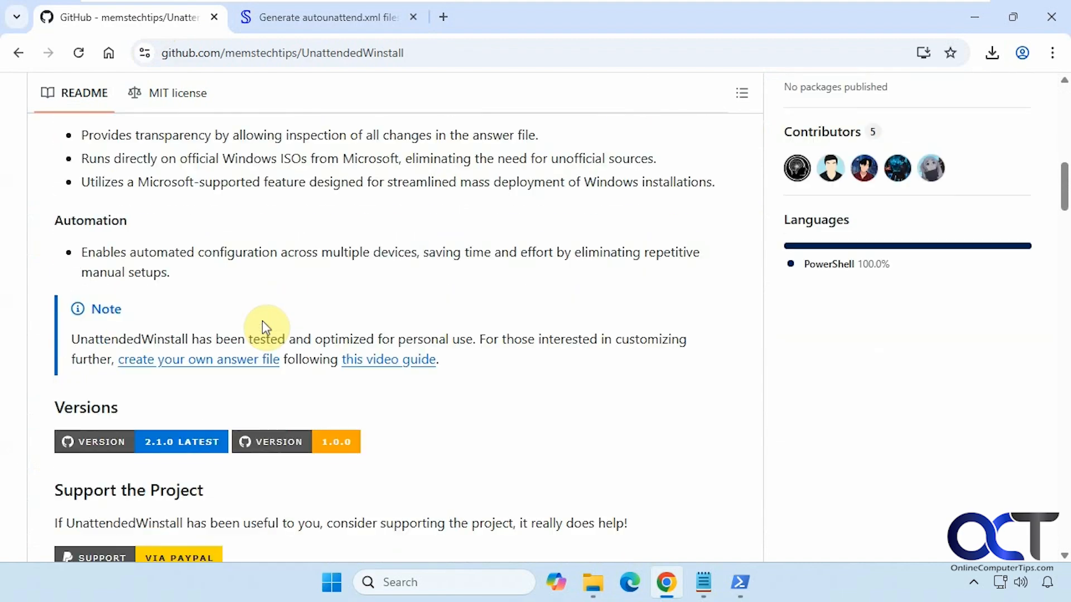
scroll(264, 322, down, 10)
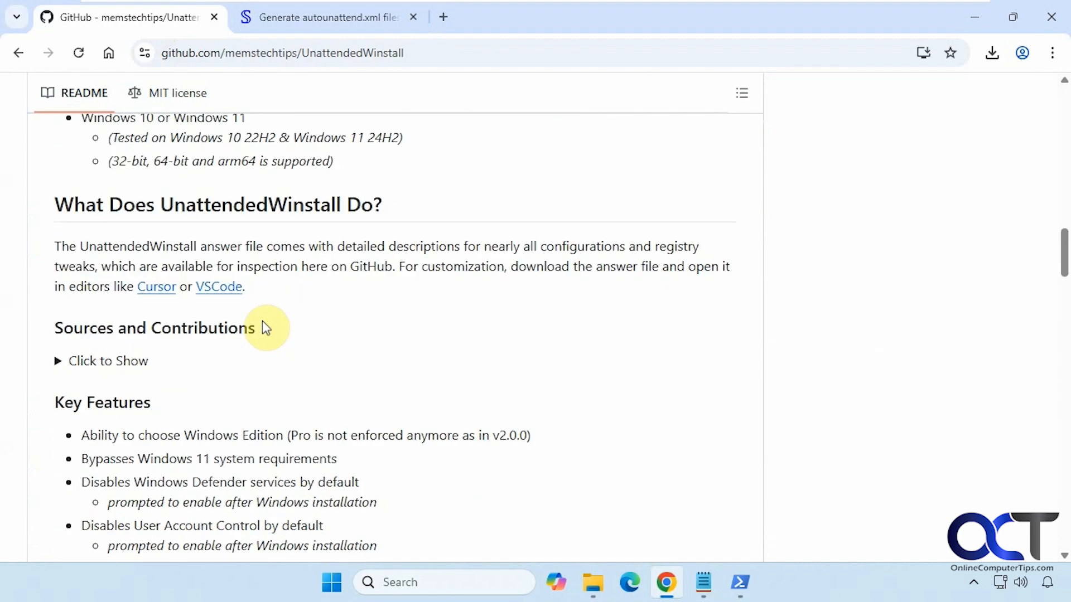
scroll(265, 327, down, 6)
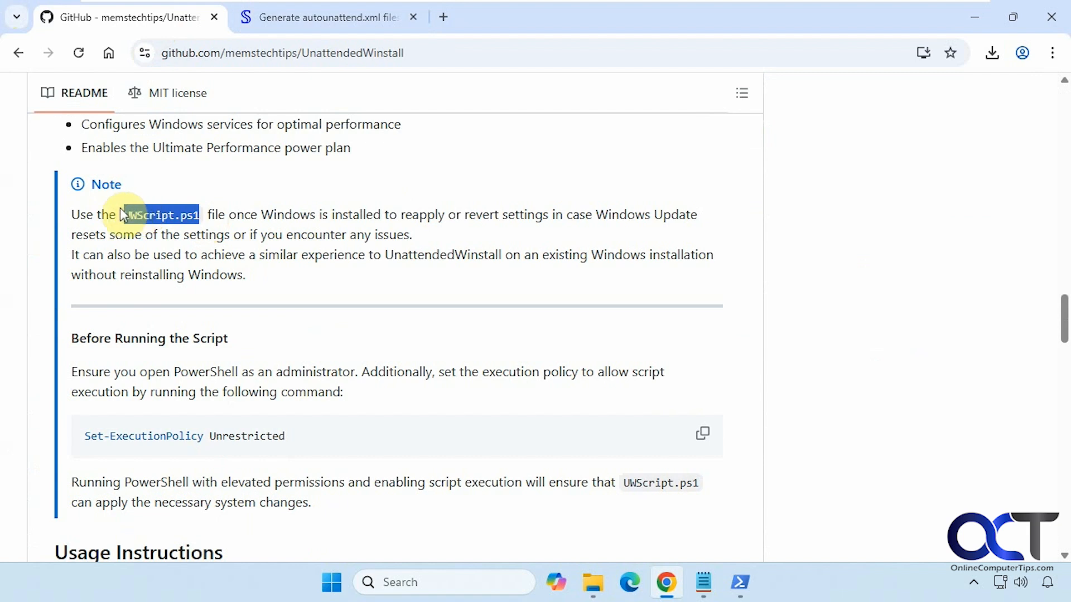
Highlight the Set-ExecutionPolicy Unrestricted command in the README and read on to the Usage Instructions.
click(310, 302)
scroll(305, 301, down, 3)
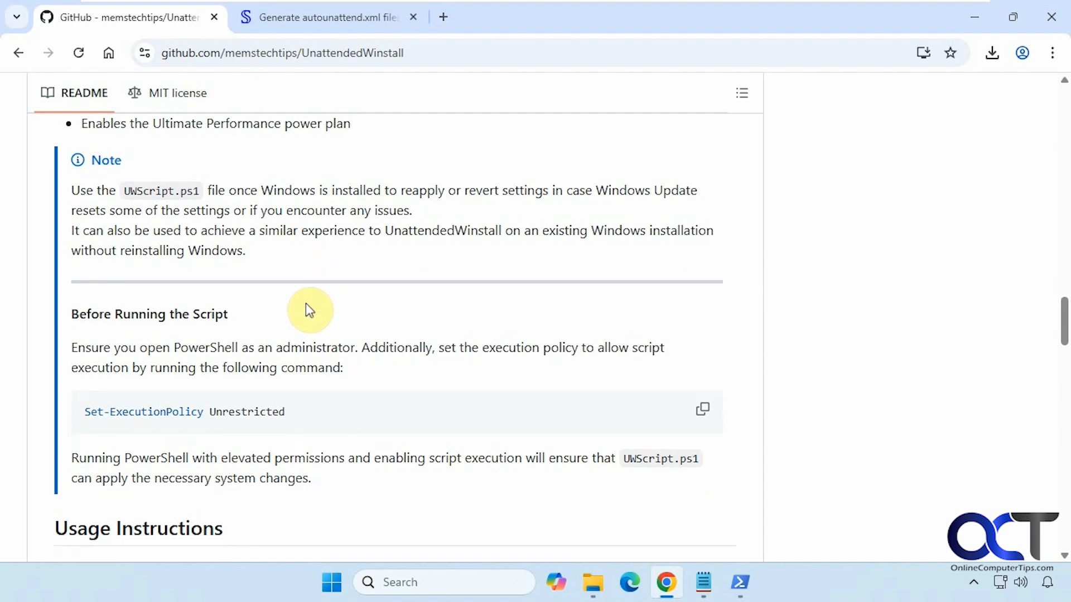
drag(294, 271, 85, 268)
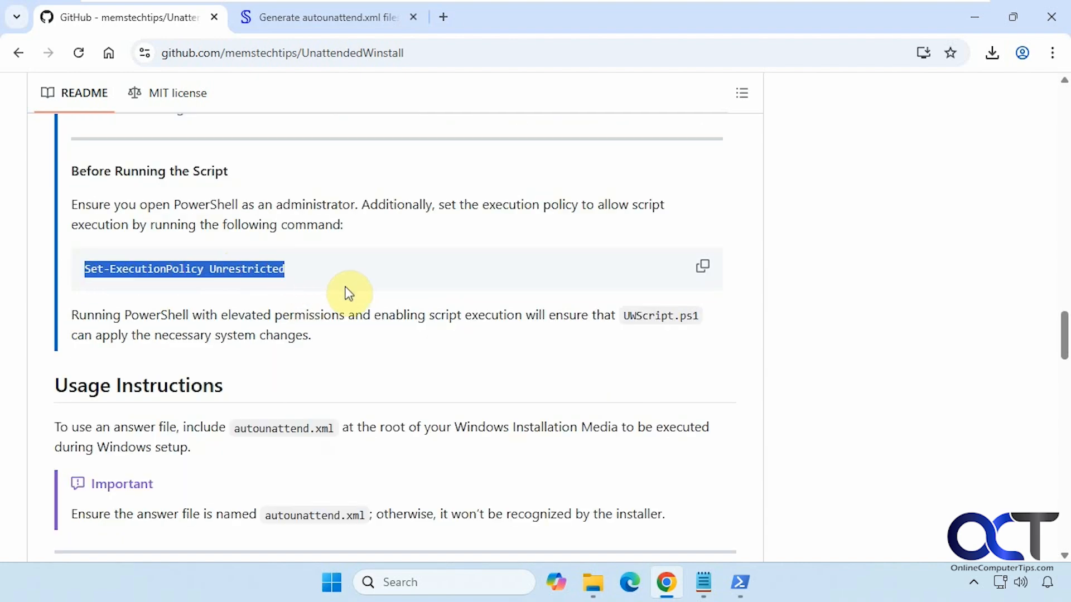
scroll(349, 294, down, 3)
scroll(349, 294, down, 2)
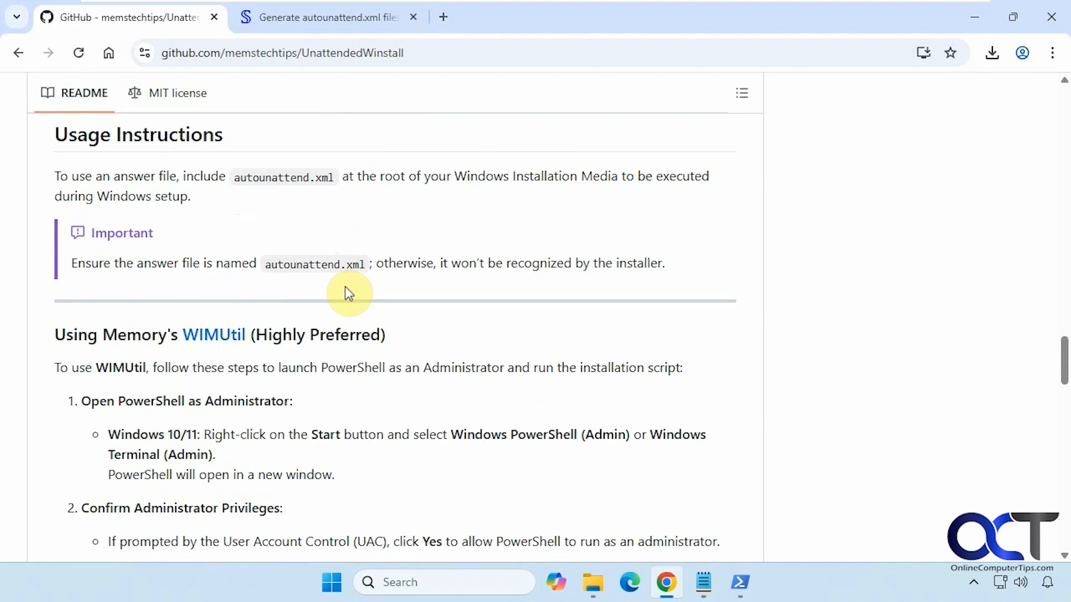
Highlight the README's irm command that launches WIMUtil and review the list of wizard steps below it.
scroll(348, 294, down, 6)
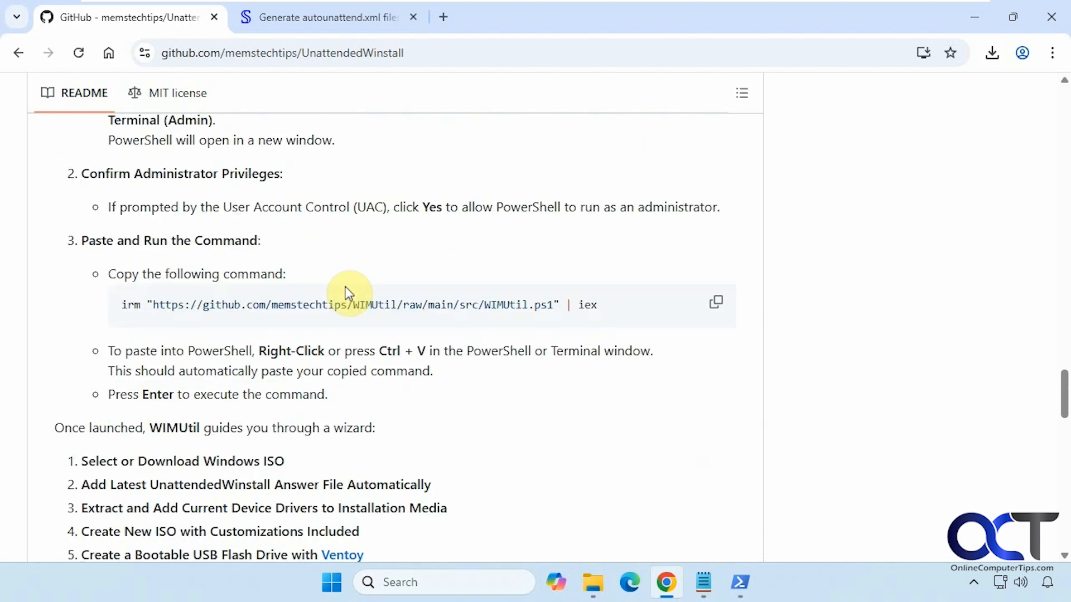
drag(596, 305, 150, 307)
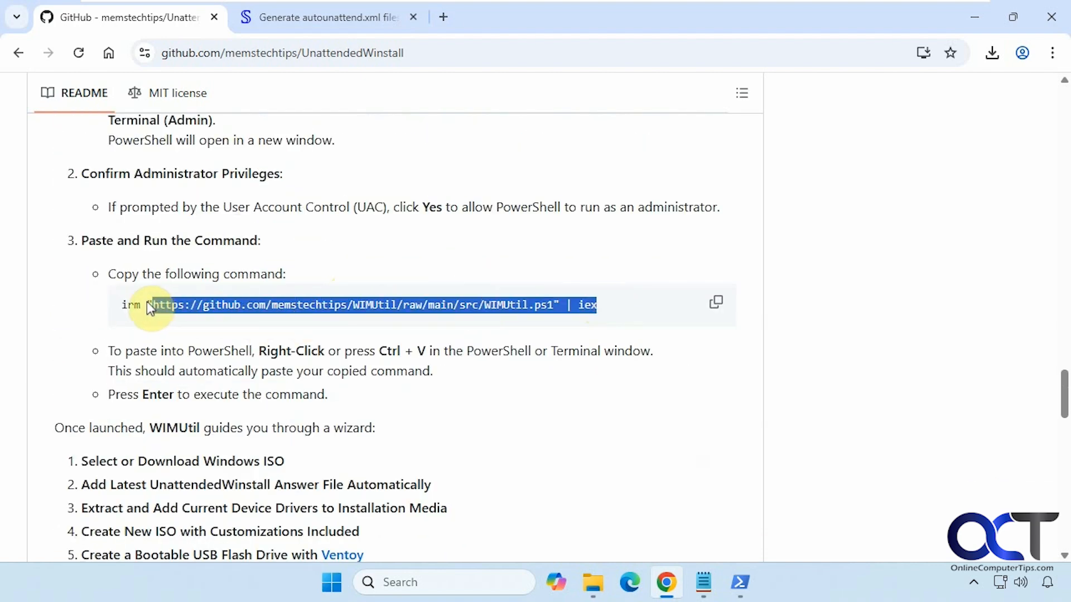
click(373, 327)
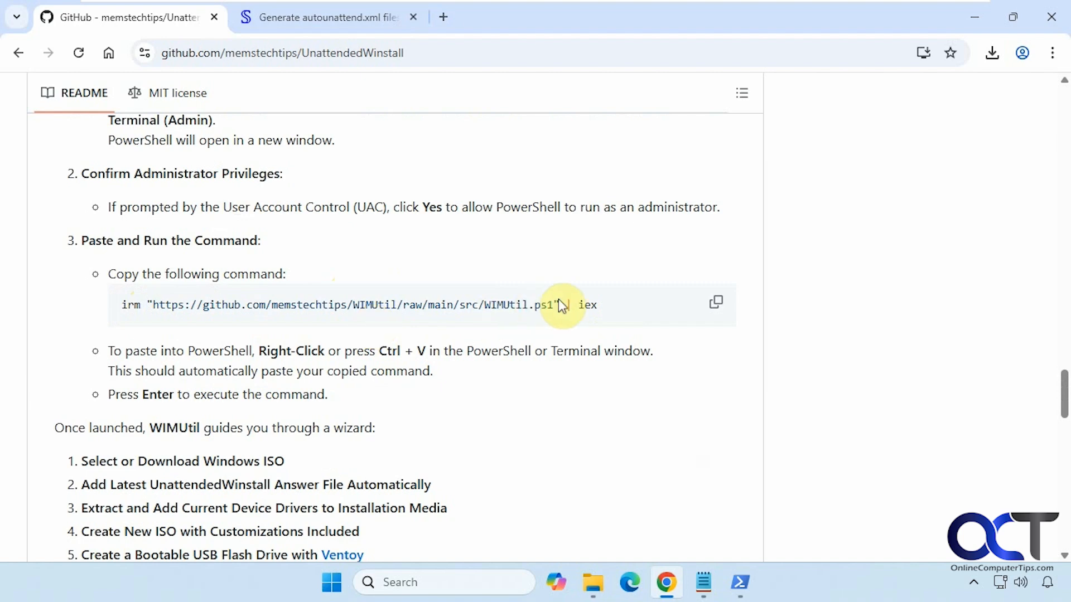
drag(561, 303, 83, 311)
scroll(397, 351, down, 2)
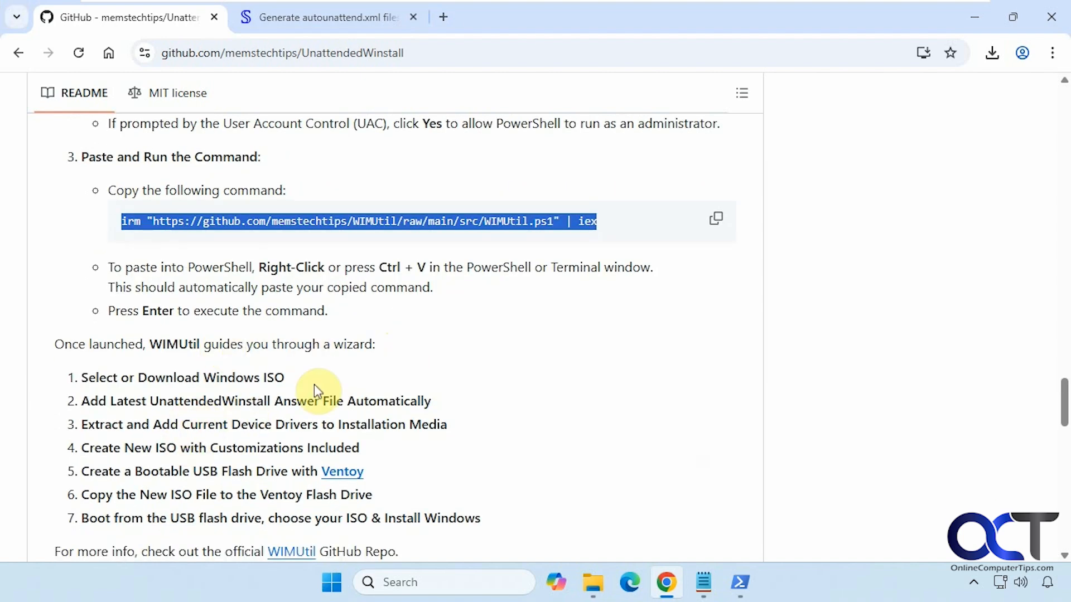
Open the UnattendedWinstall repository's Releases page and review the v2.1.0 release notes down to the downloadable assets.
scroll(320, 392, up, 20)
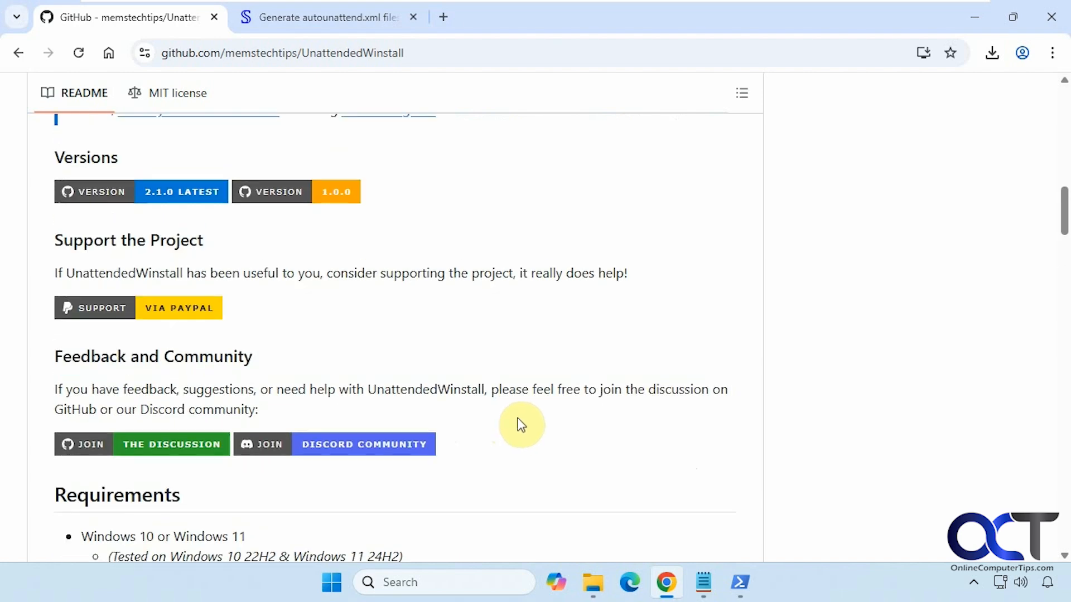
click(821, 439)
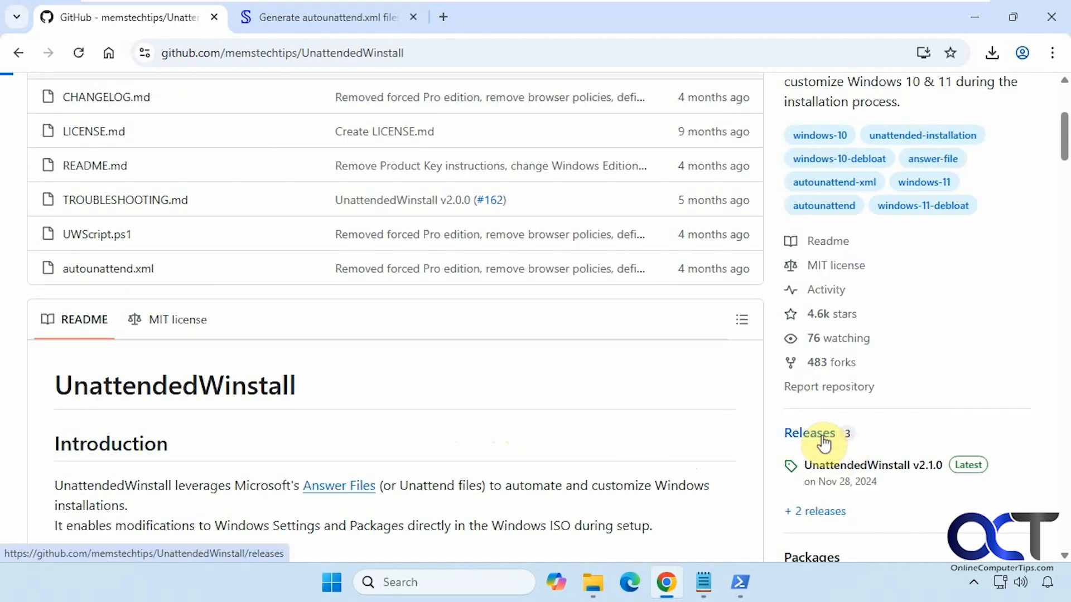
scroll(694, 428, down, 10)
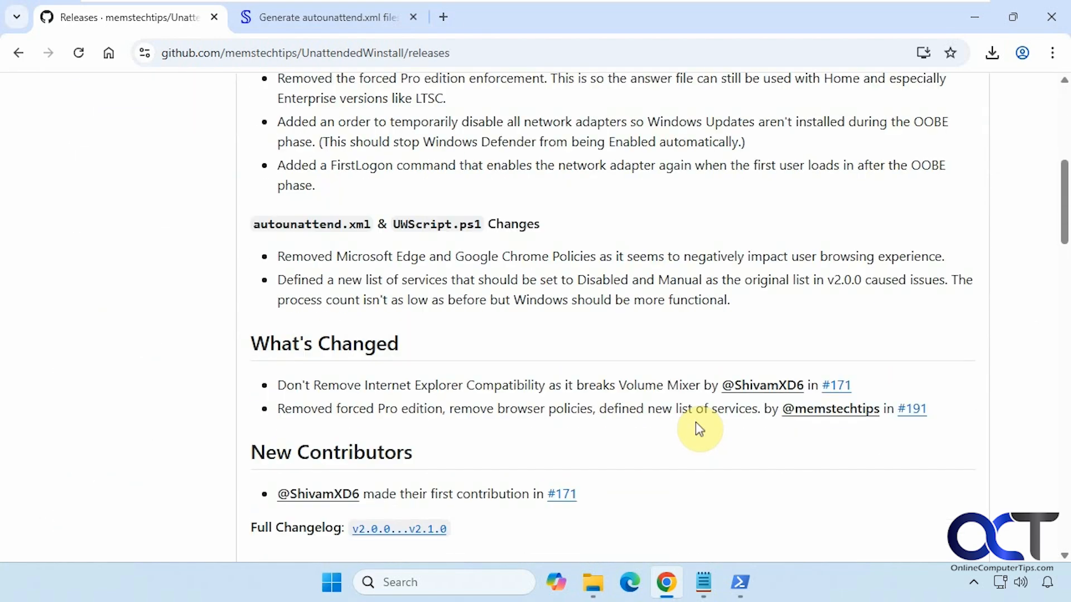
scroll(697, 427, down, 5)
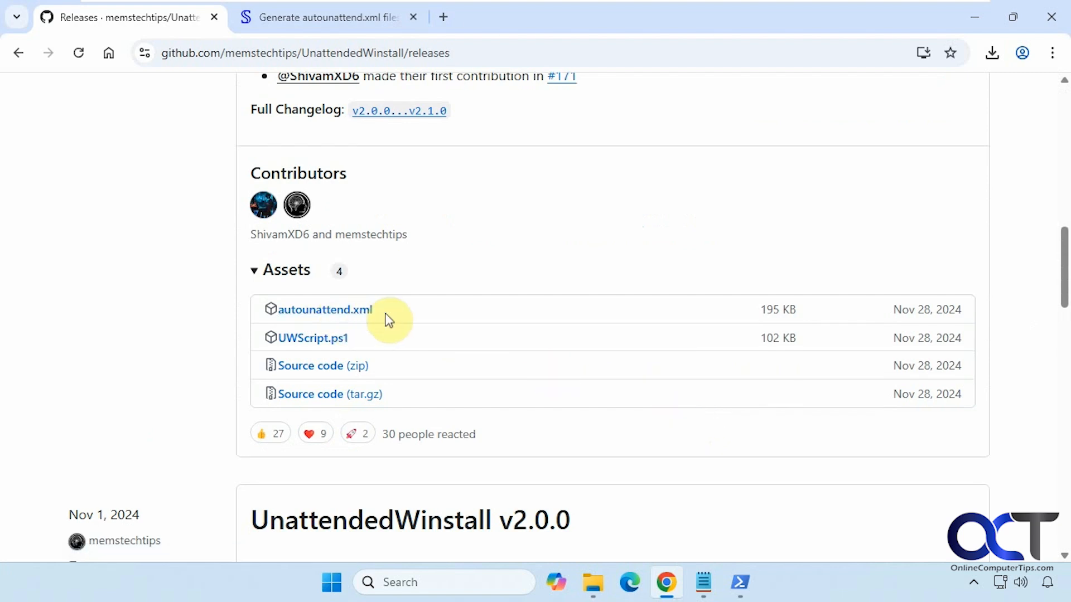
Look at the autounattend.xml generator's bloatware settings again and return to the UnattendedWinstall release assets.
click(327, 25)
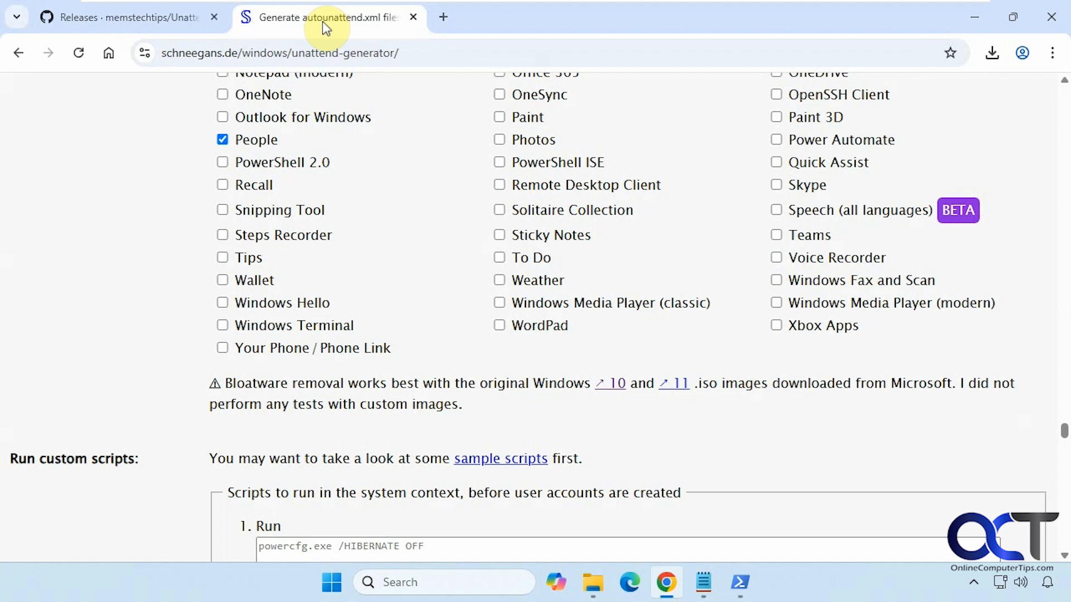
click(111, 16)
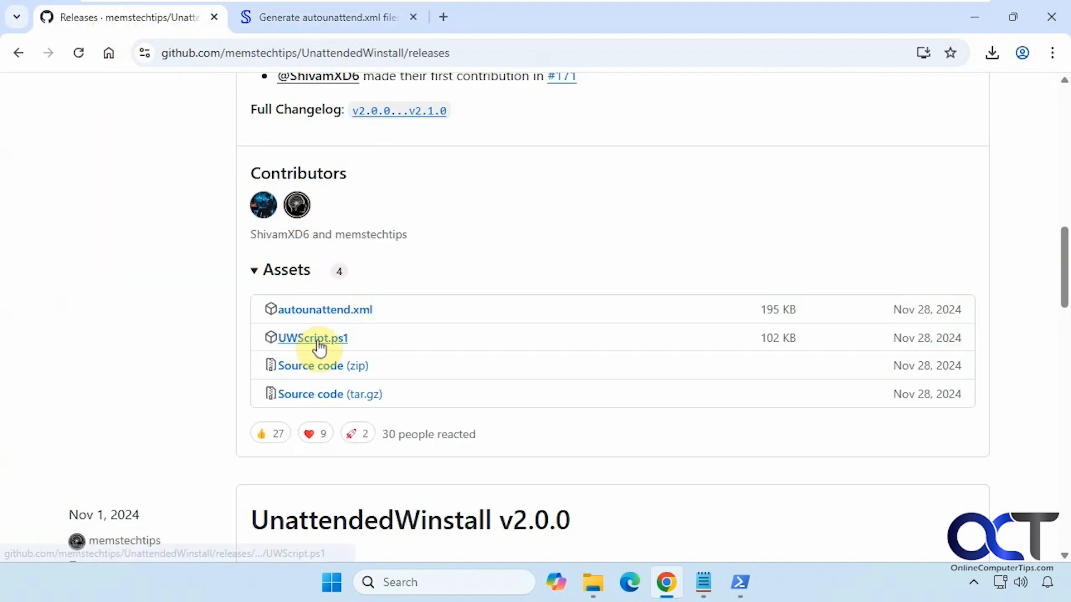